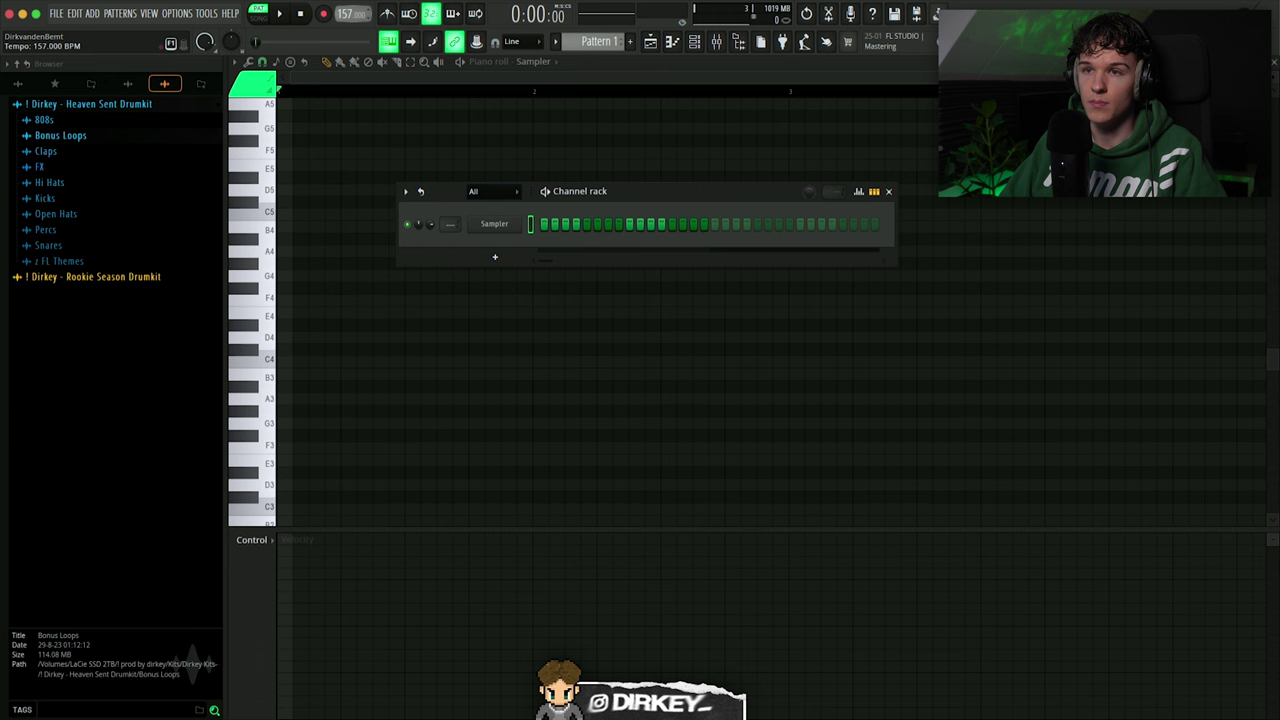
Load the Ambient Space Piano keyboard patch from the Omnisphere Library into Omnisphere
click(236, 68)
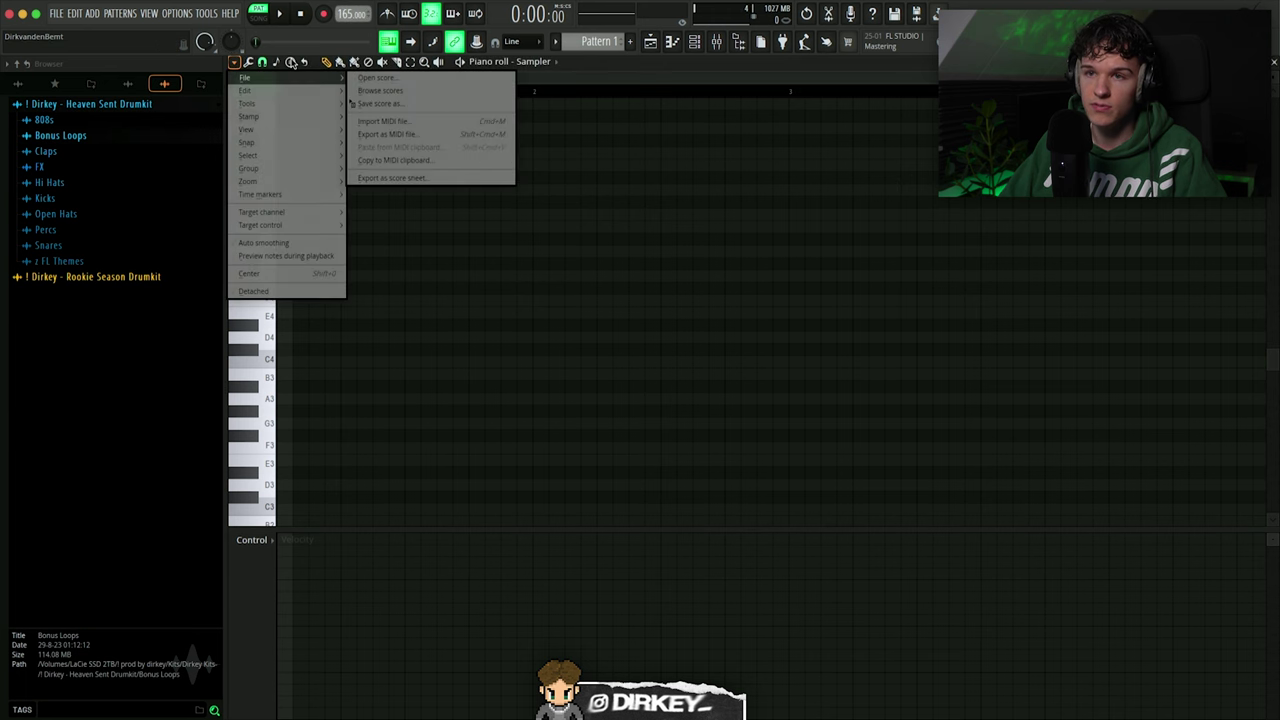
click(276, 61)
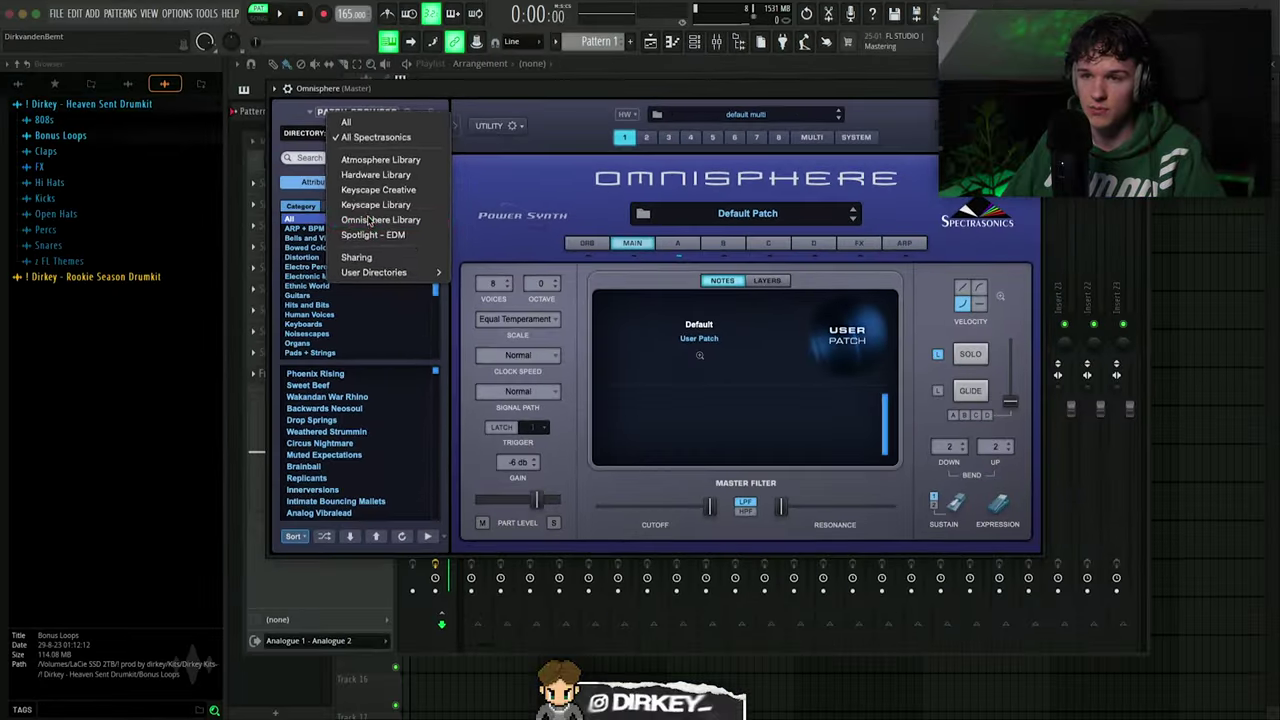
click(230, 147)
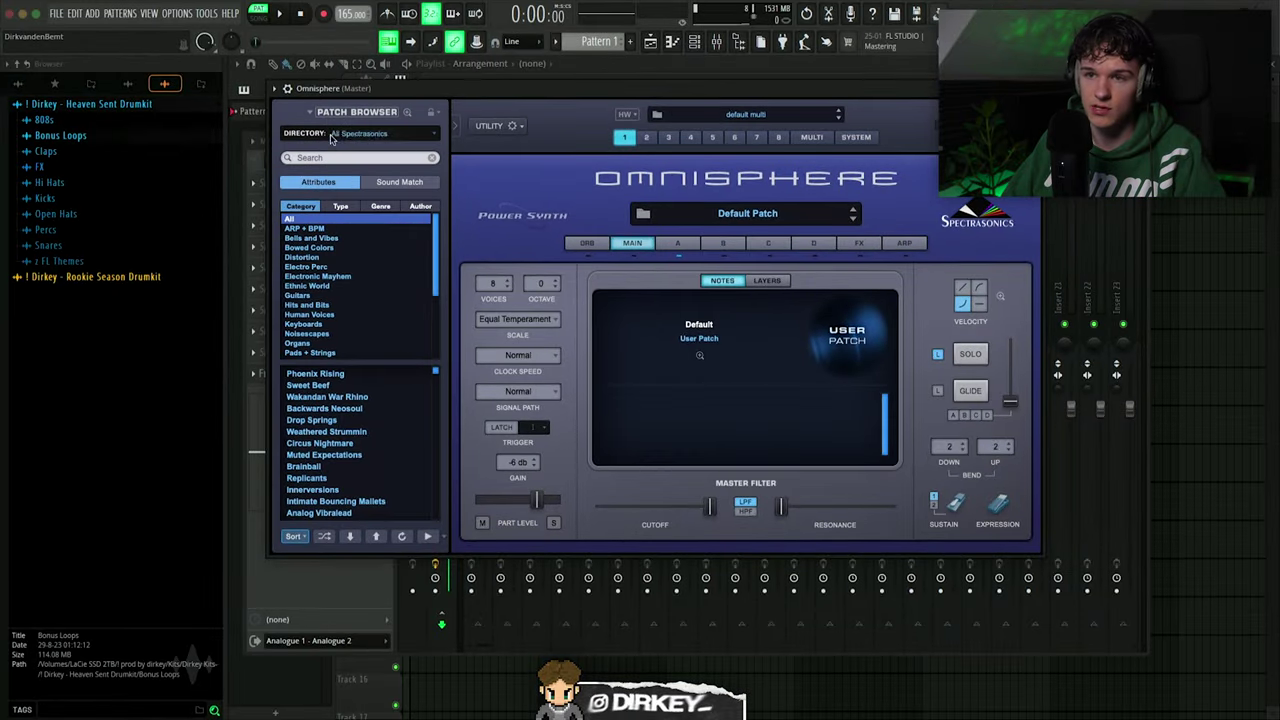
click(328, 324)
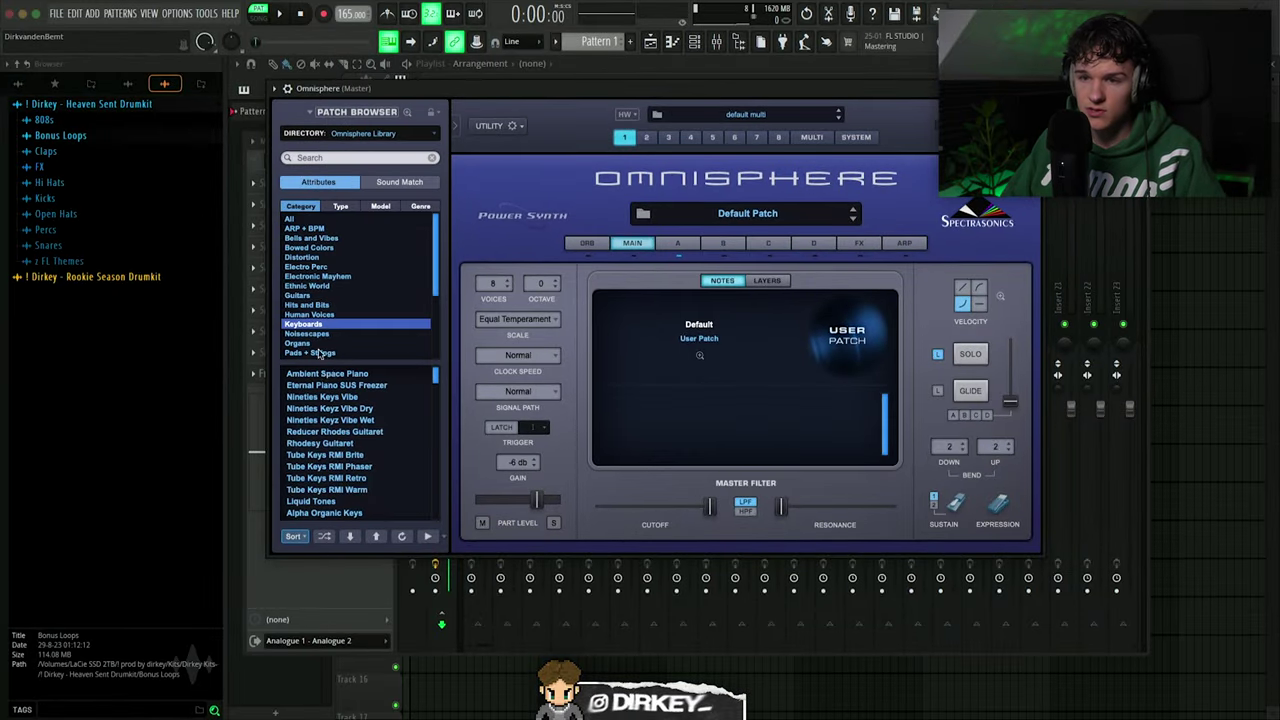
click(324, 374)
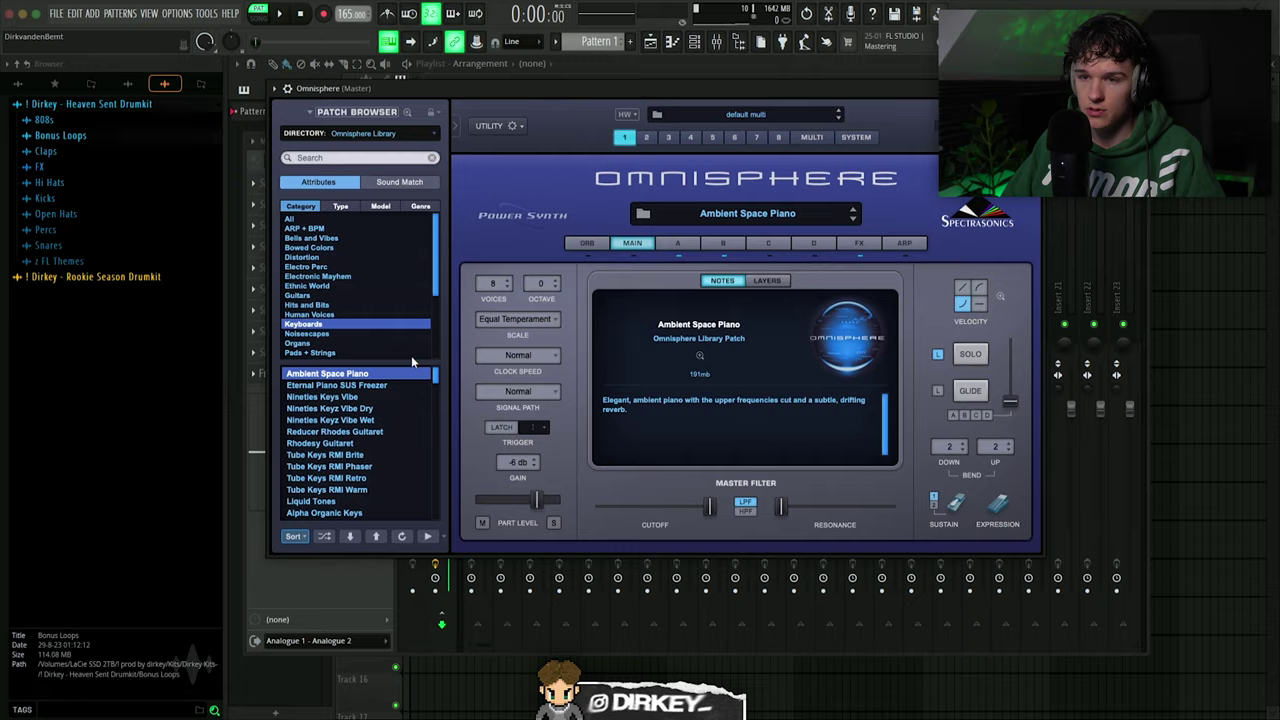
In the piano roll, lengthen the second F4 note and add a G#5 after the G5
key(F7)
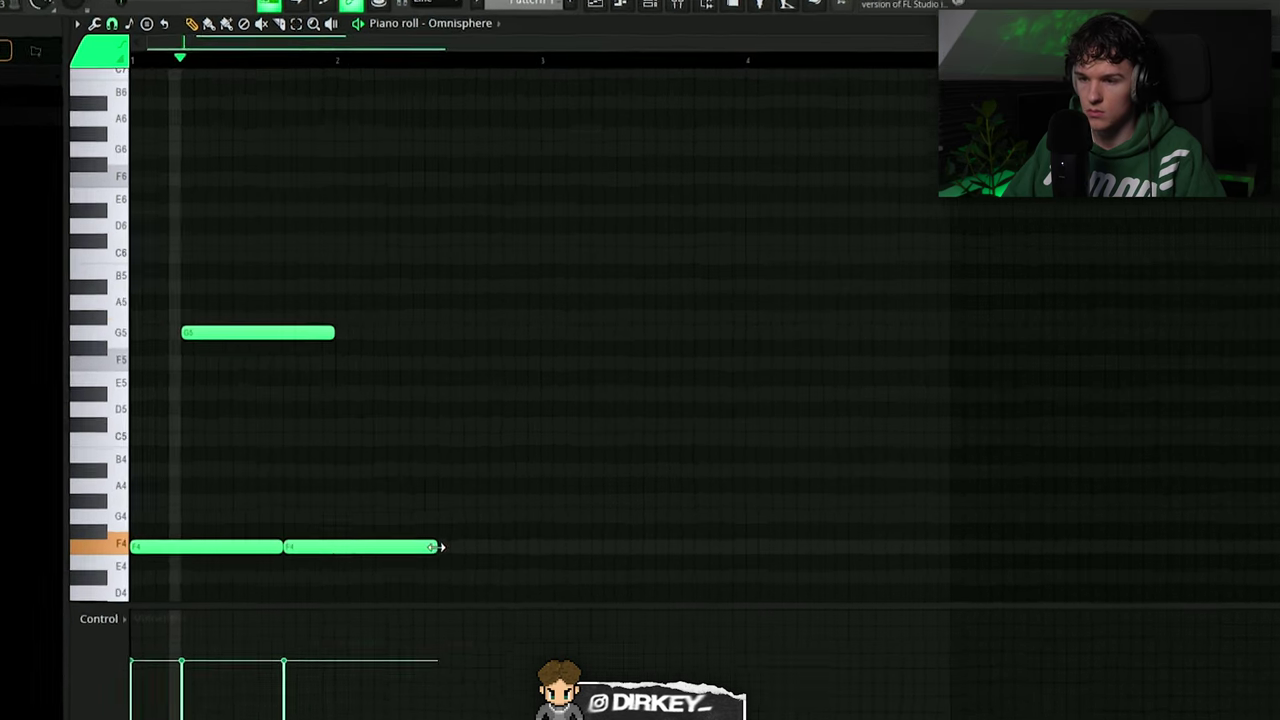
drag(440, 547, 542, 547)
click(346, 317)
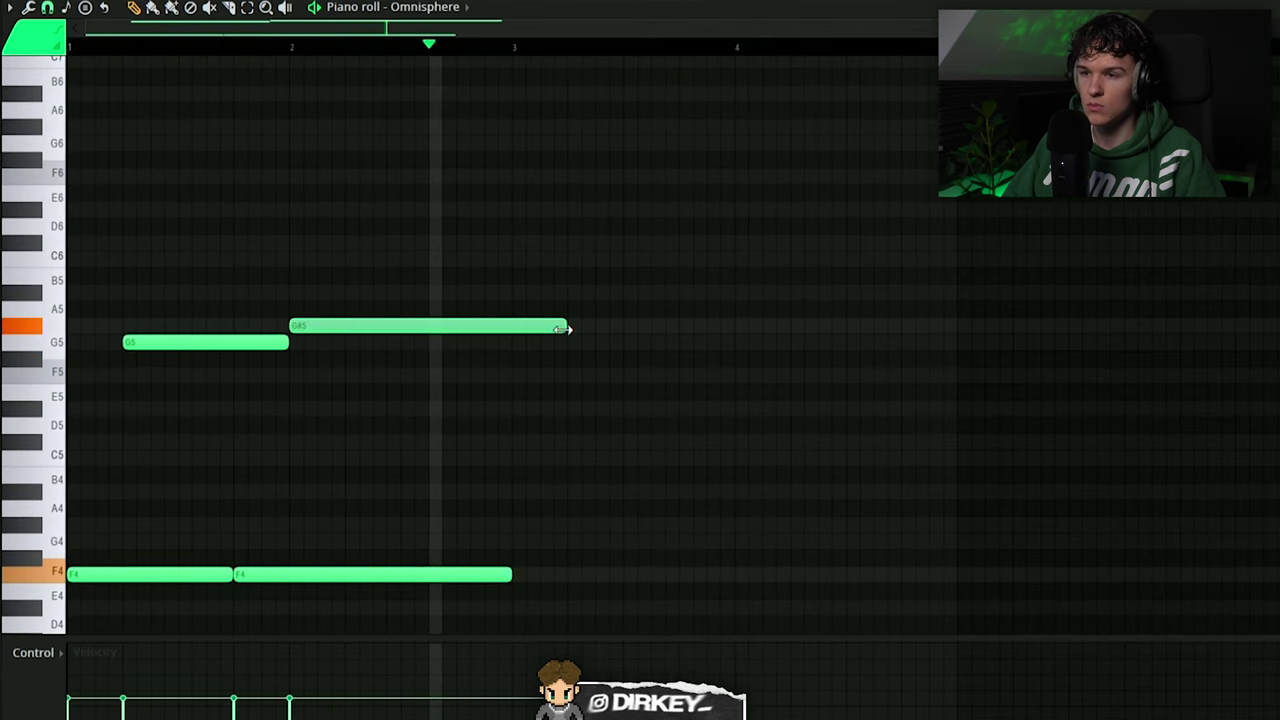
drag(566, 329, 511, 326)
scroll(180, 240, down, 3)
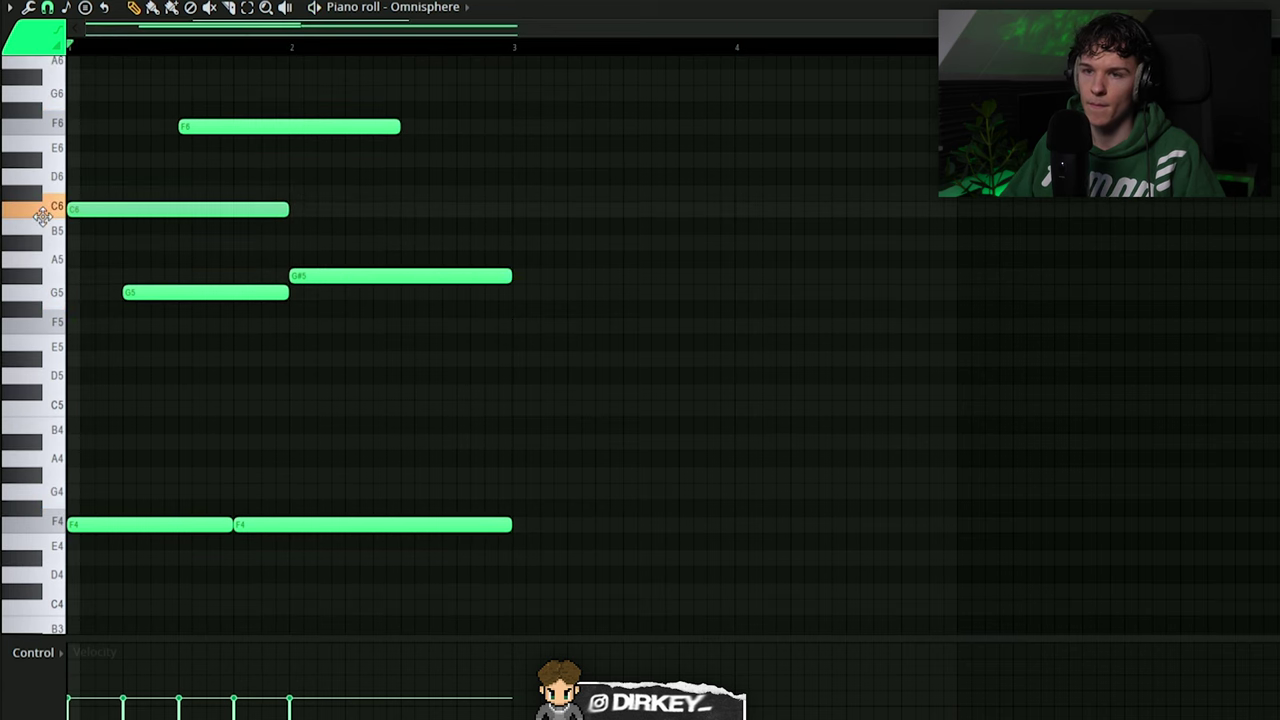
Add a C#6 note, stretch C5 to the end of bar two, and remove the stray G#4
key(space)
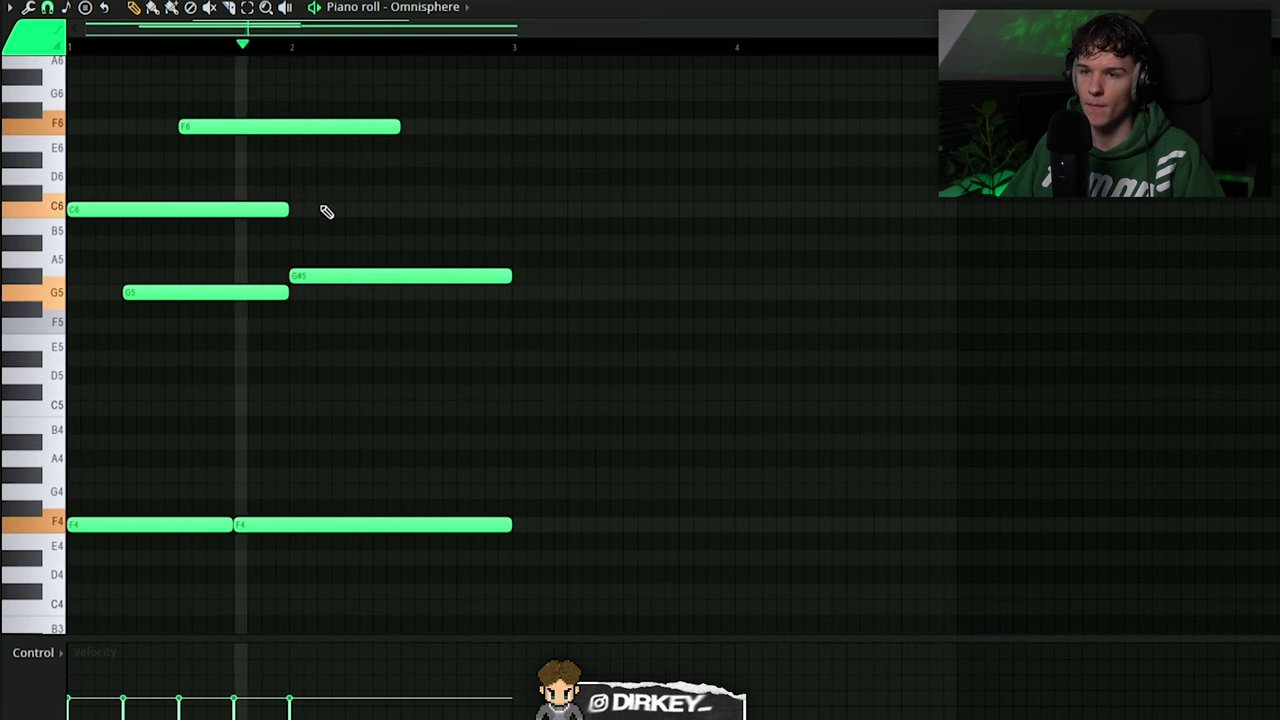
click(348, 193)
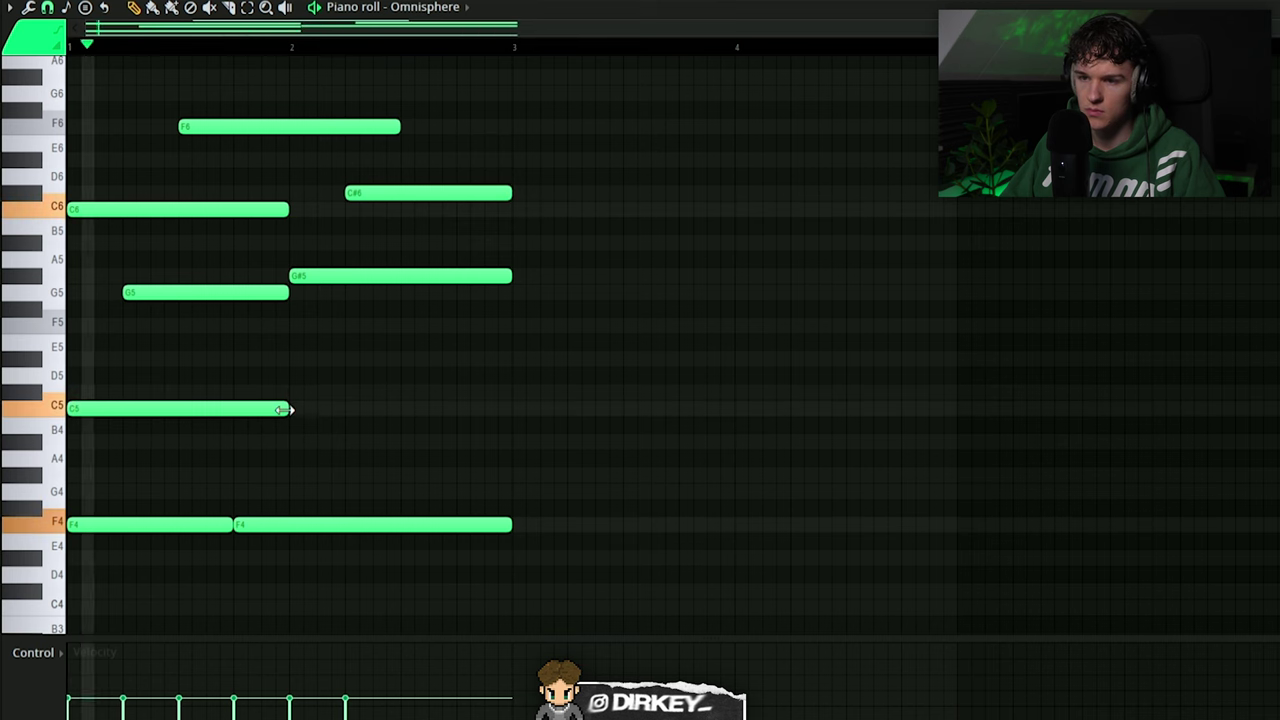
drag(287, 408, 514, 412)
click(563, 479)
right_click(565, 478)
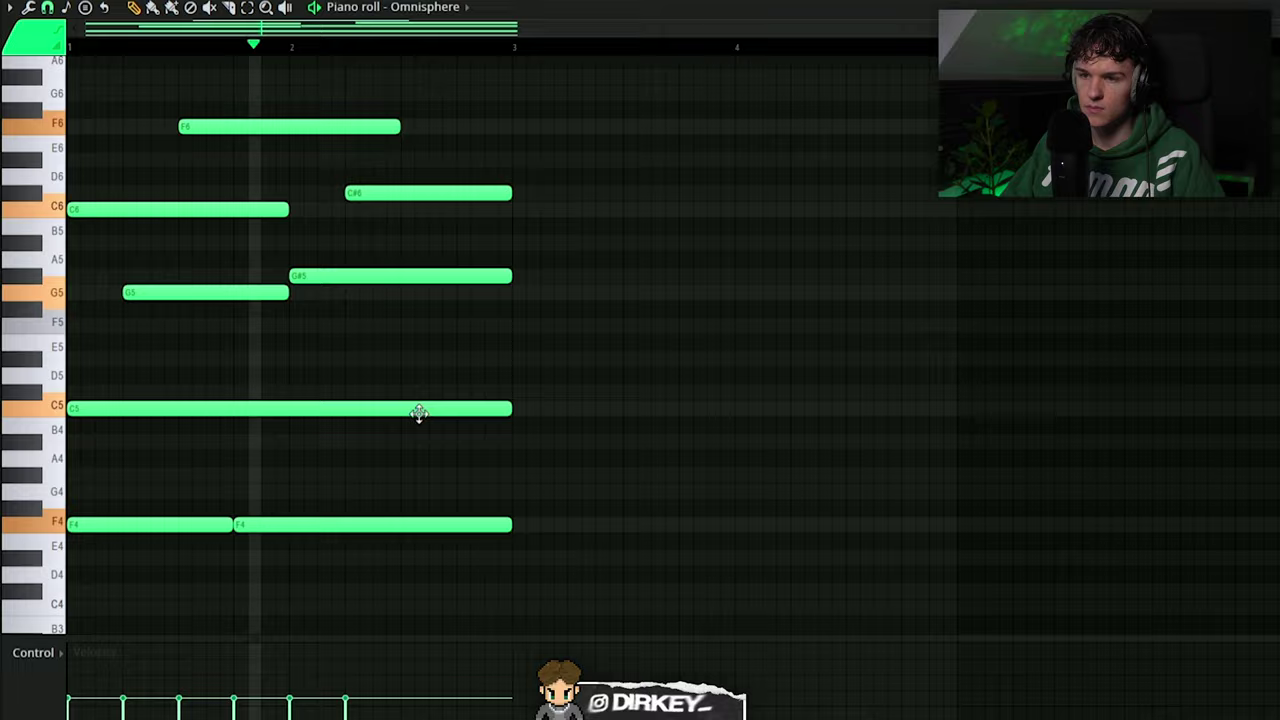
Add a long low F3 bass note, undoing an extra C6 note placed by mistake
click(274, 447)
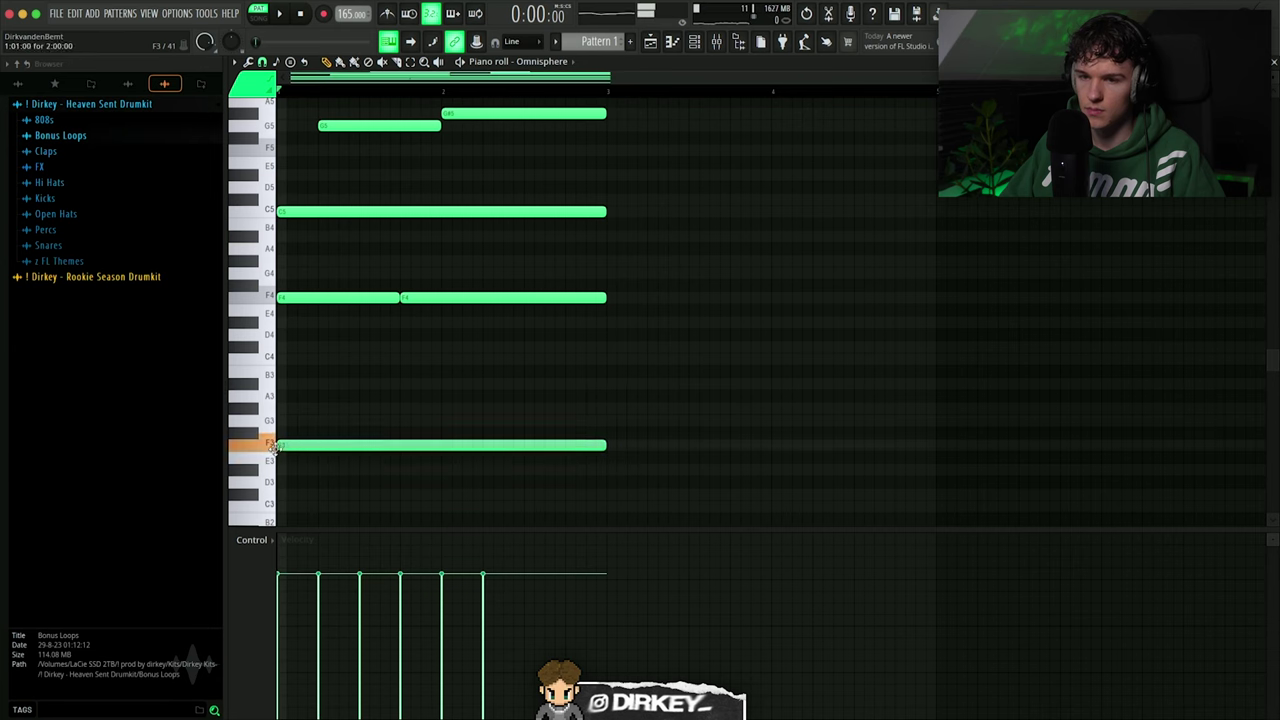
key(space)
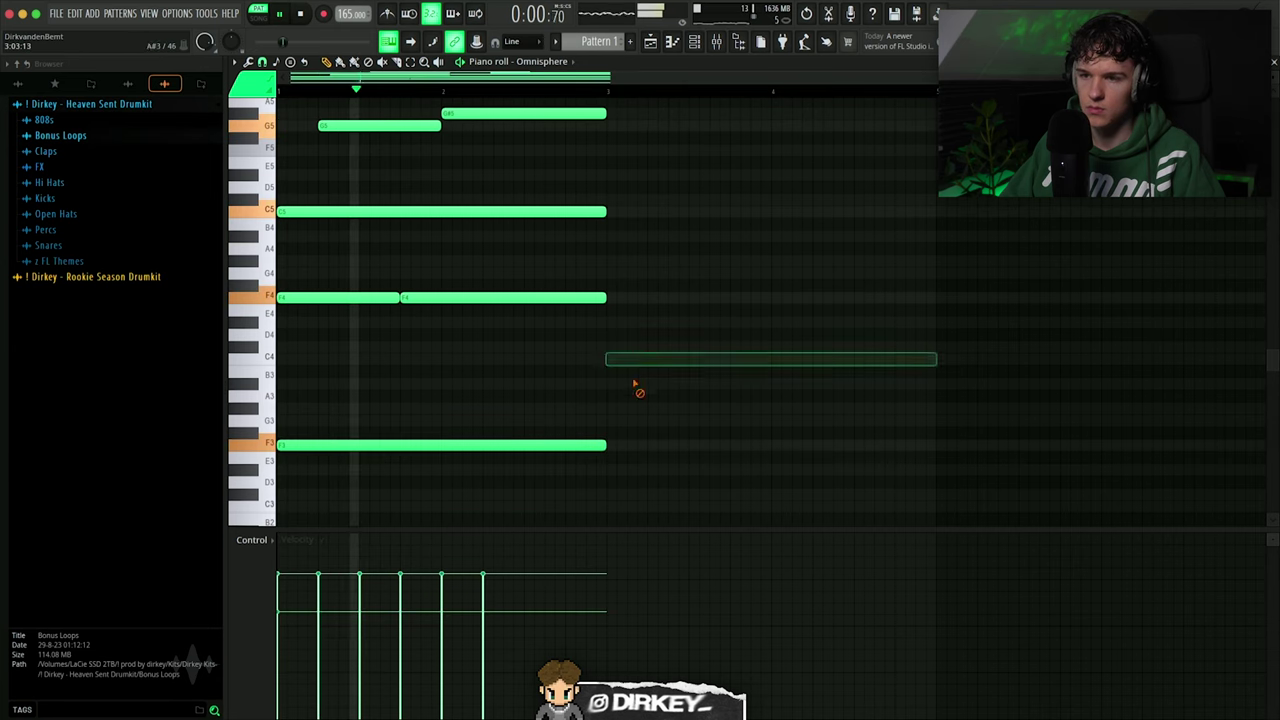
scroll(634, 380, up, 5)
click(522, 246)
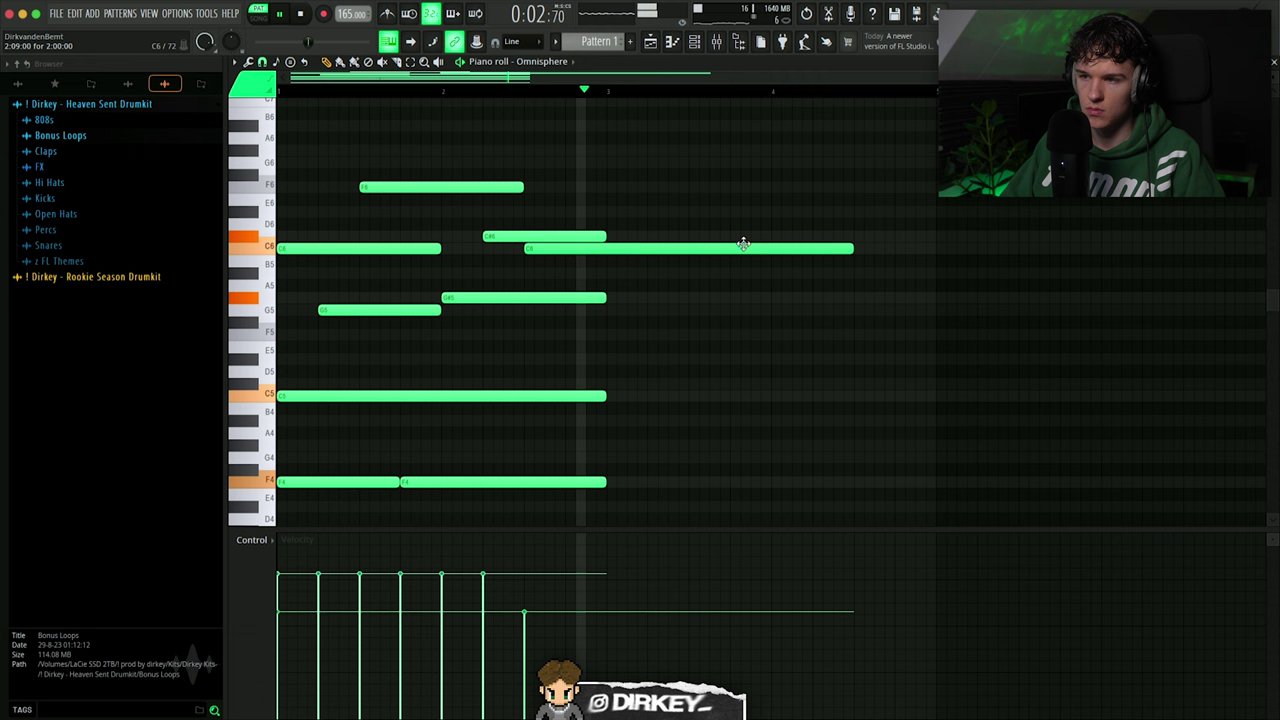
key(space)
key(ctrl+z)
Move a short note up to D6 and transpose the C5 notes in bars five to eight down
drag(531, 143, 625, 252)
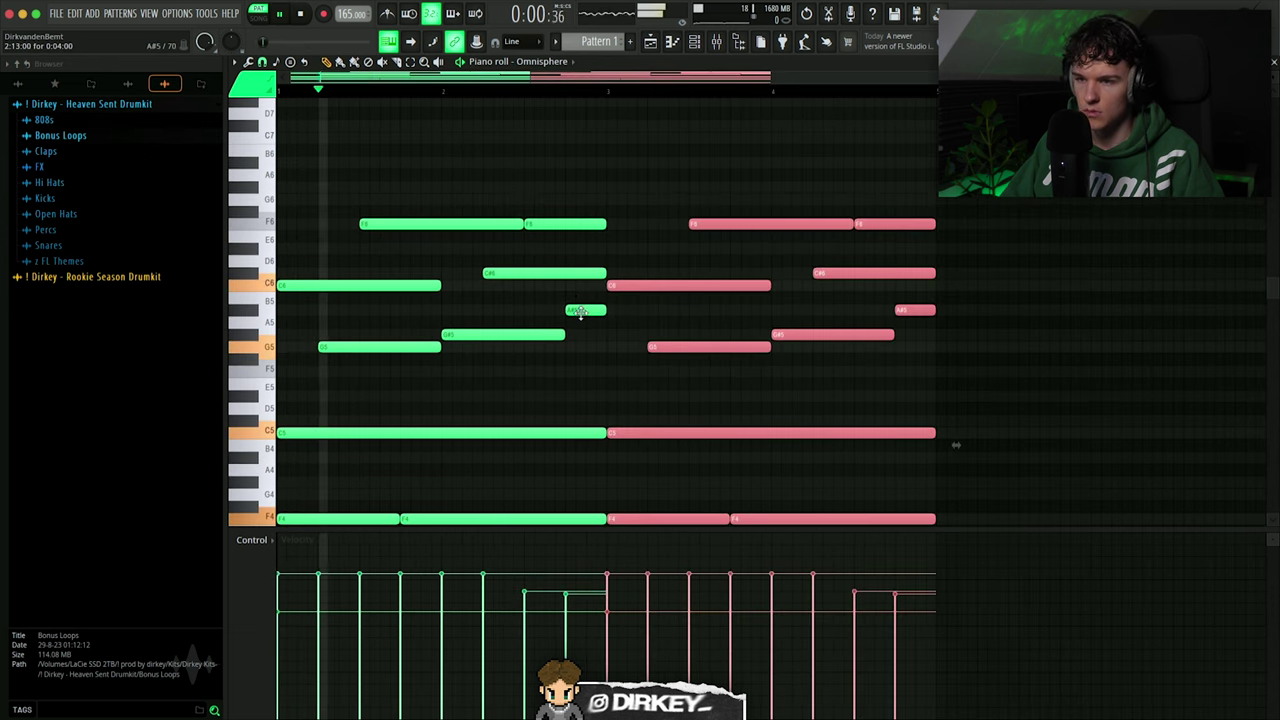
drag(580, 312, 616, 258)
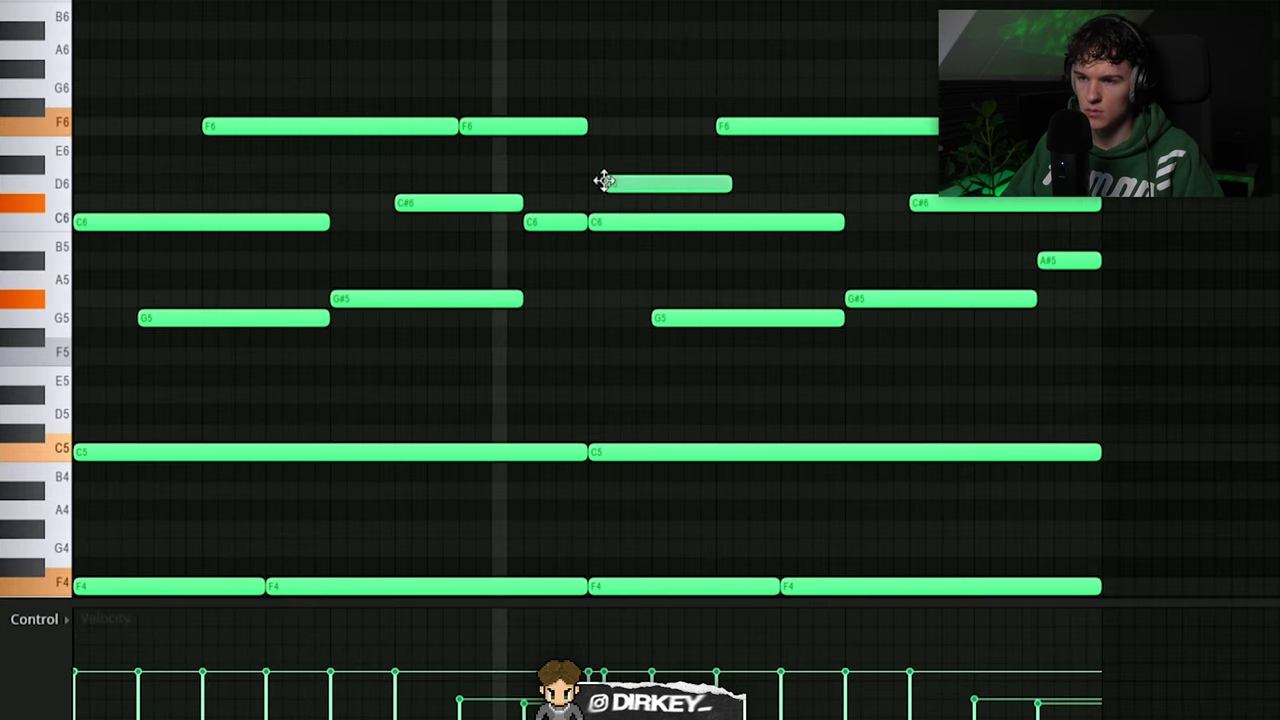
drag(604, 180, 663, 166)
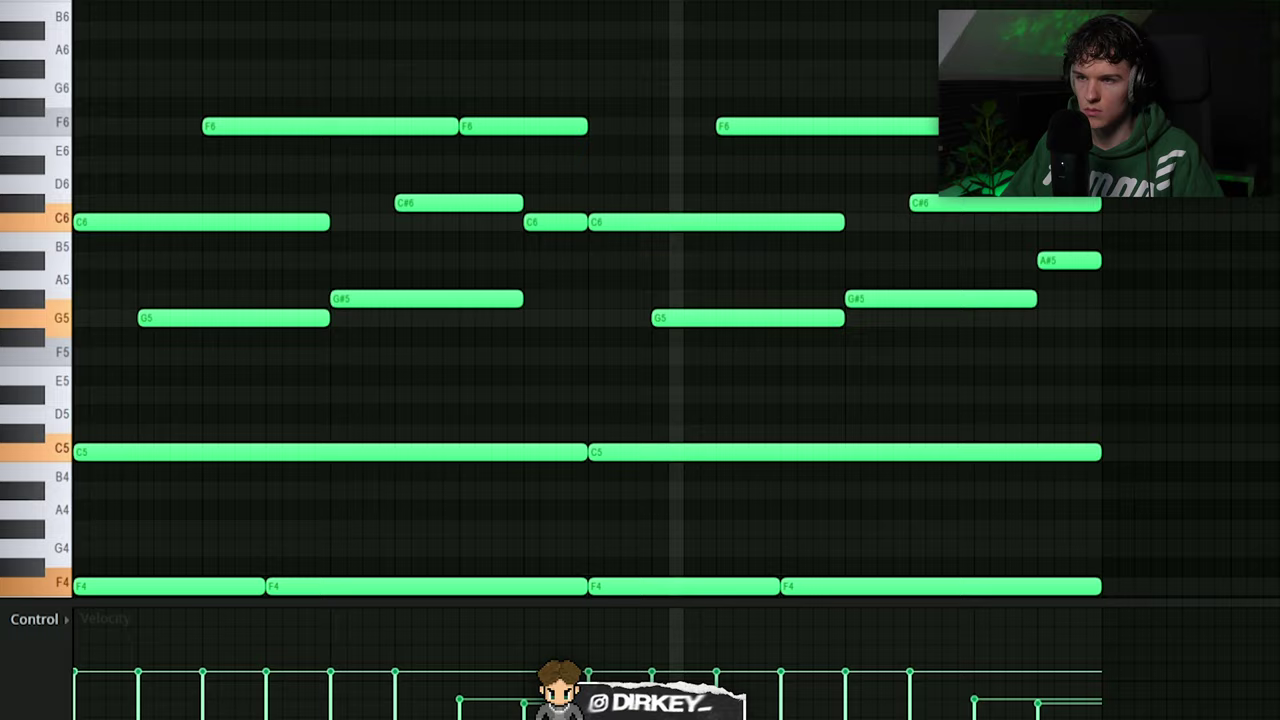
scroll(368, 2, down, 1)
scroll(300, 51, down, 2)
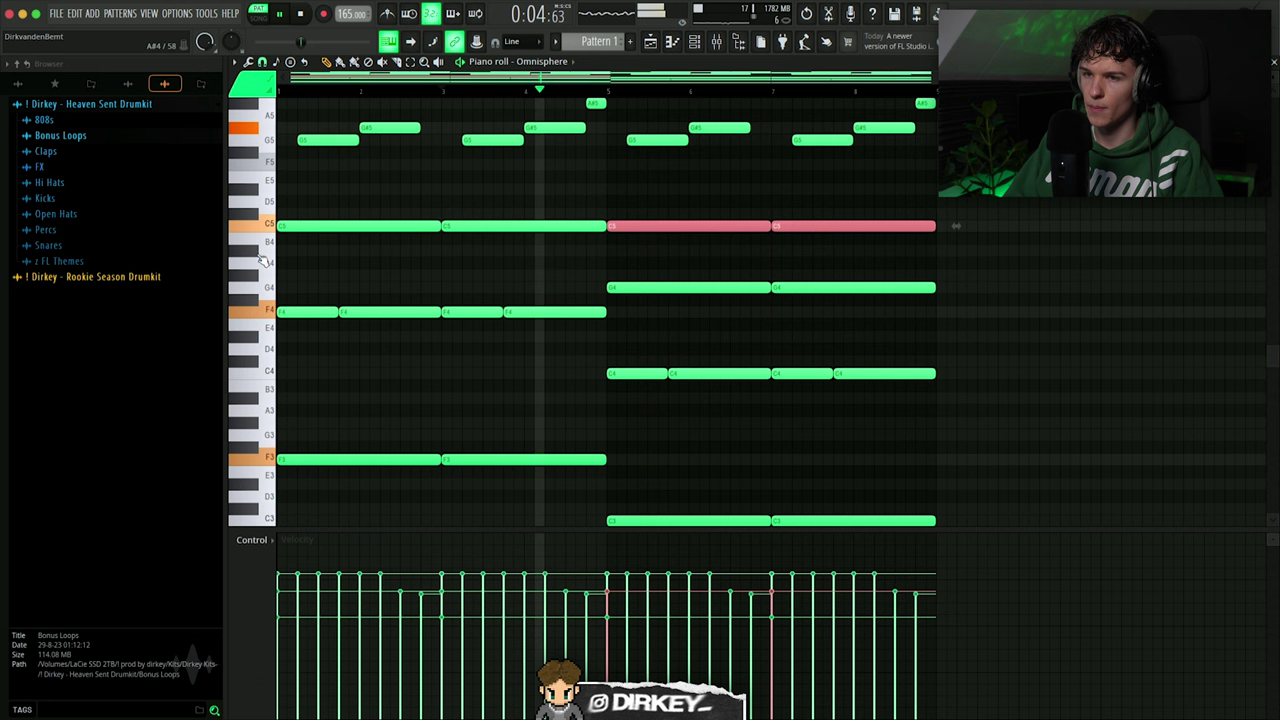
drag(964, 186, 648, 266)
key(Down)
key(Down)
key(Down)
key(Down)
key(Down)
scroll(894, 286, down, 1)
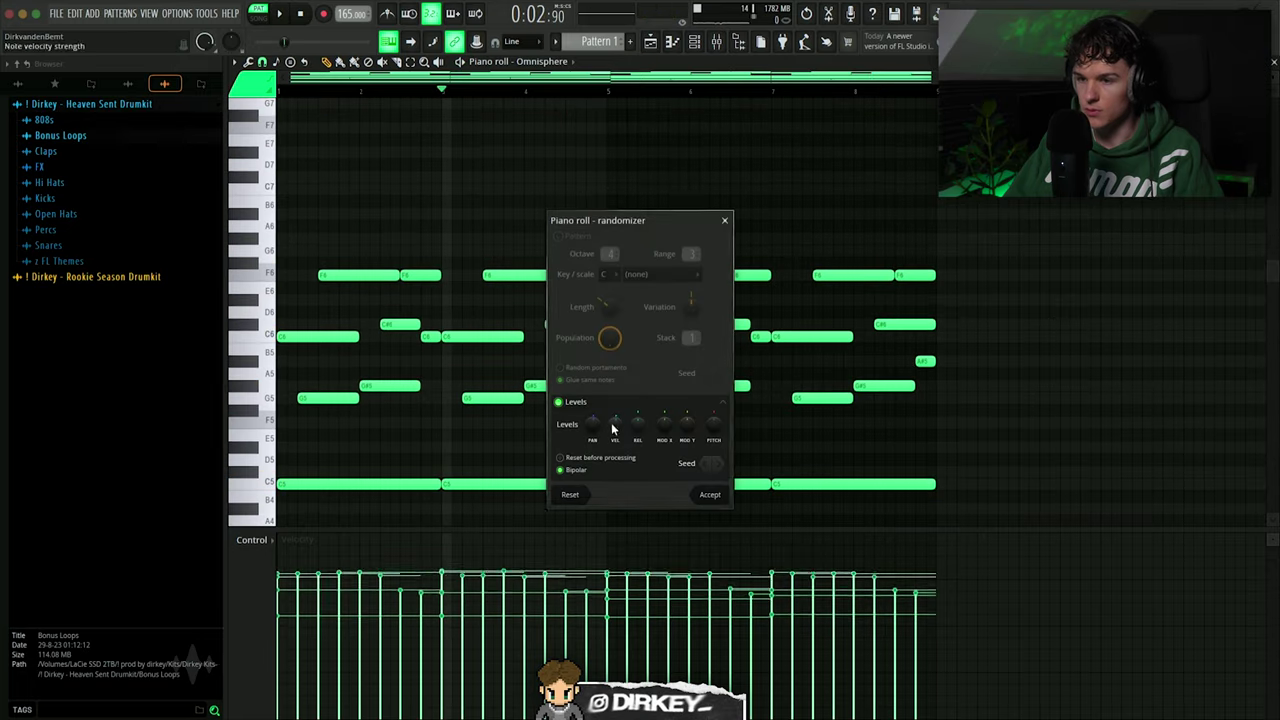
Randomize the Omnisphere note velocities and render the track to audio clips on Track 3
drag(615, 424, 615, 462)
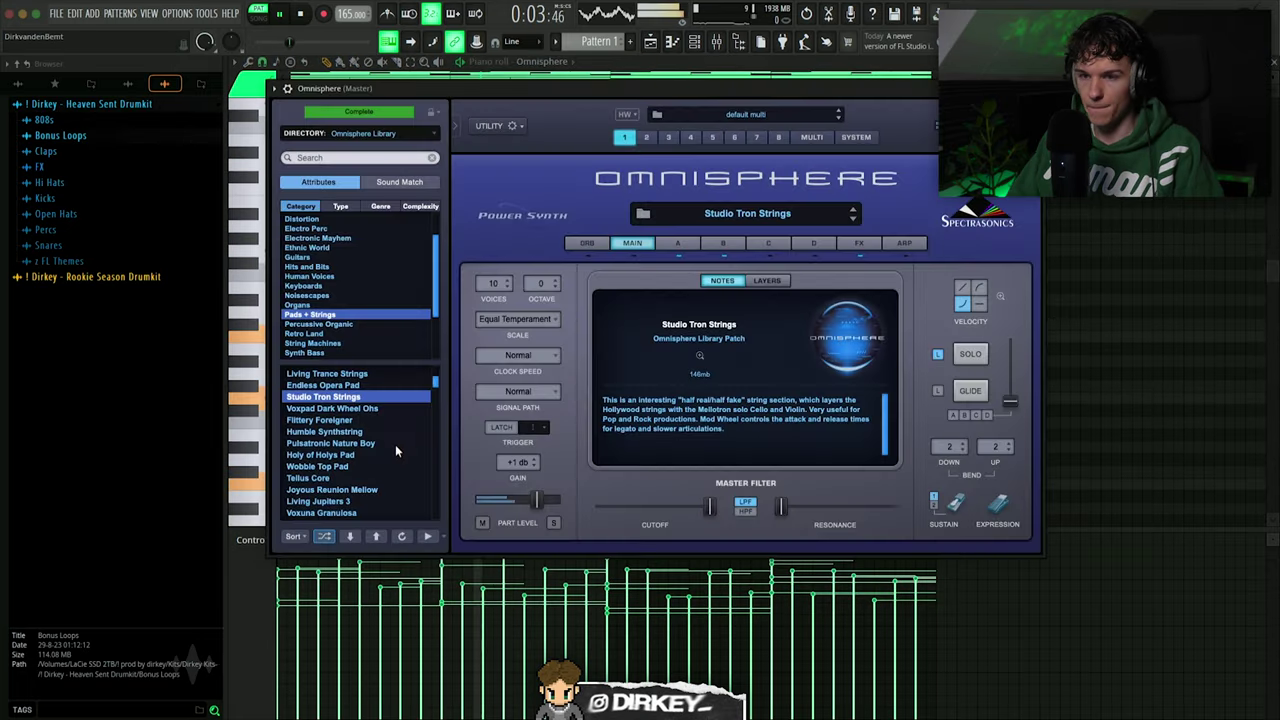
key(Down)
key(Down)
key(Down)
key(Down)
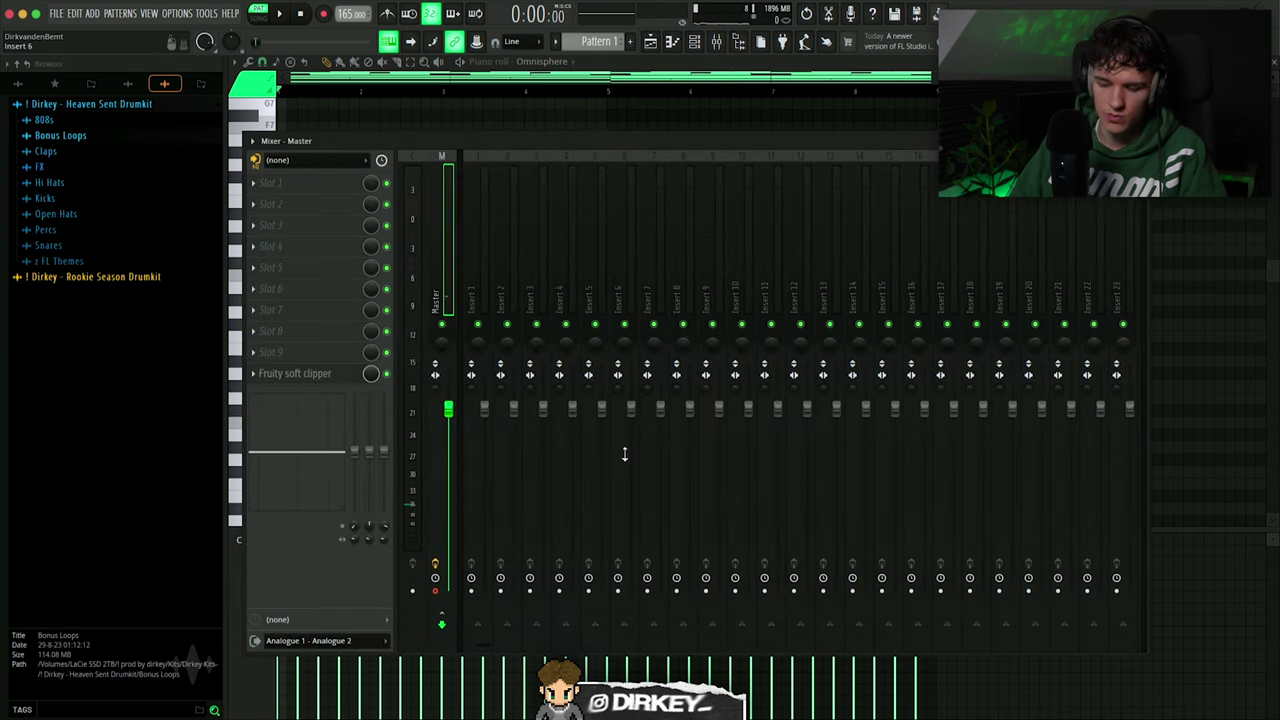
key(ctrl+alt+r)
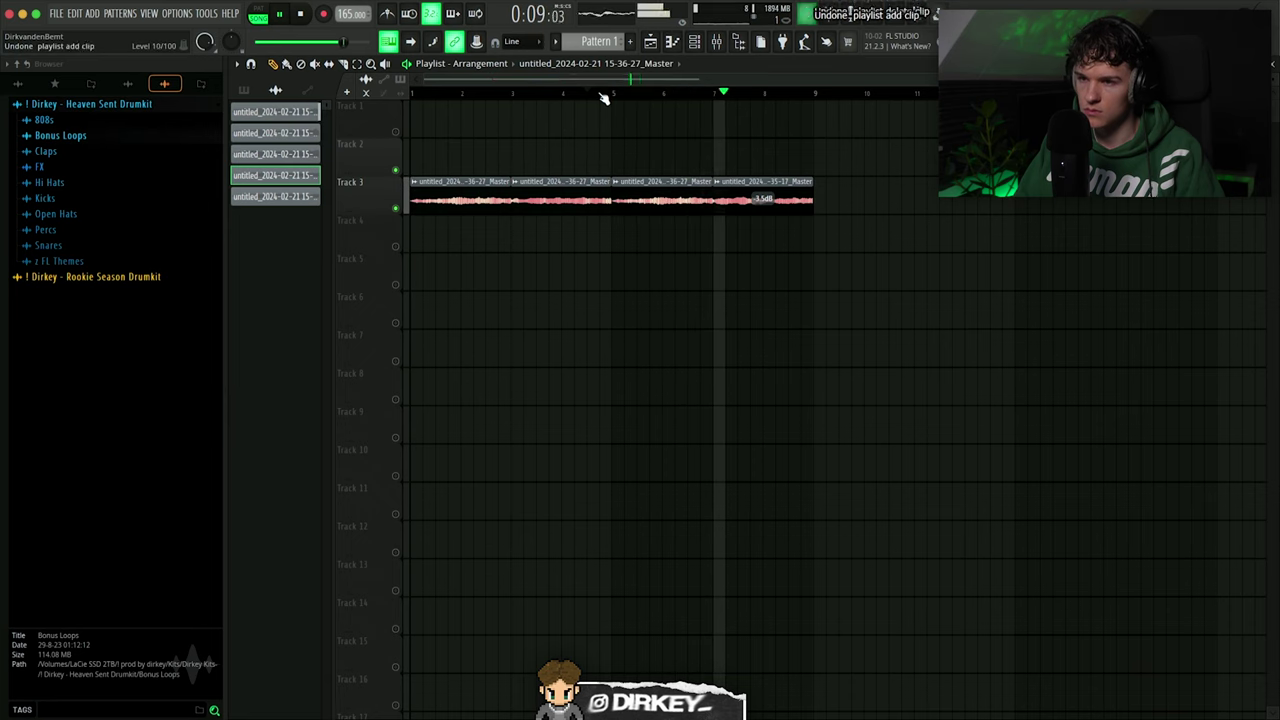
Audition the new rendered clip on Track 1 and pitch it down by 500 cents
click(606, 97)
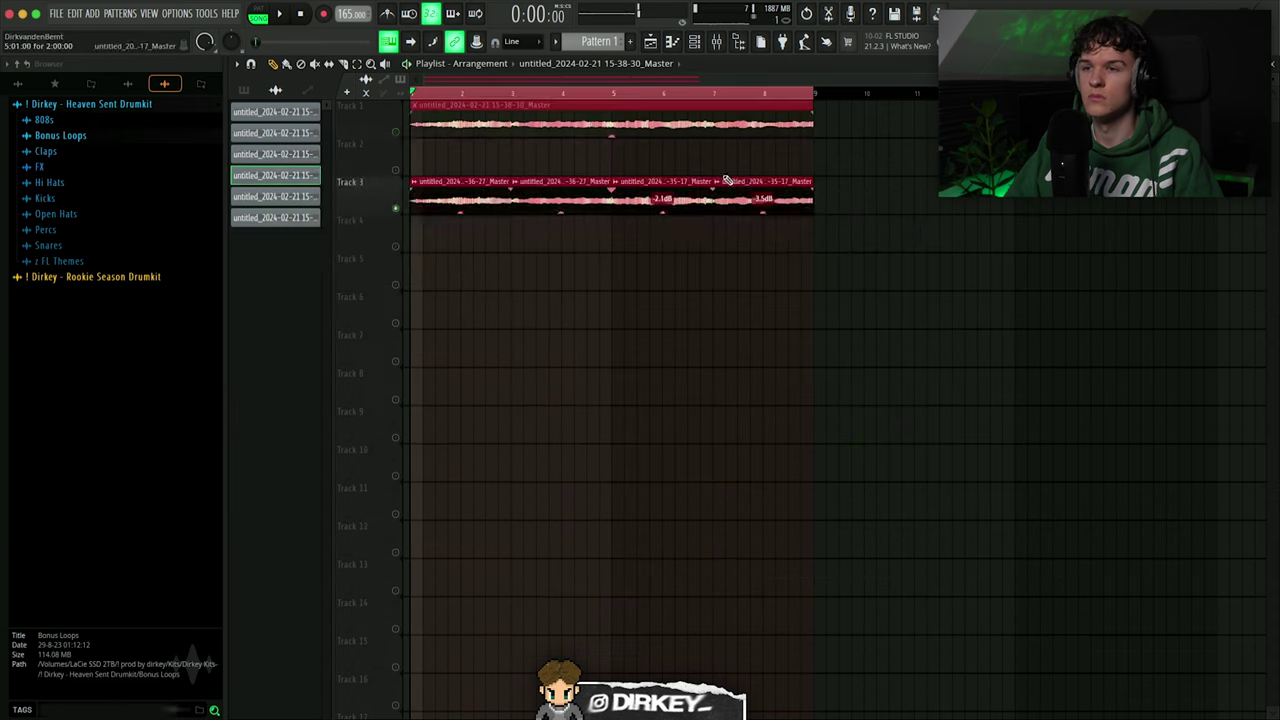
key(space)
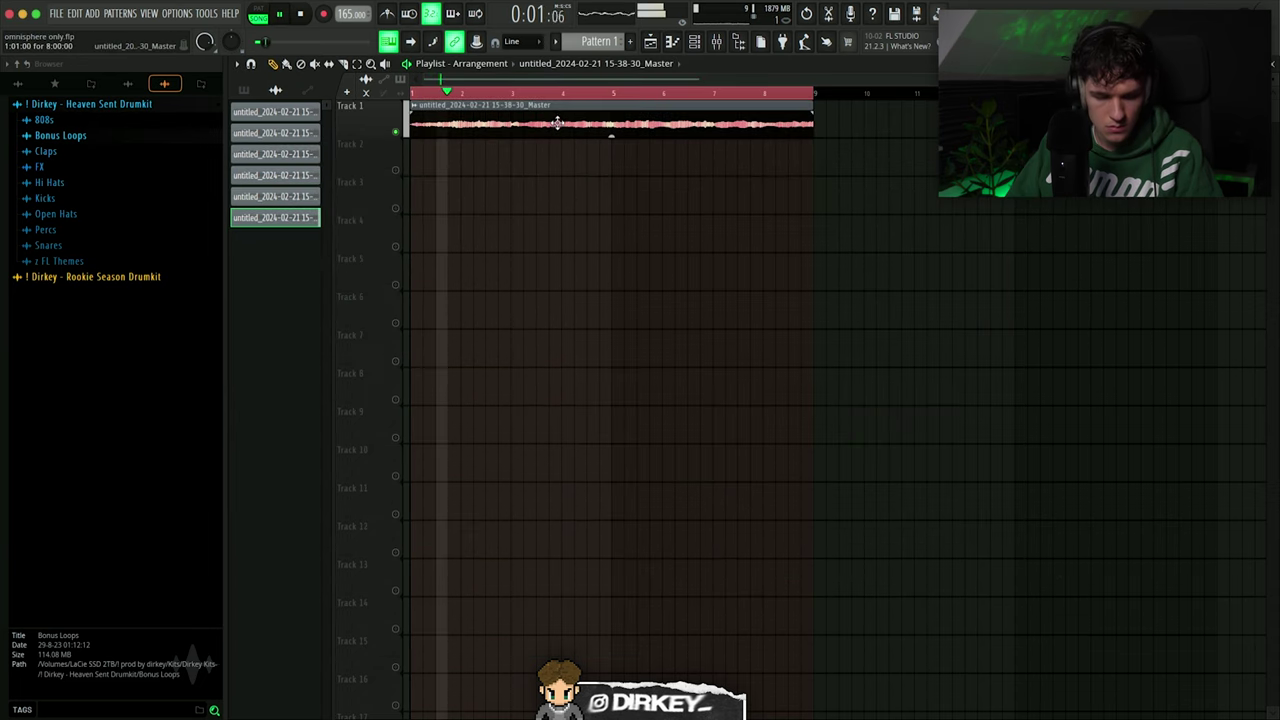
double_click(557, 123)
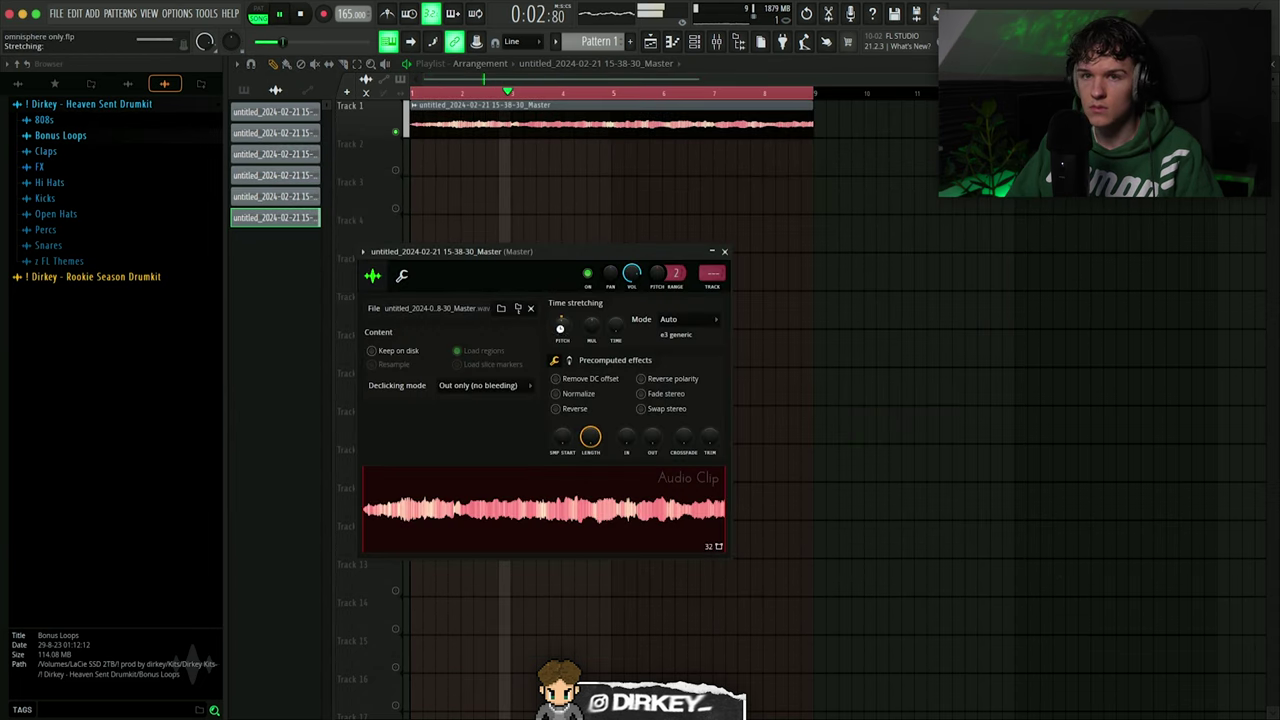
drag(560, 327, 560, 345)
scroll(561, 327, down, 1)
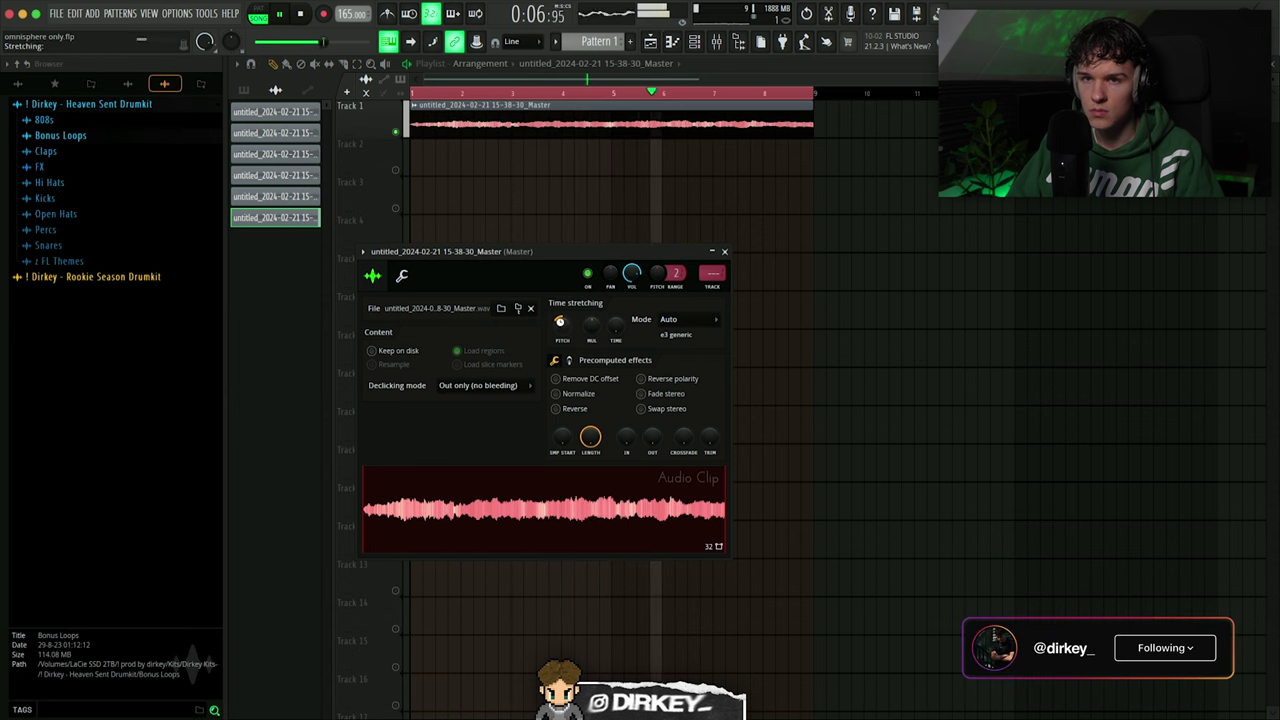
drag(640, 256, 656, 291)
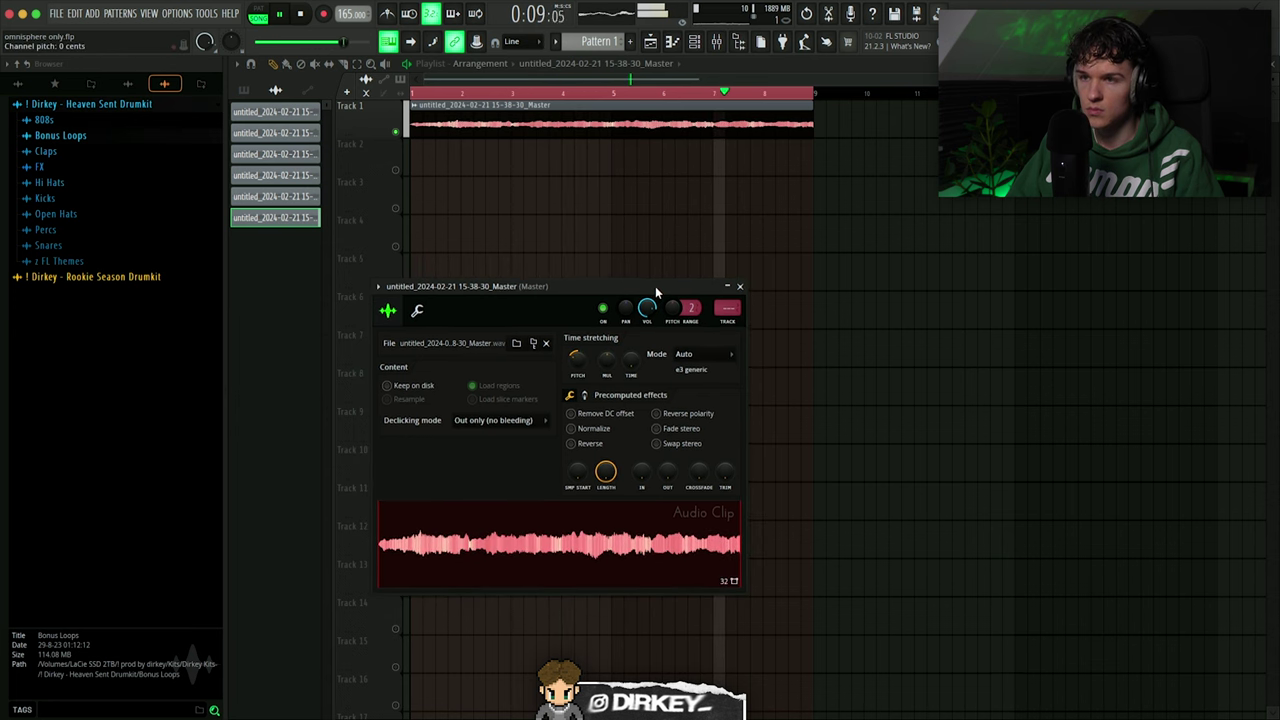
click(792, 338)
Reopen the rendered chord clip's settings window
click(690, 133)
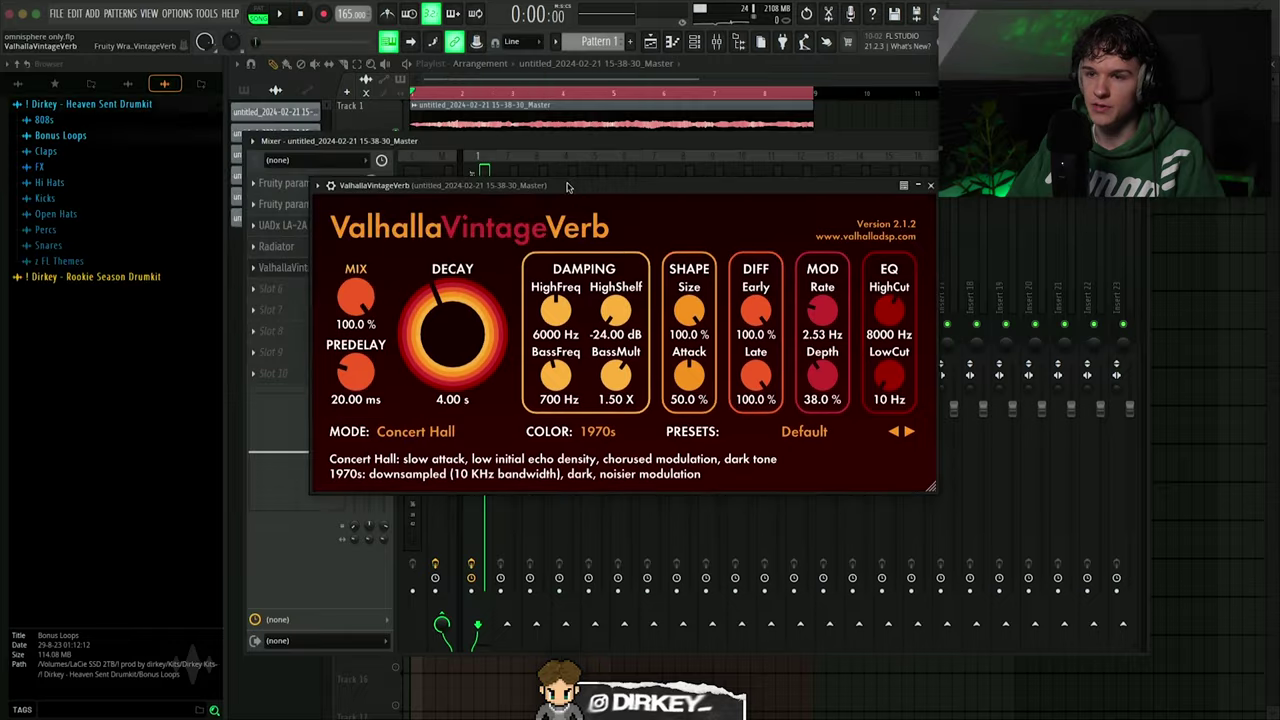
Shorten the ValhallaVintageVerb predelay and decay and lower its mix to about 31%
drag(360, 373, 420, 336)
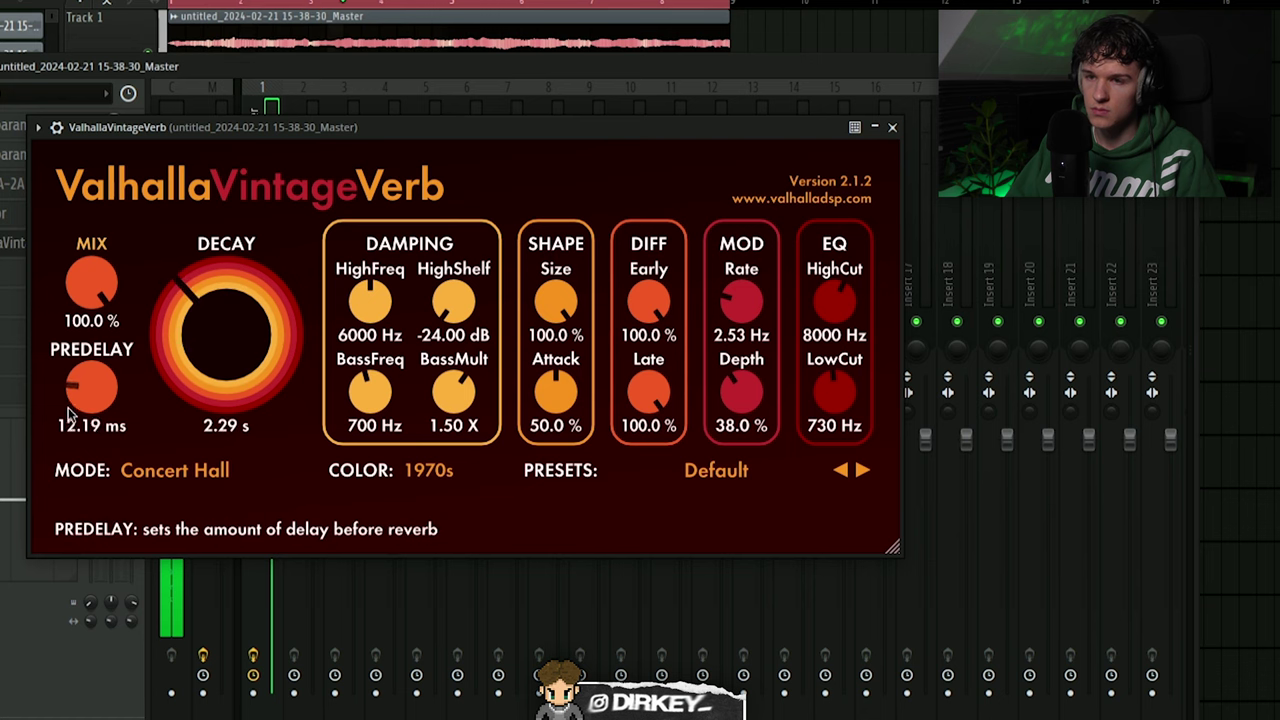
scroll(80, 400, down, 1)
scroll(90, 300, down, 10)
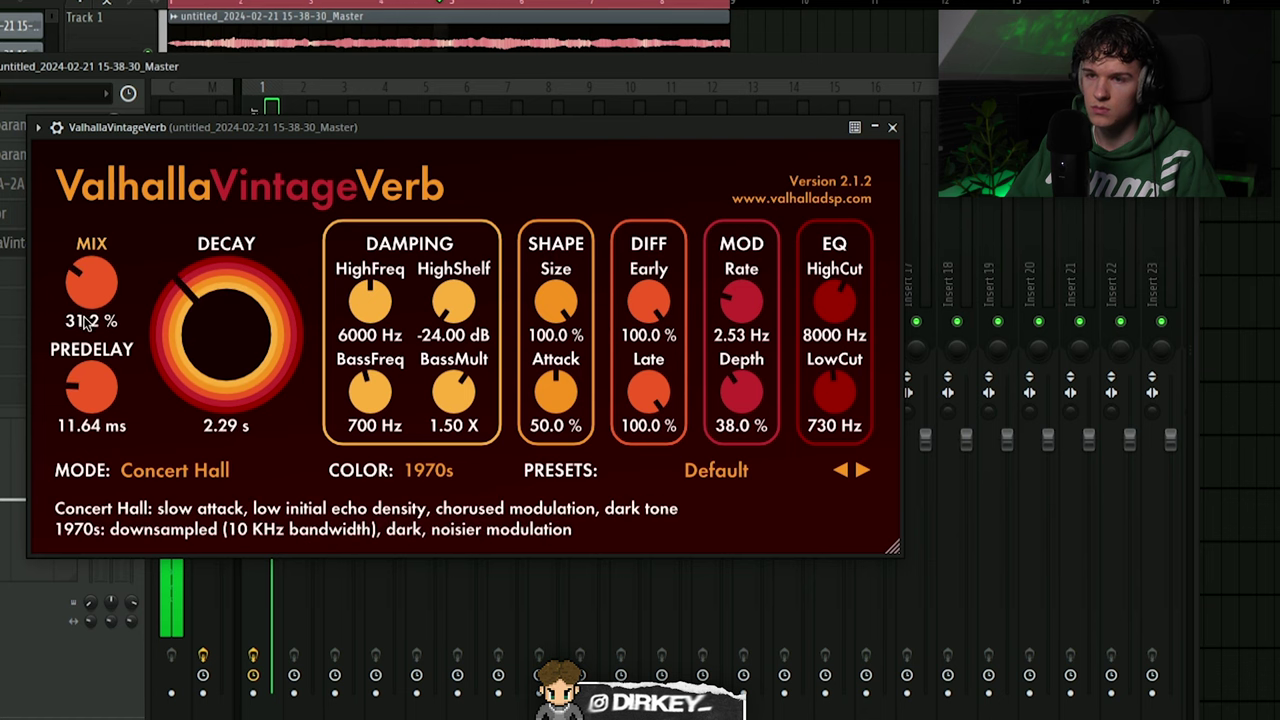
scroll(90, 312, down, 1)
scroll(90, 296, down, 2)
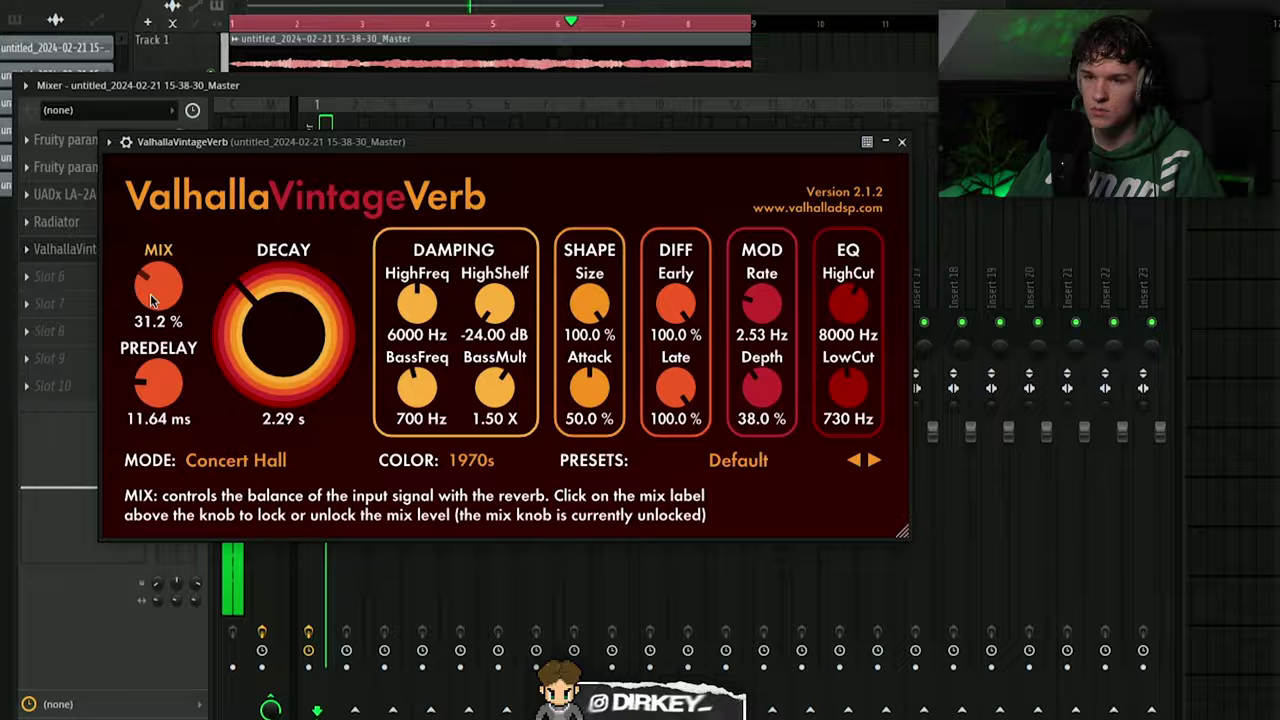
scroll(340, 455, down, 5)
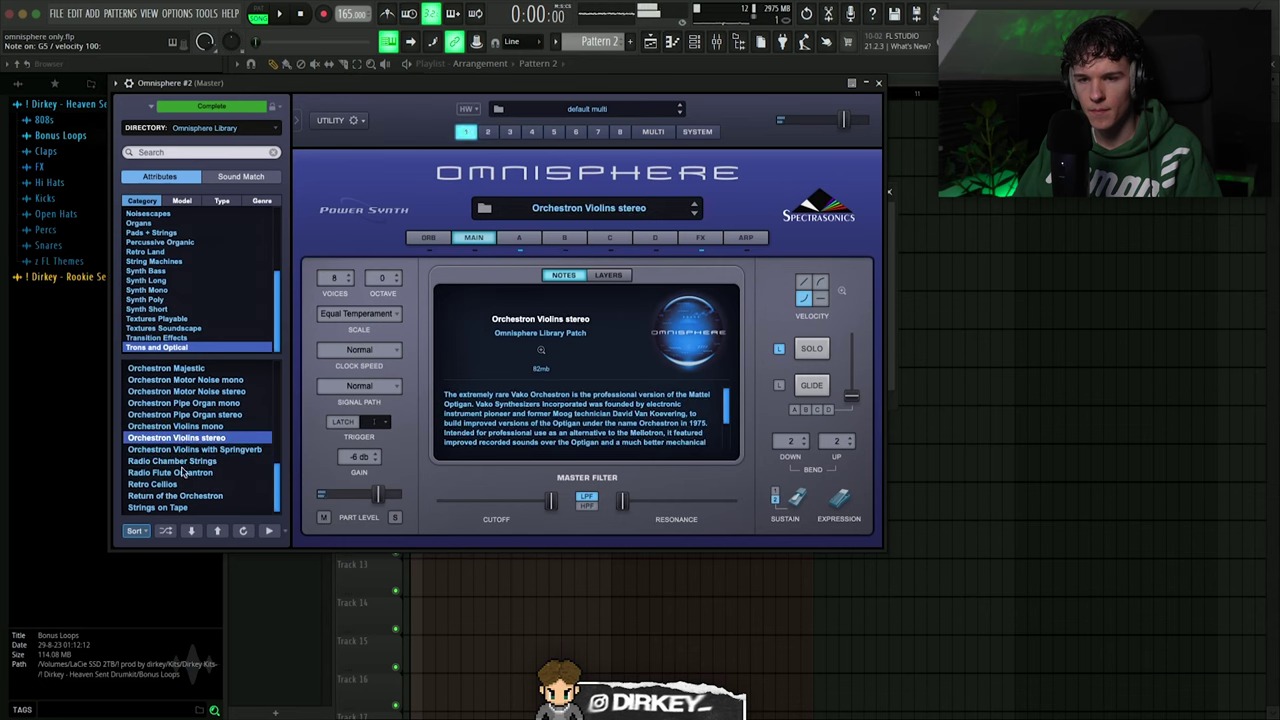
Load the Radio Chamber Strings patch into Omnisphere #2 and open the piano roll's scale highlight list
click(182, 463)
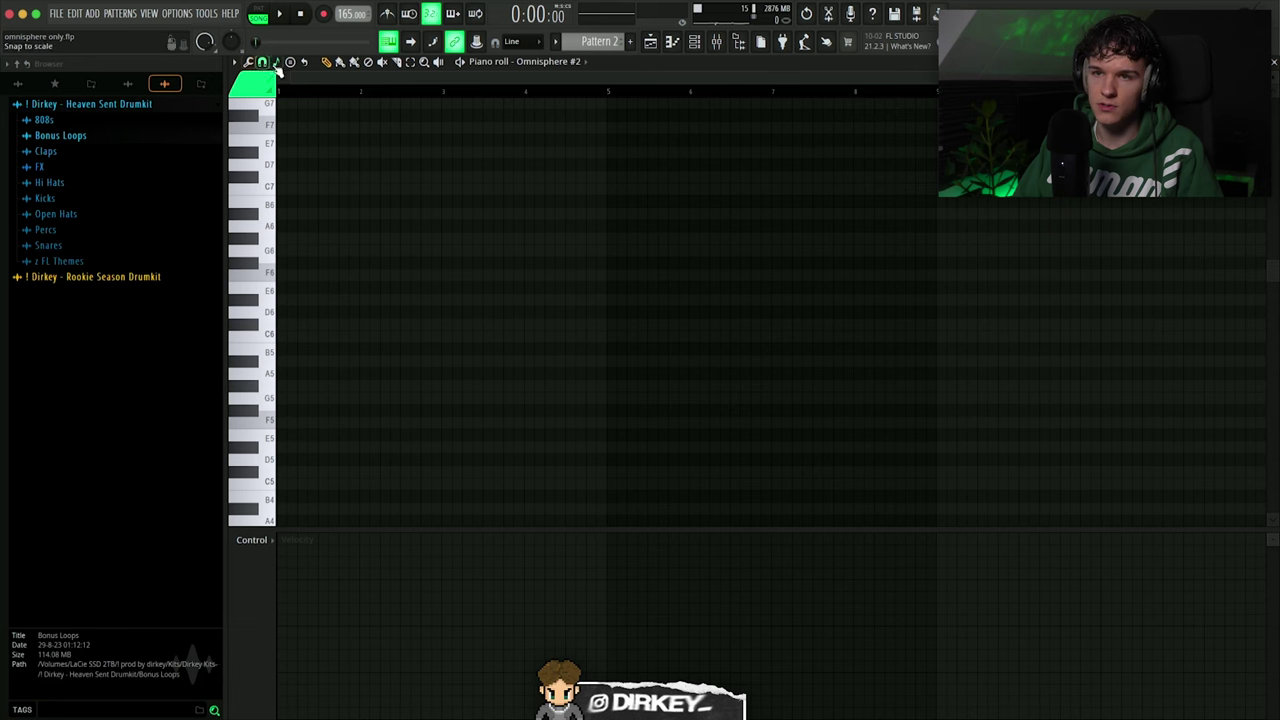
click(276, 62)
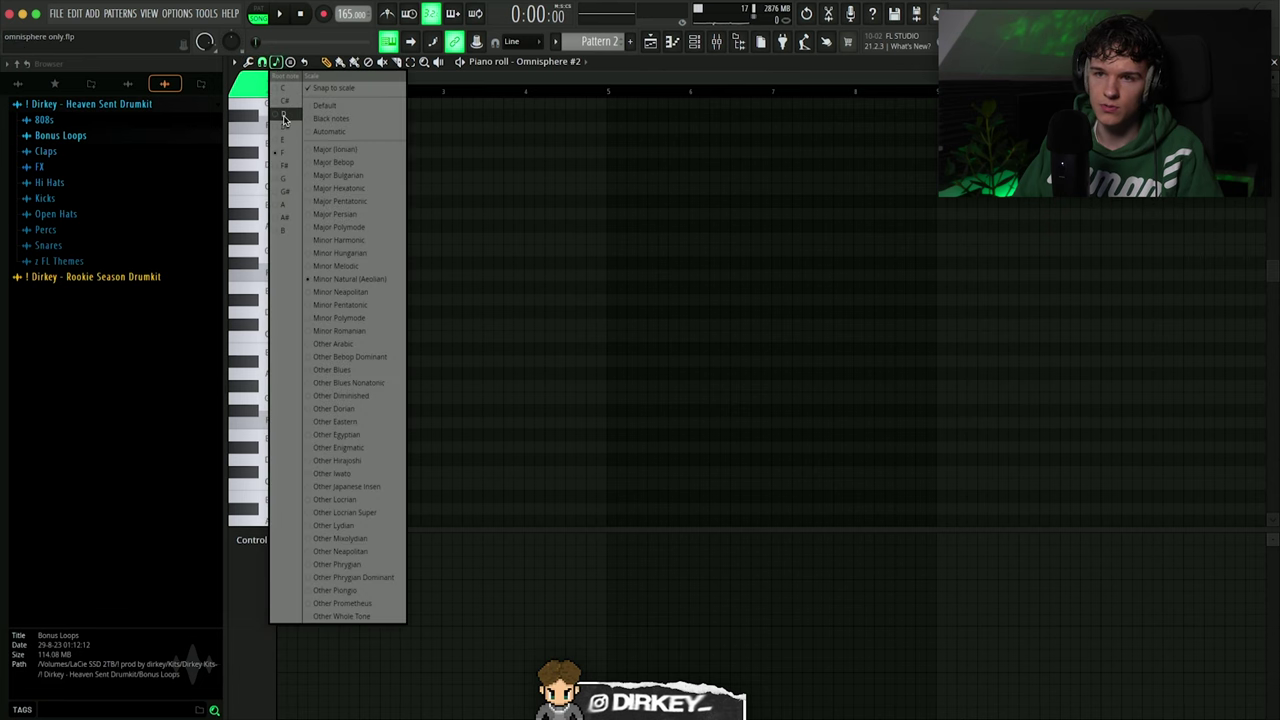
Write a descending G#7, F#7, E7, D#7 line in C# scale and pan Omnisphere #2 left
click(284, 102)
mouse_move(289, 290)
mouse_down()
mouse_move(289, 303)
mouse_move(210, 316)
mouse_up()
key(space)
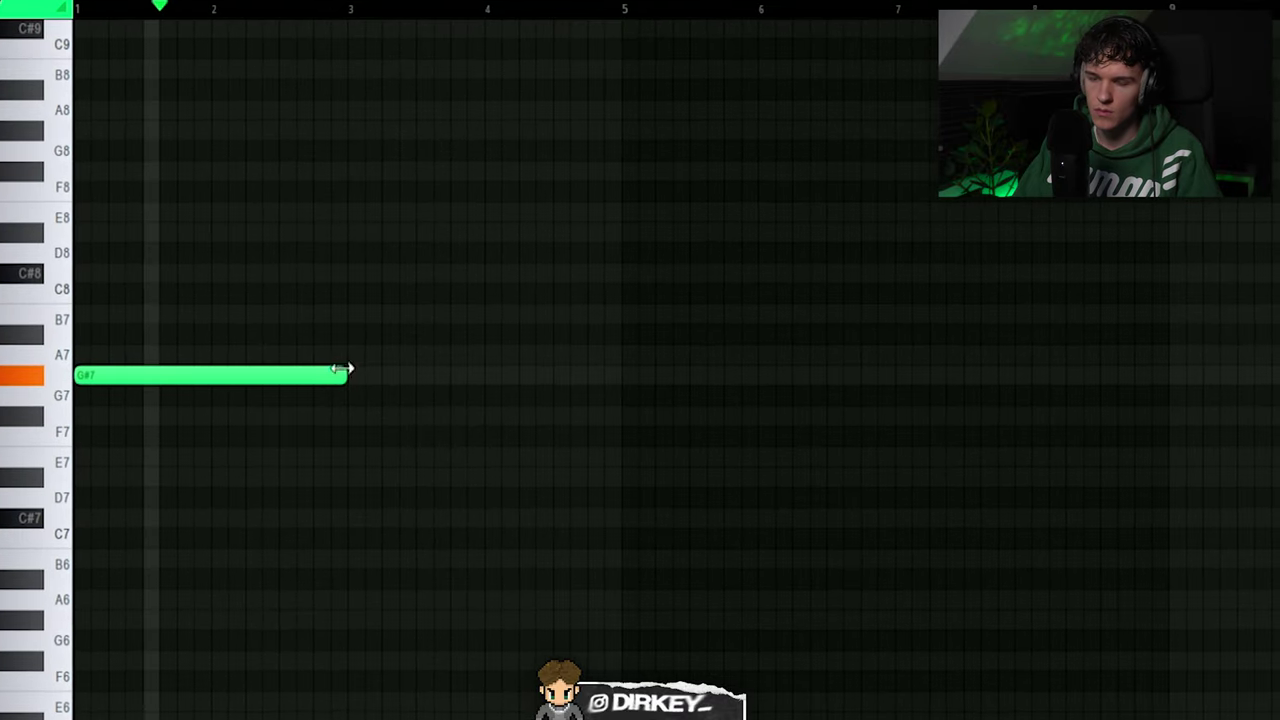
click(340, 416)
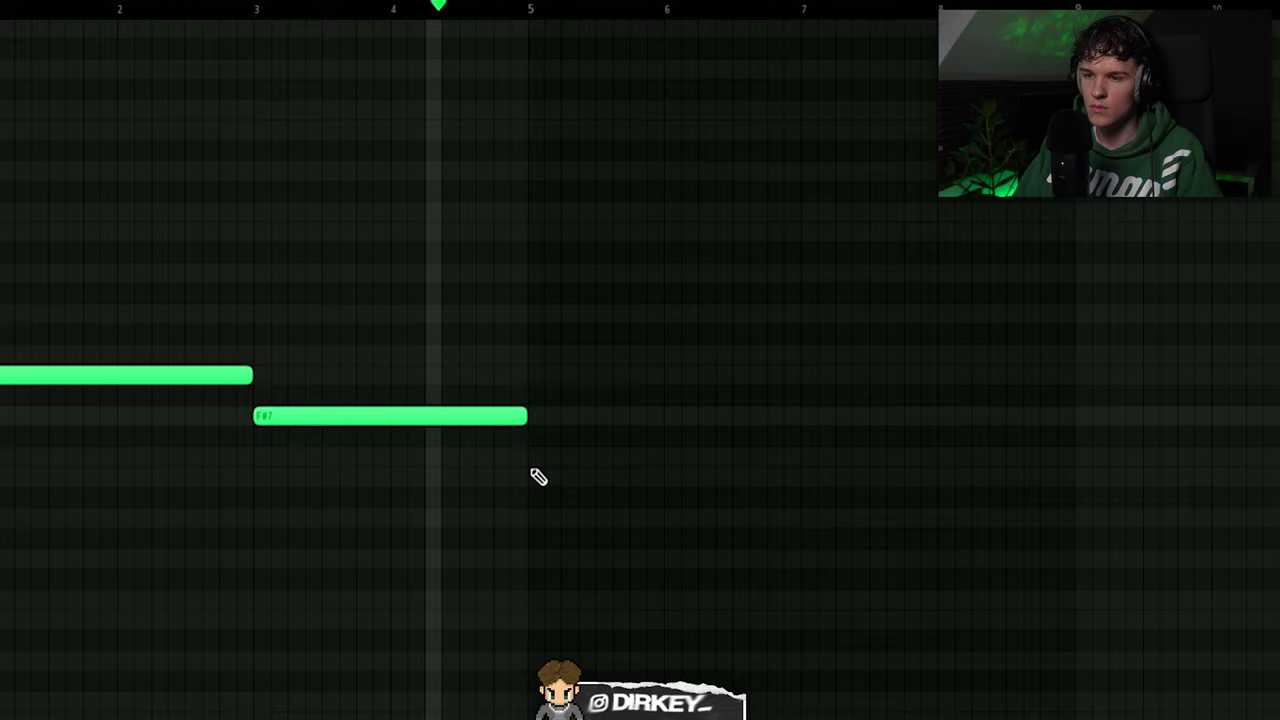
click(575, 458)
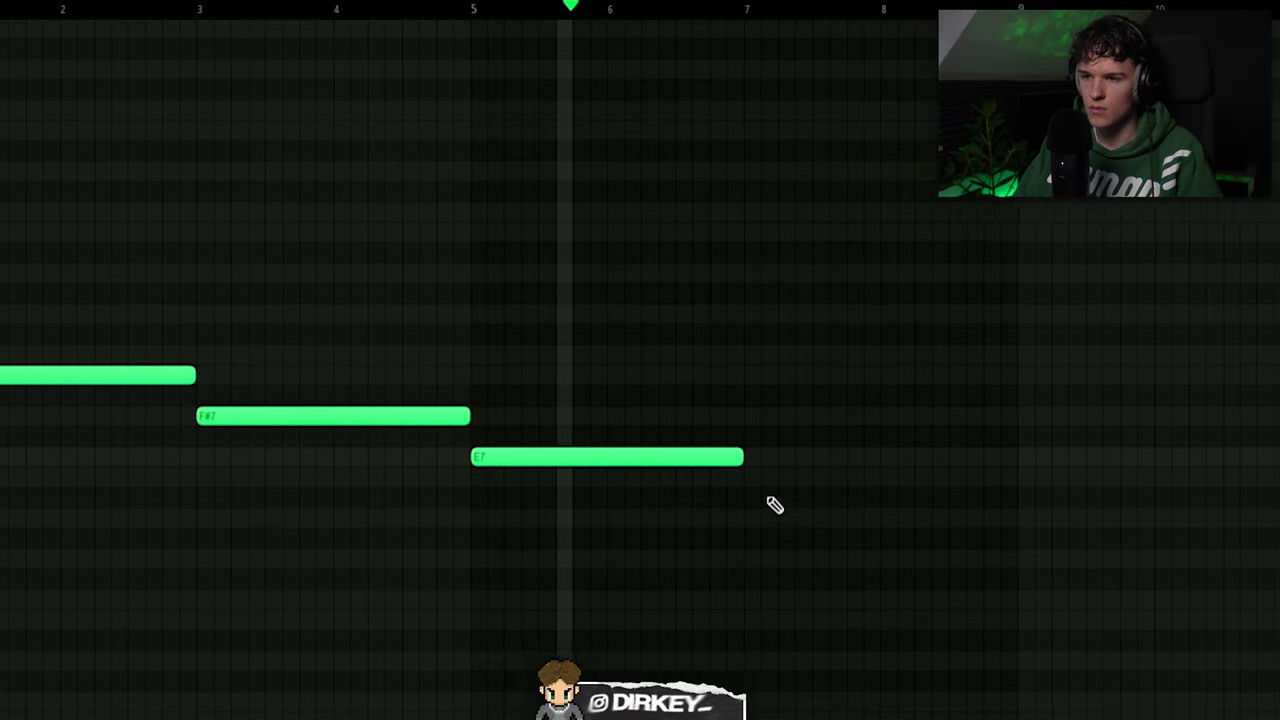
click(734, 474)
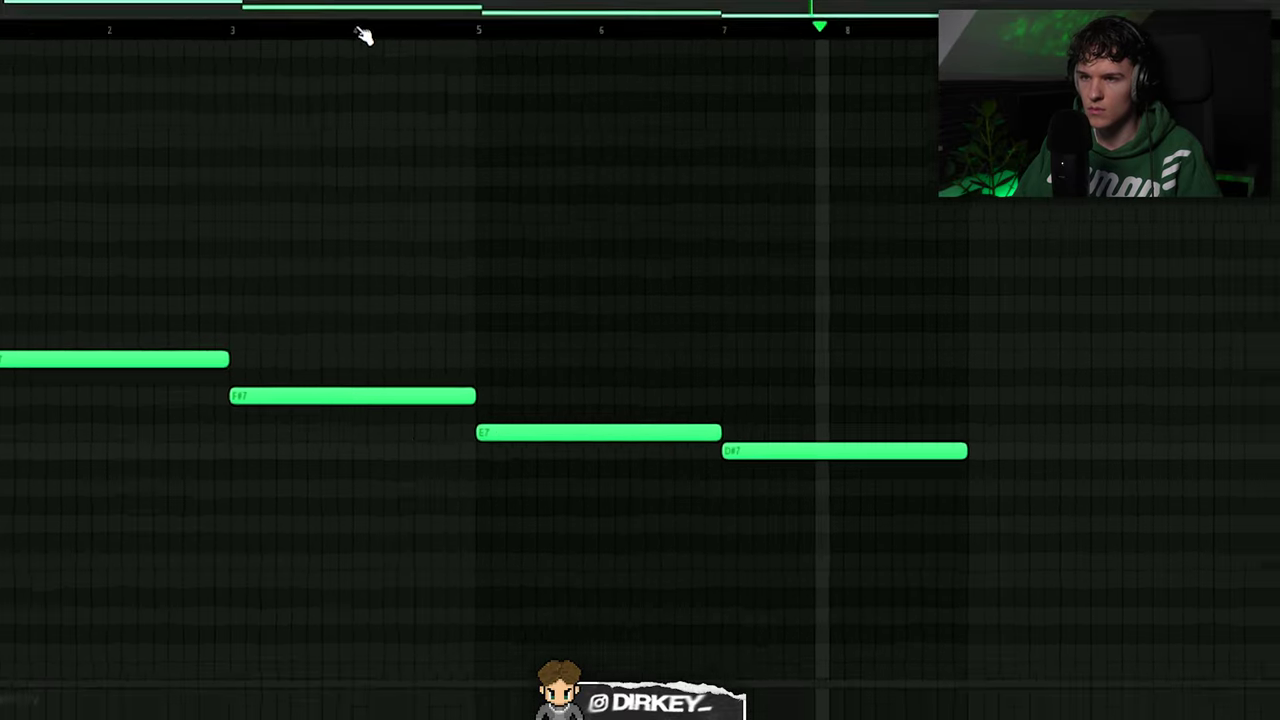
key(space)
key(F7)
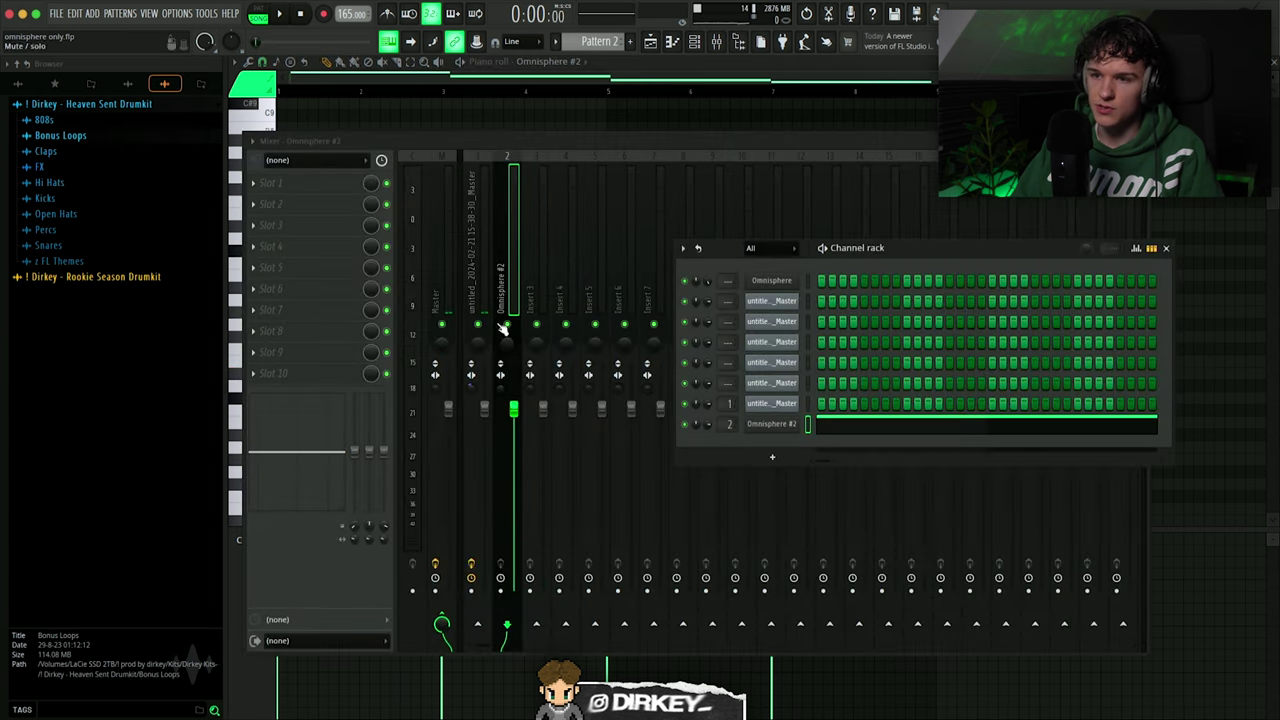
click(503, 330)
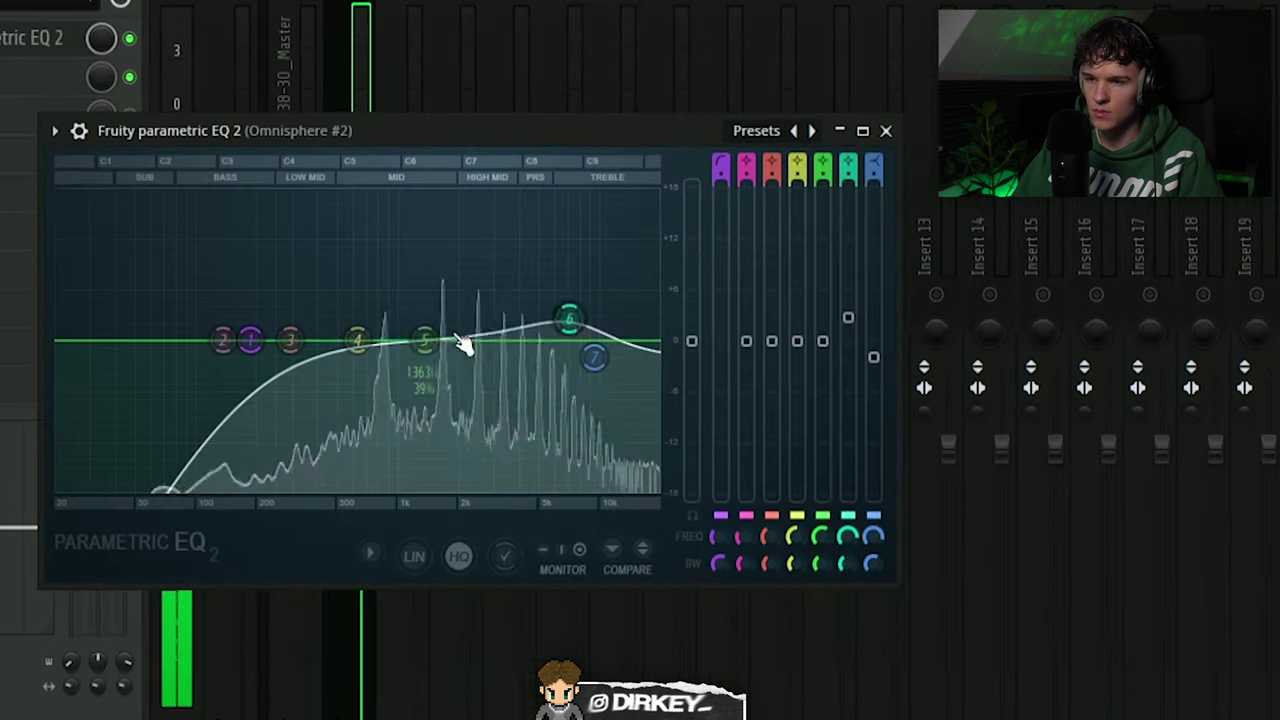
Reshape the strings' EQ band 5 and set the Valhalla reverb to 41.2% mix, 8970 Hz HighCut
drag(424, 342, 370, 363)
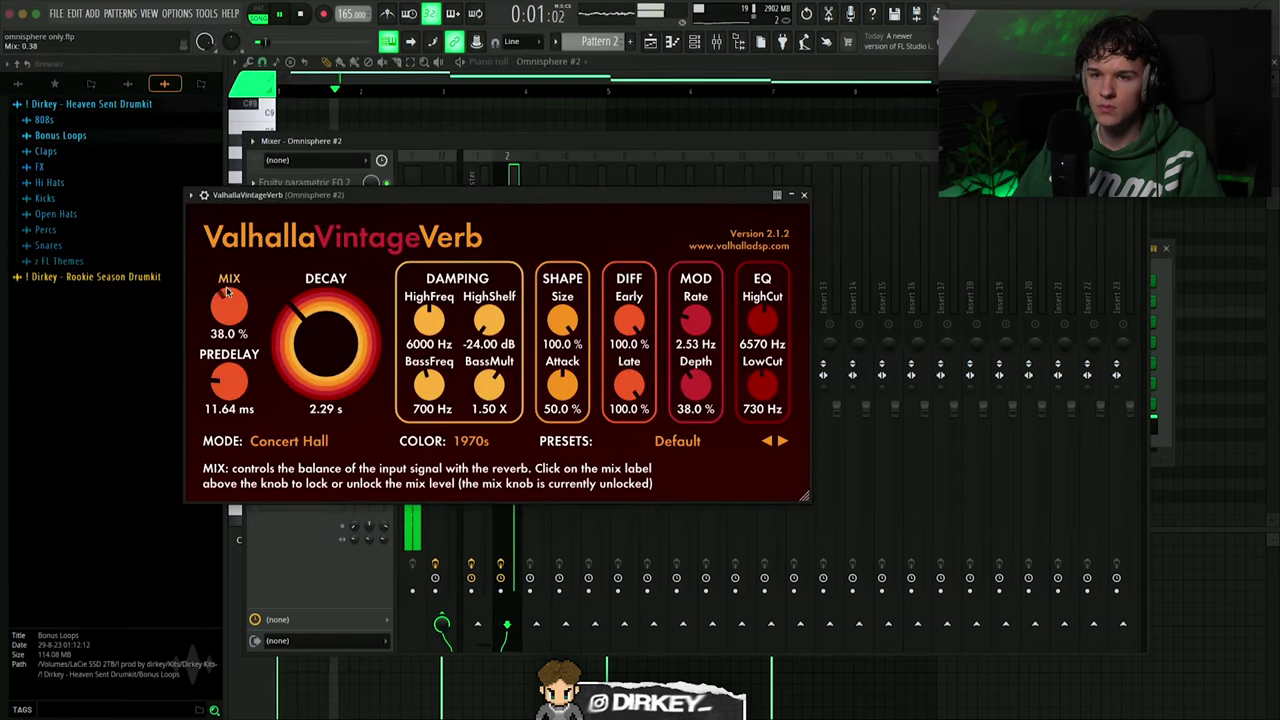
drag(229, 290, 230, 330)
drag(762, 330, 762, 310)
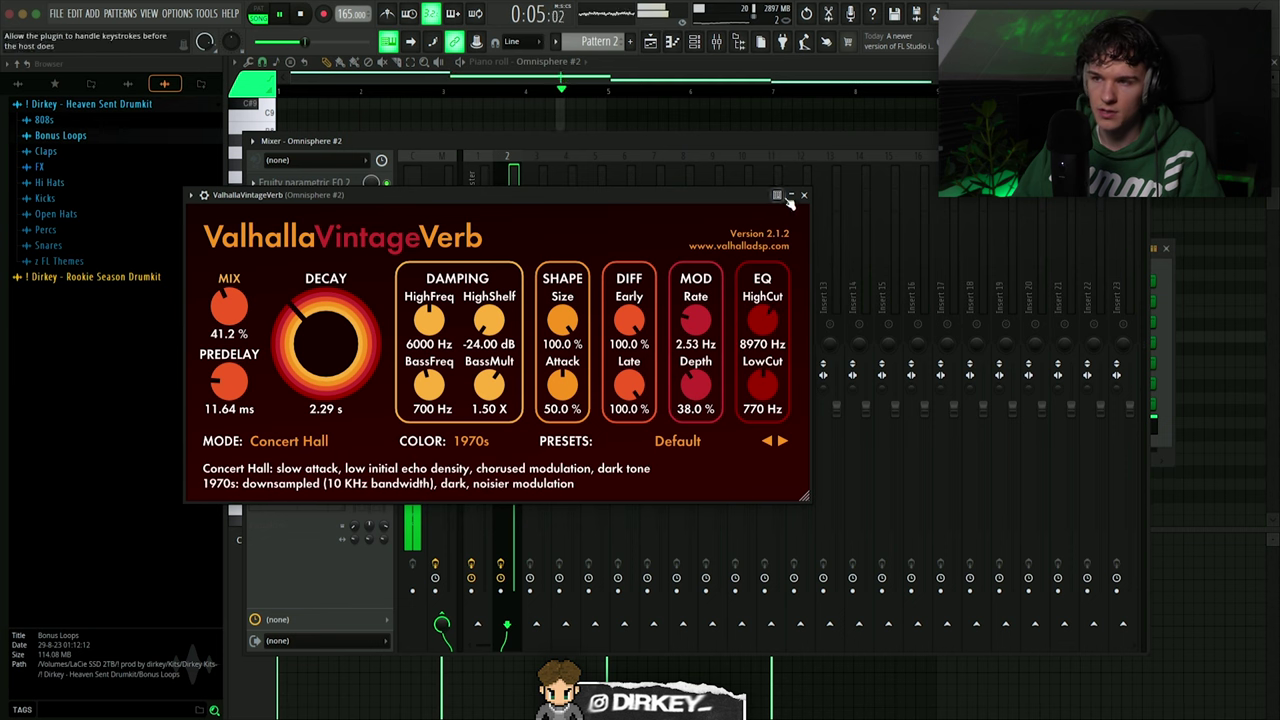
click(802, 196)
click(305, 203)
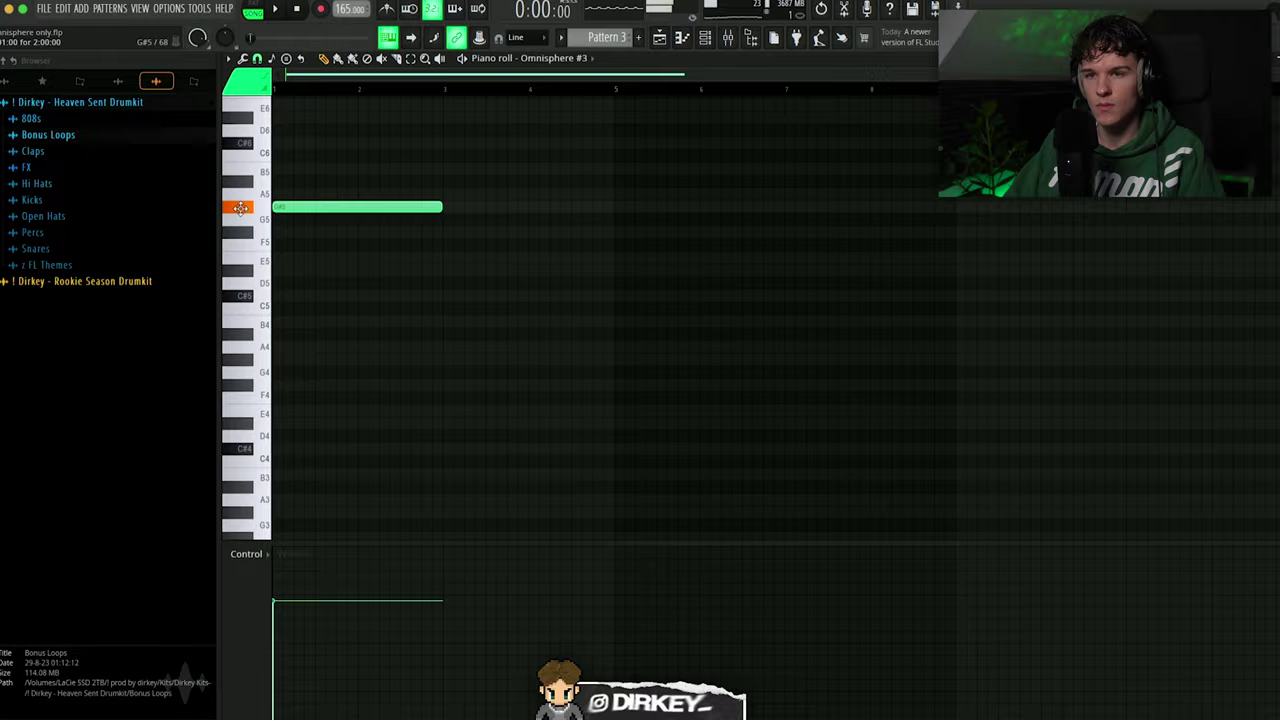
Extend the G#5 note into a four-note G#, G#, A, G# pattern
key(ctrl+b)
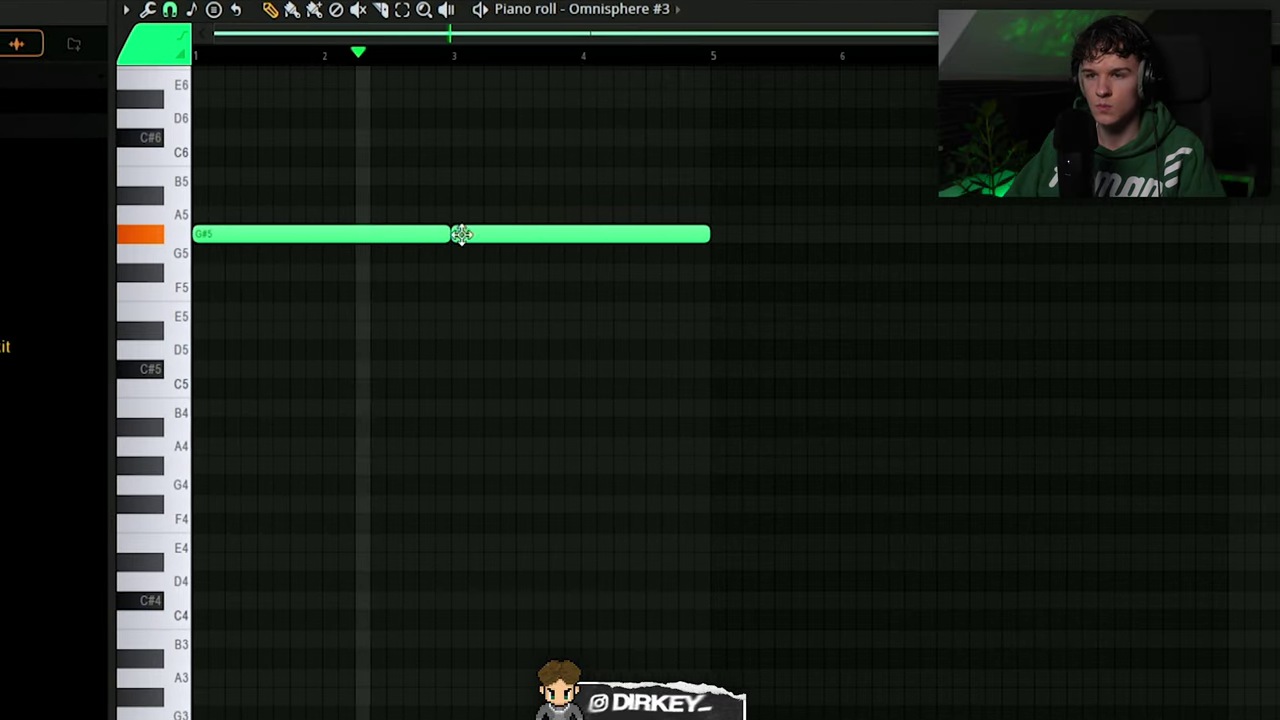
key(ctrl+b)
click(660, 217)
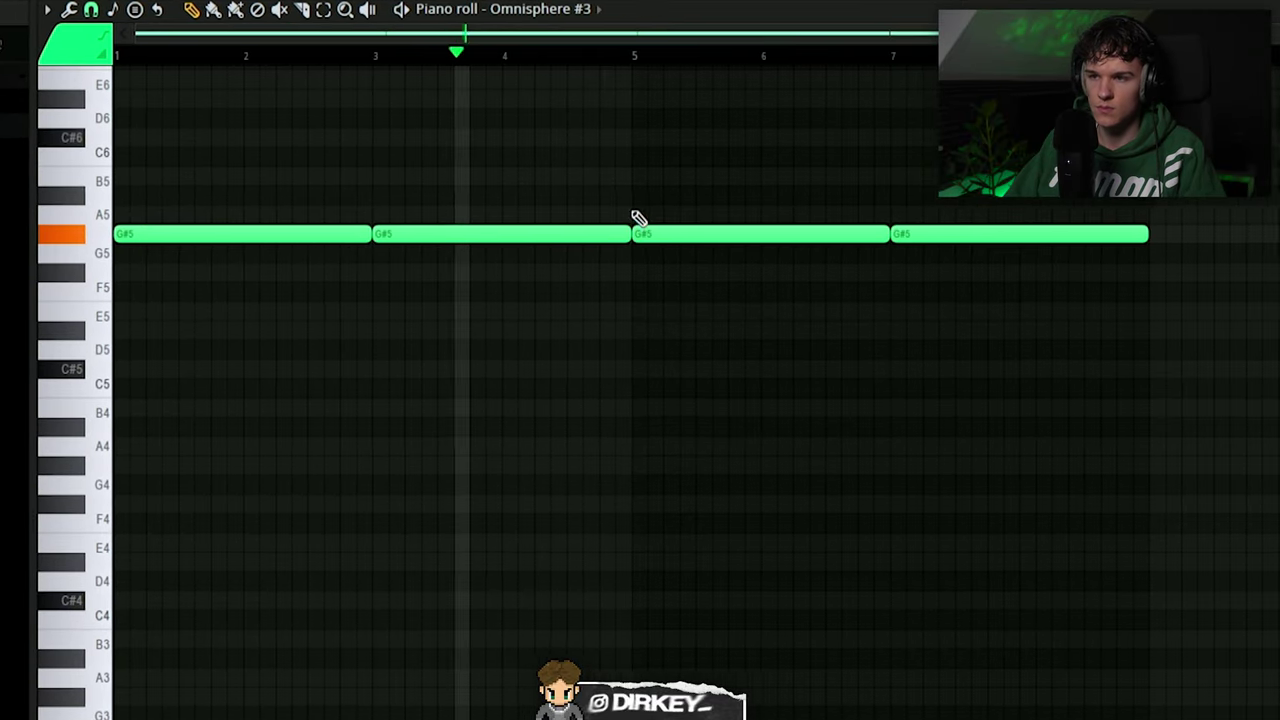
drag(711, 206, 1200, 286)
key(Up)
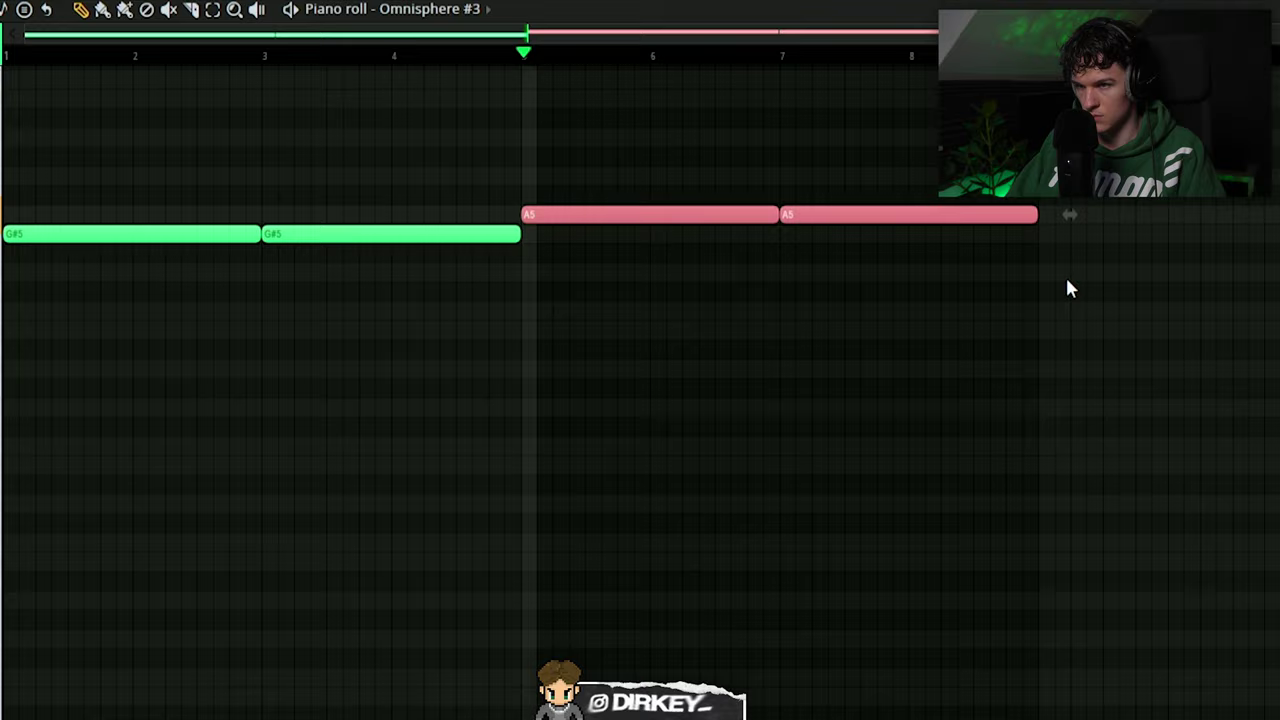
click(990, 289)
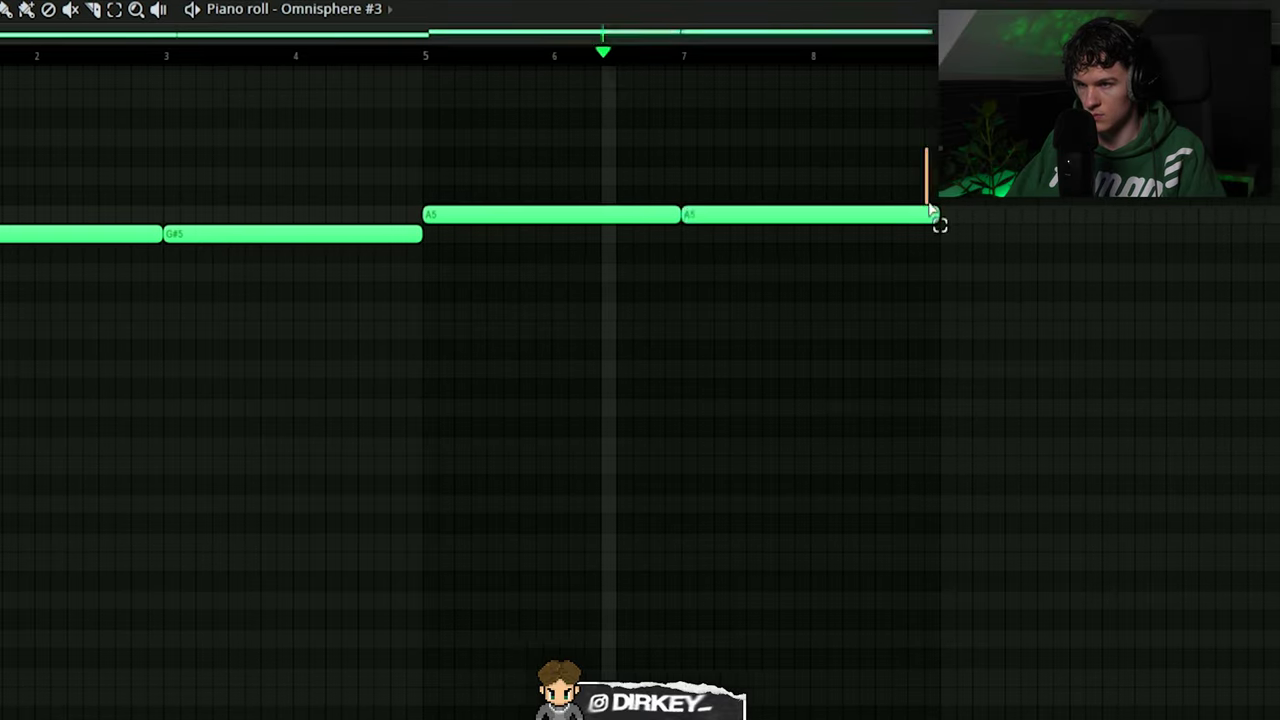
ctrl+click(950, 216)
key(Down)
click(895, 200)
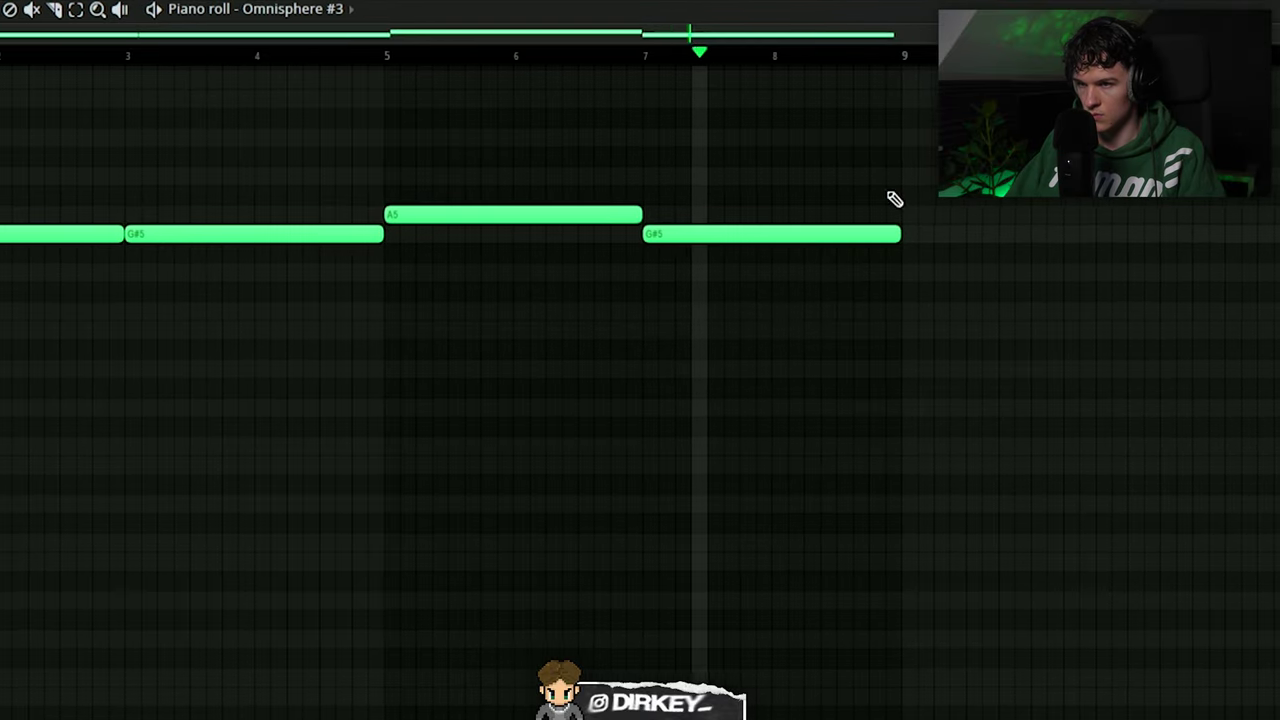
Layer a copy of all notes an octave lower, then transpose the rows down and audition
key(ctrl+a)
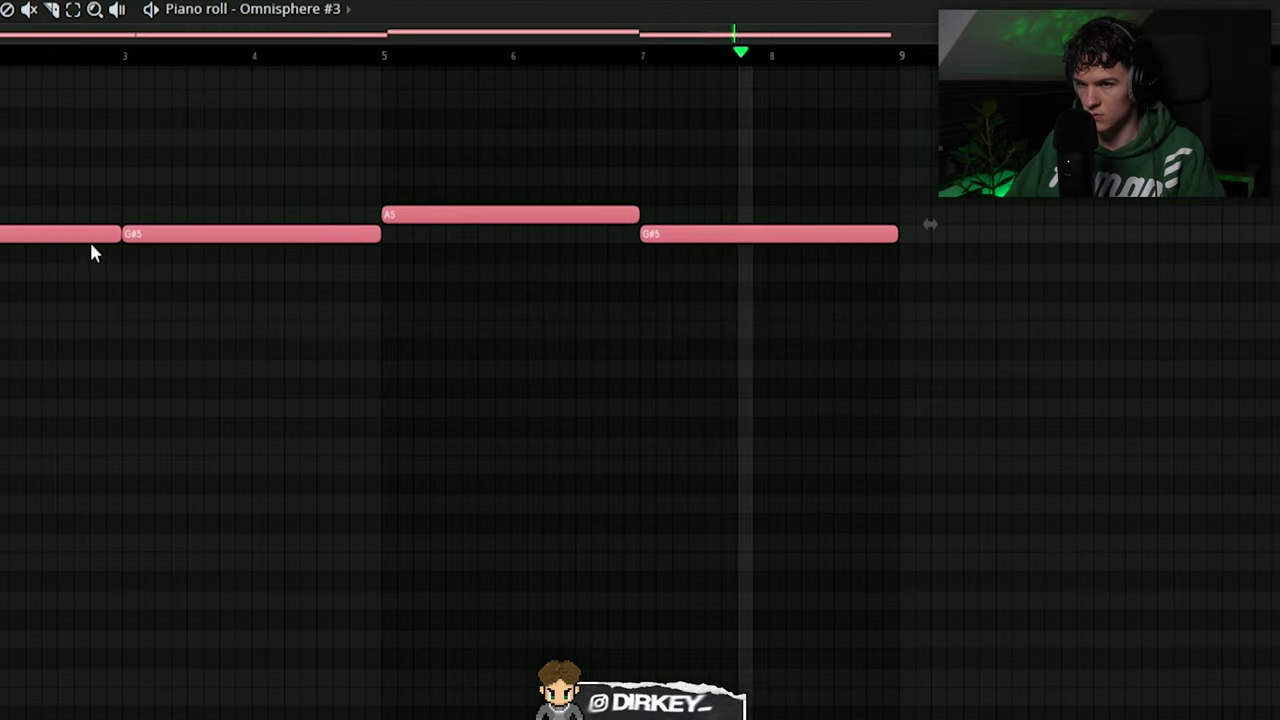
key(ctrl+c)
key(ctrl+v)
key(ctrl+Down)
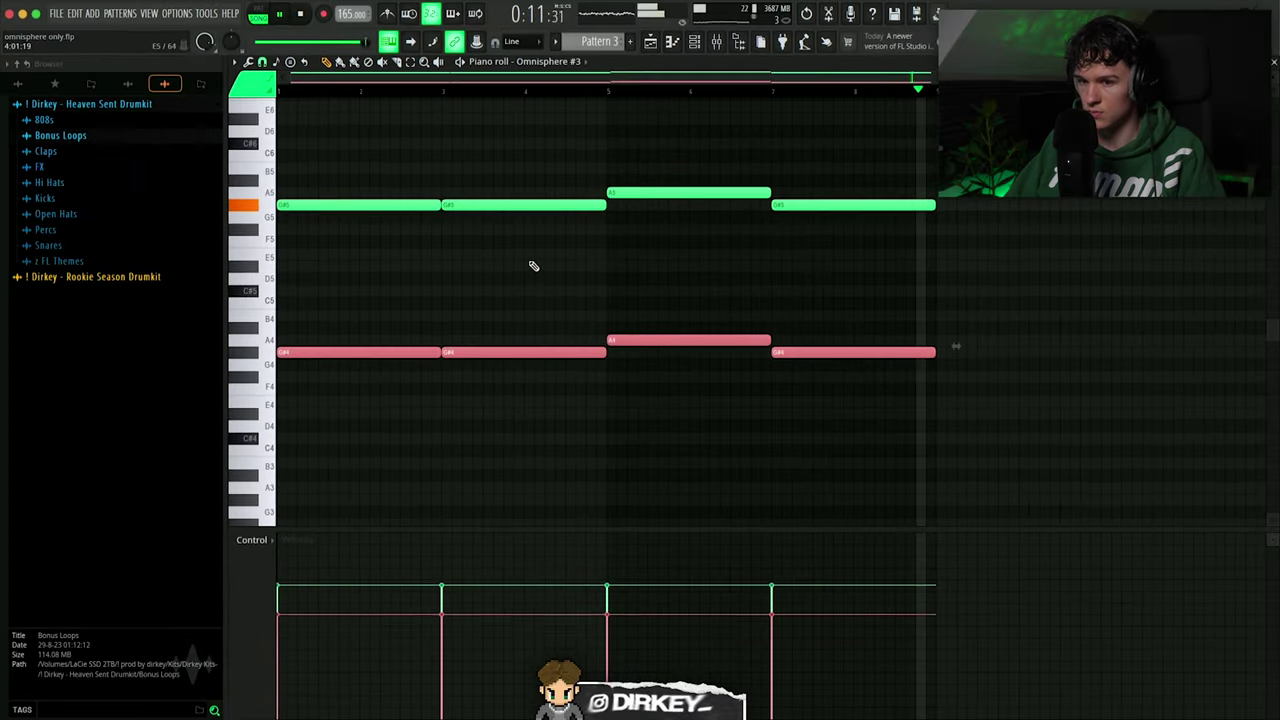
key(space)
click(533, 266)
scroll(733, 270, up, 3)
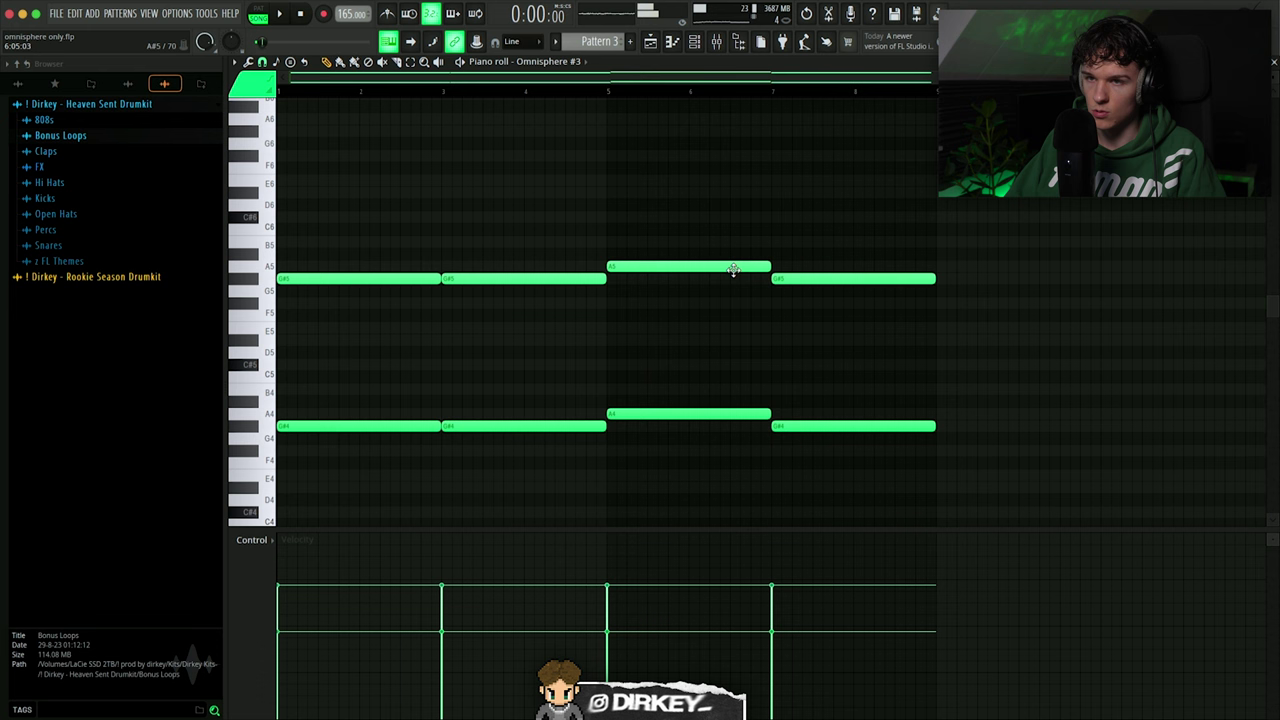
drag(405, 258, 1007, 323)
key(F6)
drag(364, 360, 818, 490)
key(ctrl+Down)
scroll(830, 438, down, 3)
key(space)
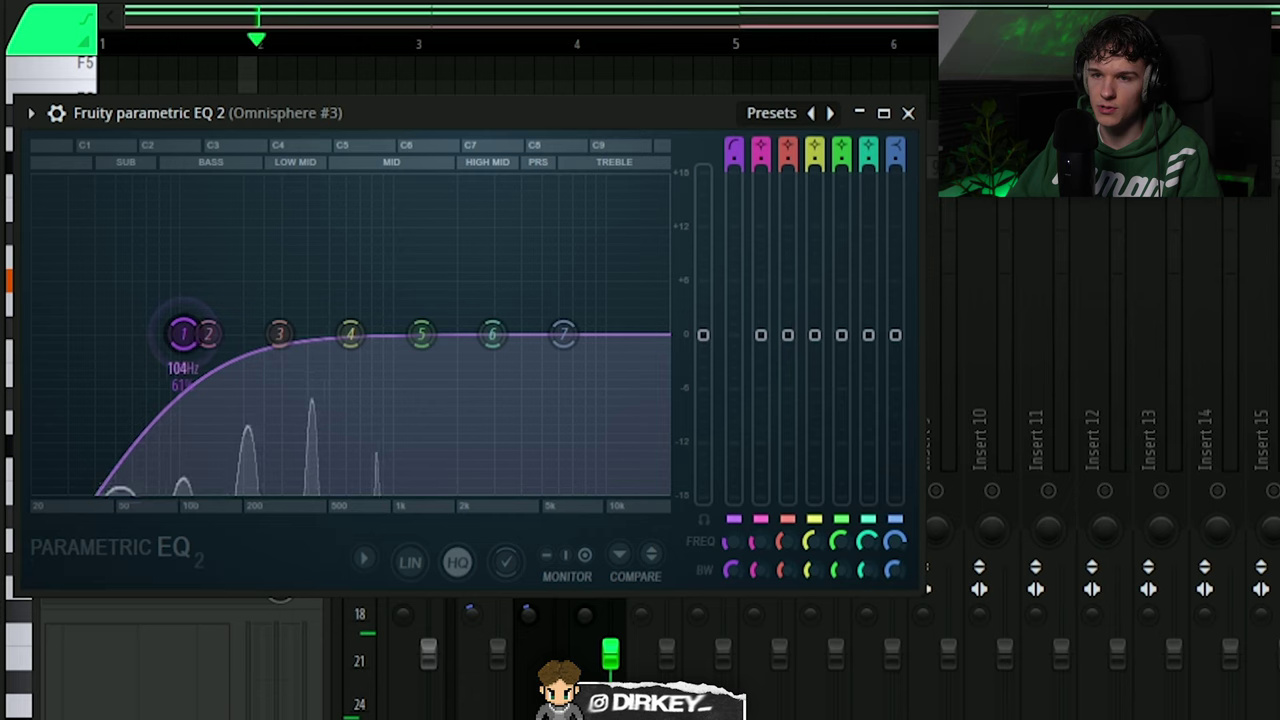
Boost Omnisphere #3's EQ band 6 around 3 kHz and move band 4 to about 249 Hz
drag(491, 334, 524, 320)
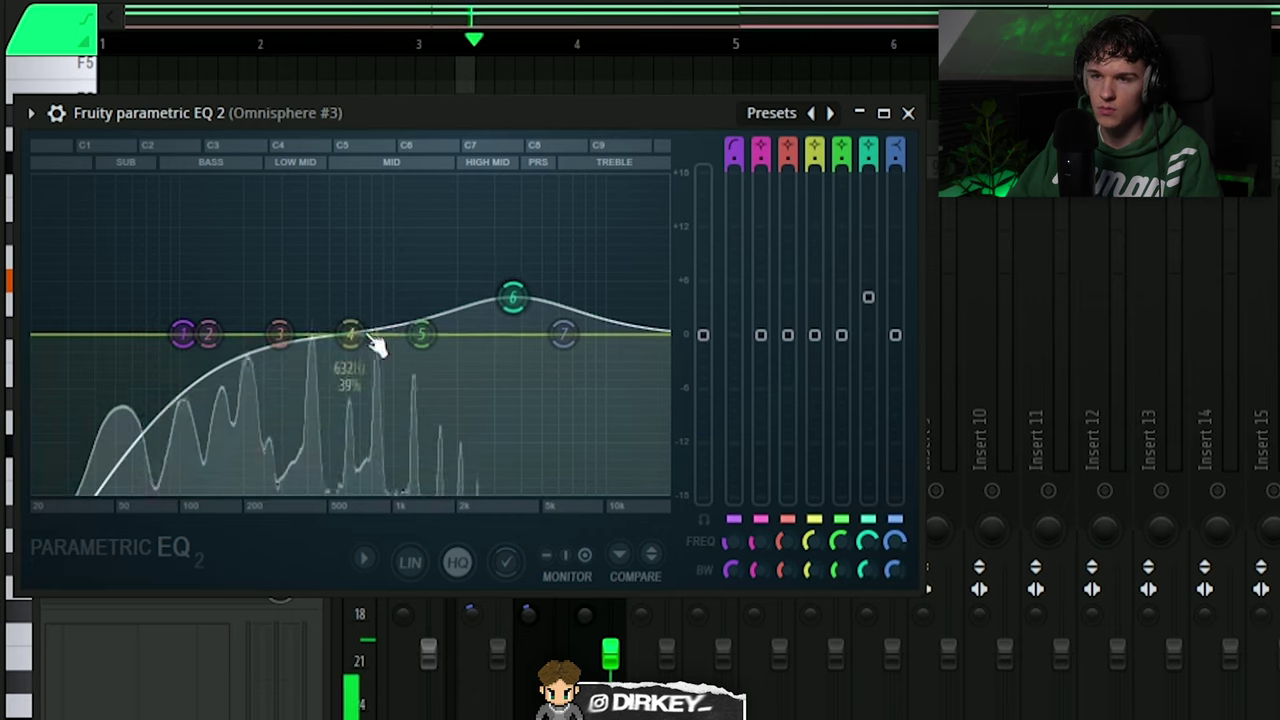
drag(350, 333, 278, 318)
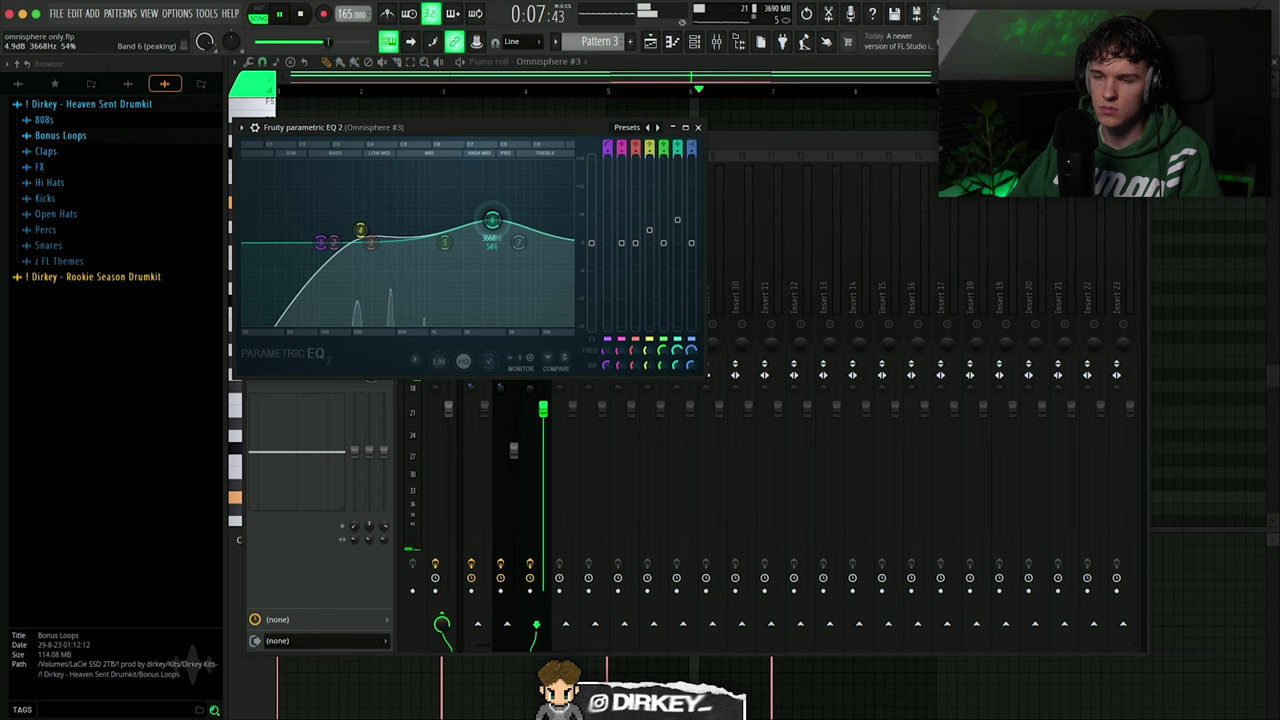
key(Escape)
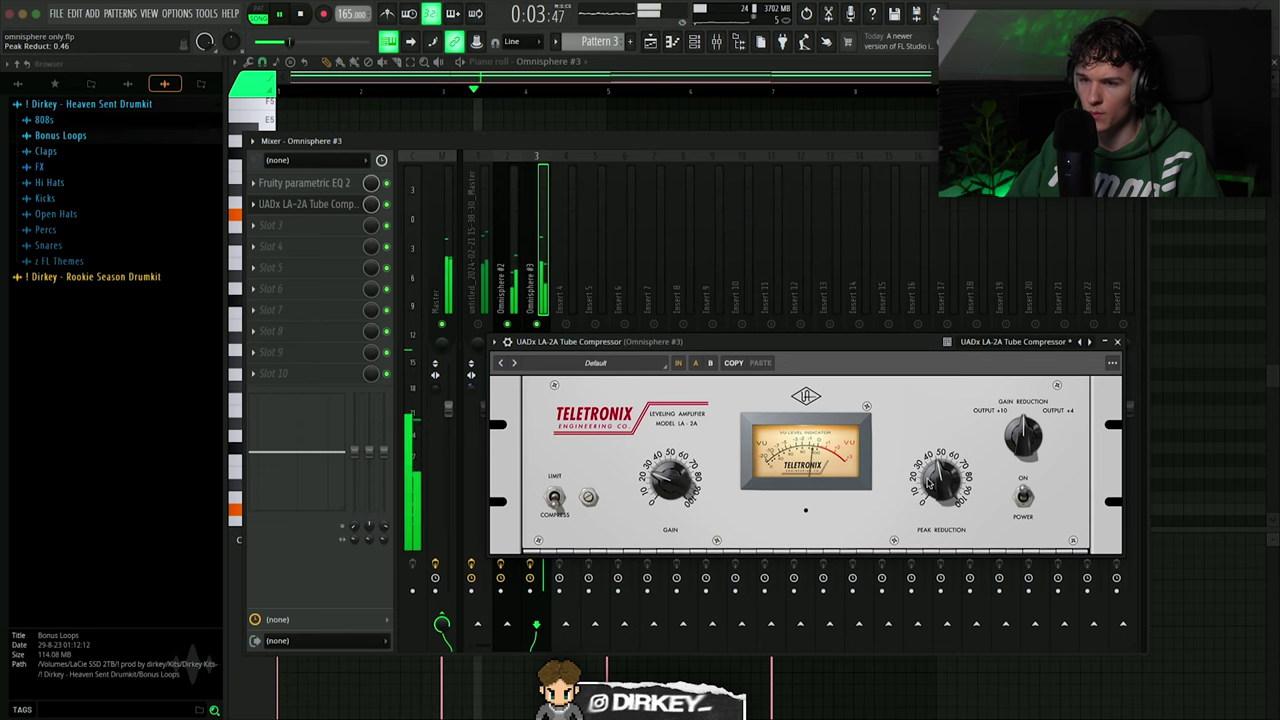
click(1117, 342)
Load Magma Lil Tube Stereo into slot 3 and set ValhallaVintageVerb mix to about 26%
key(space)
click(310, 227)
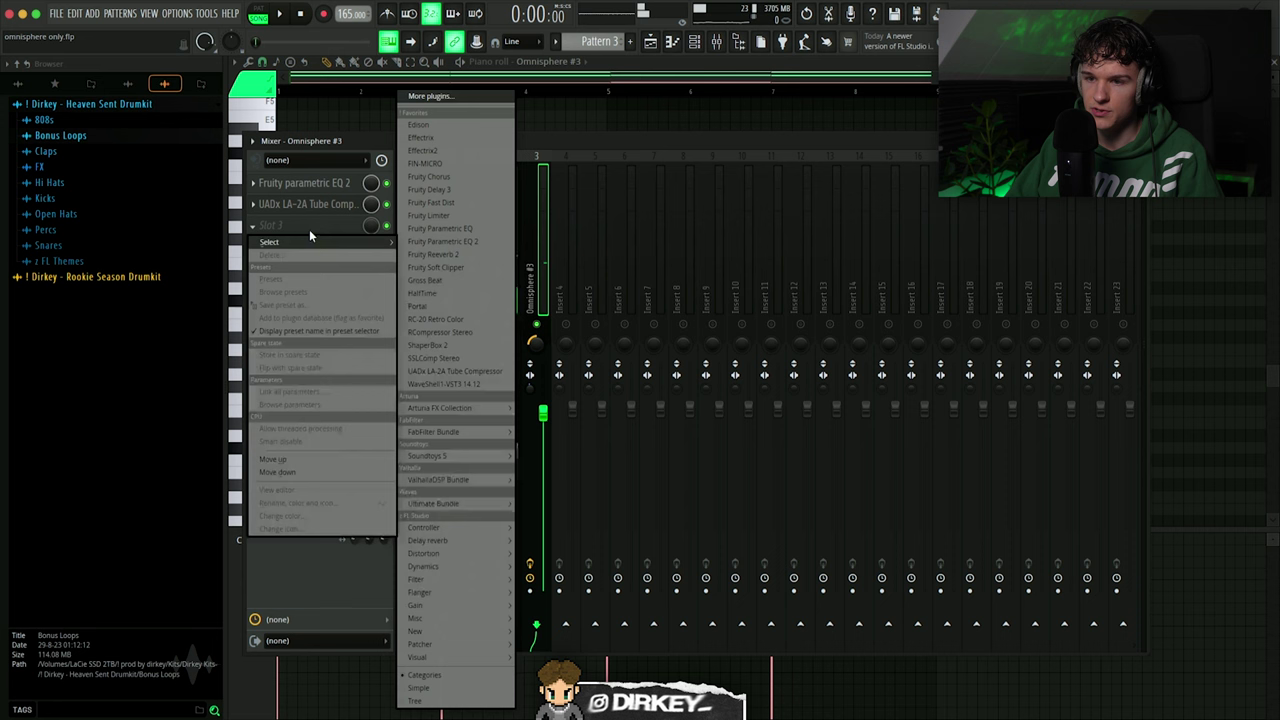
mouse_move(465, 503)
click(570, 566)
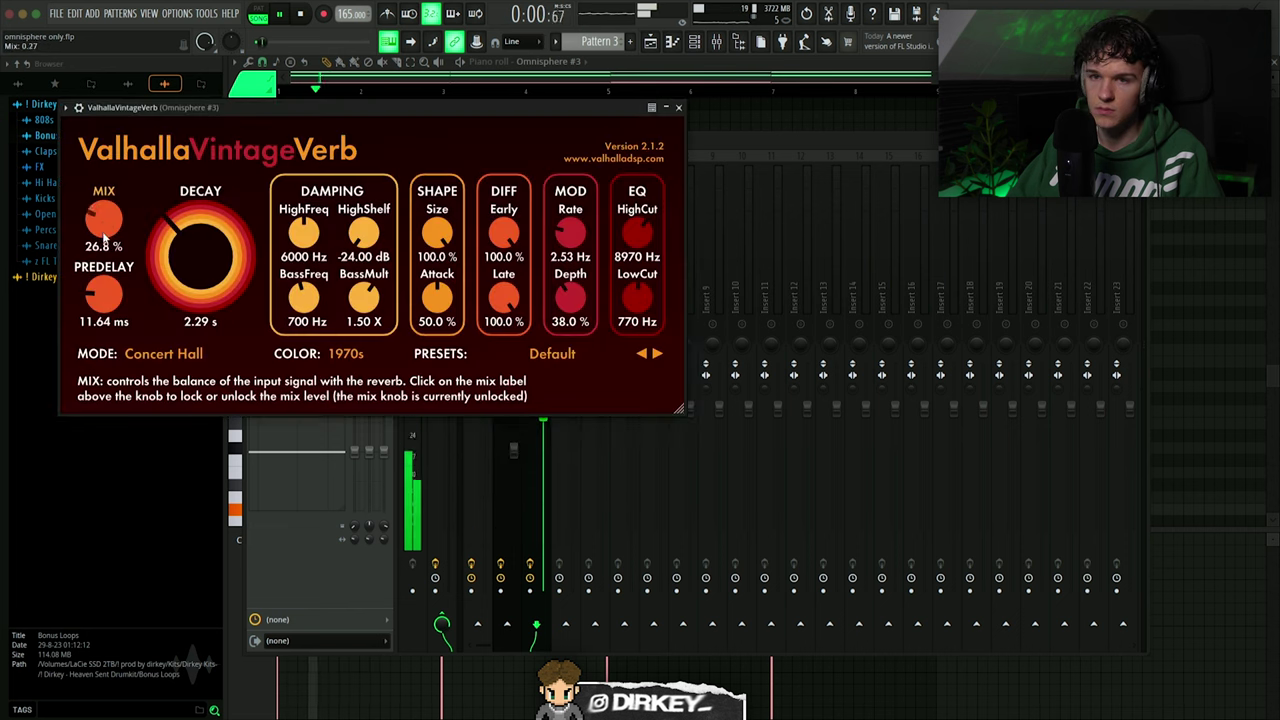
key(Escape)
click(313, 249)
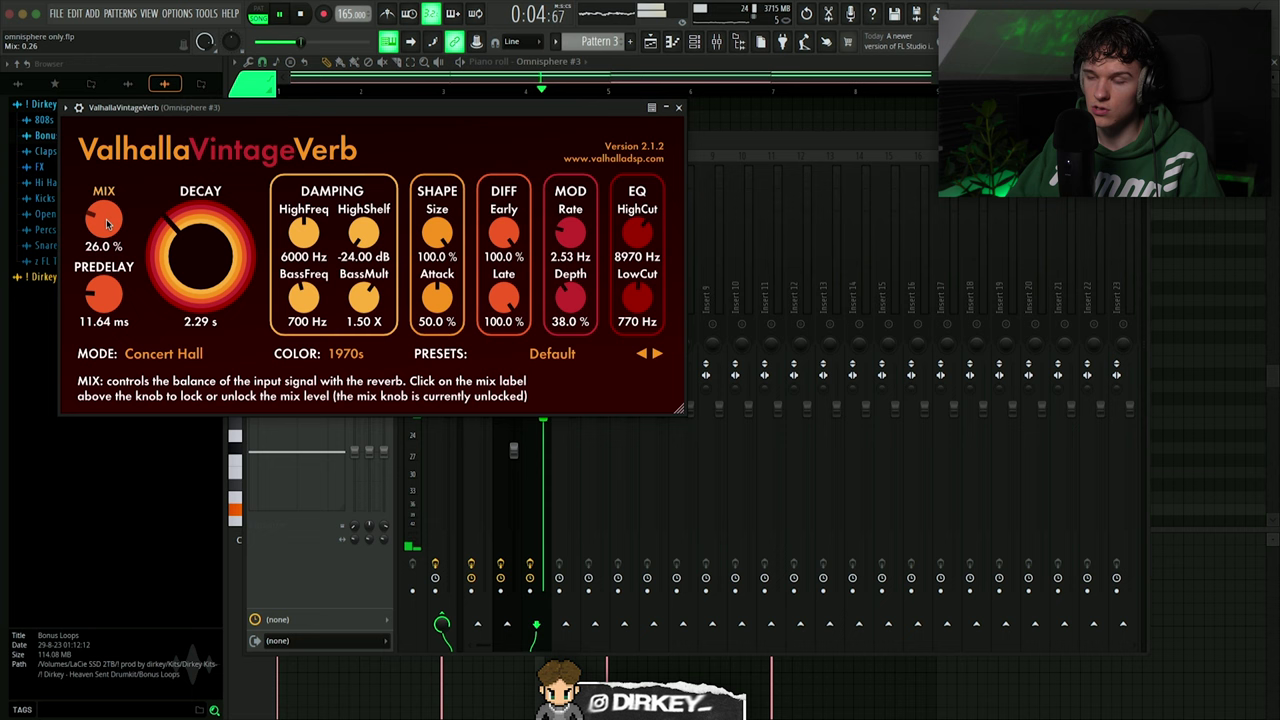
key(Escape)
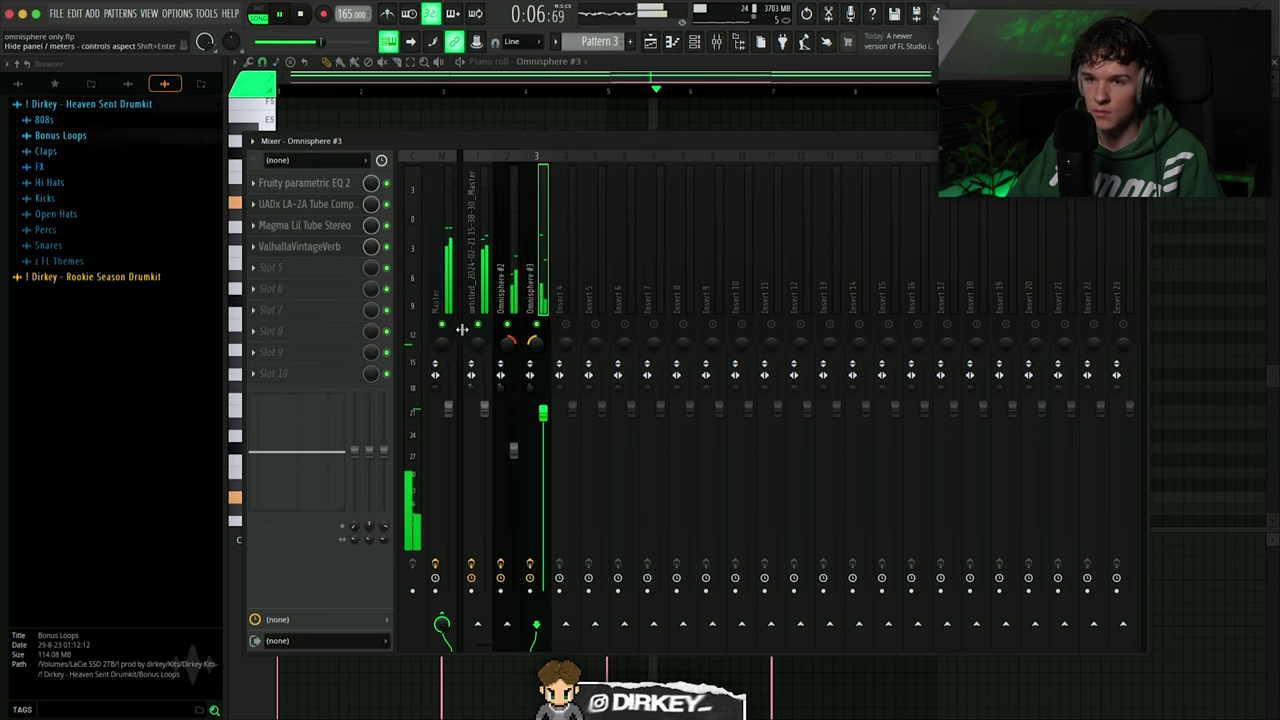
click(308, 208)
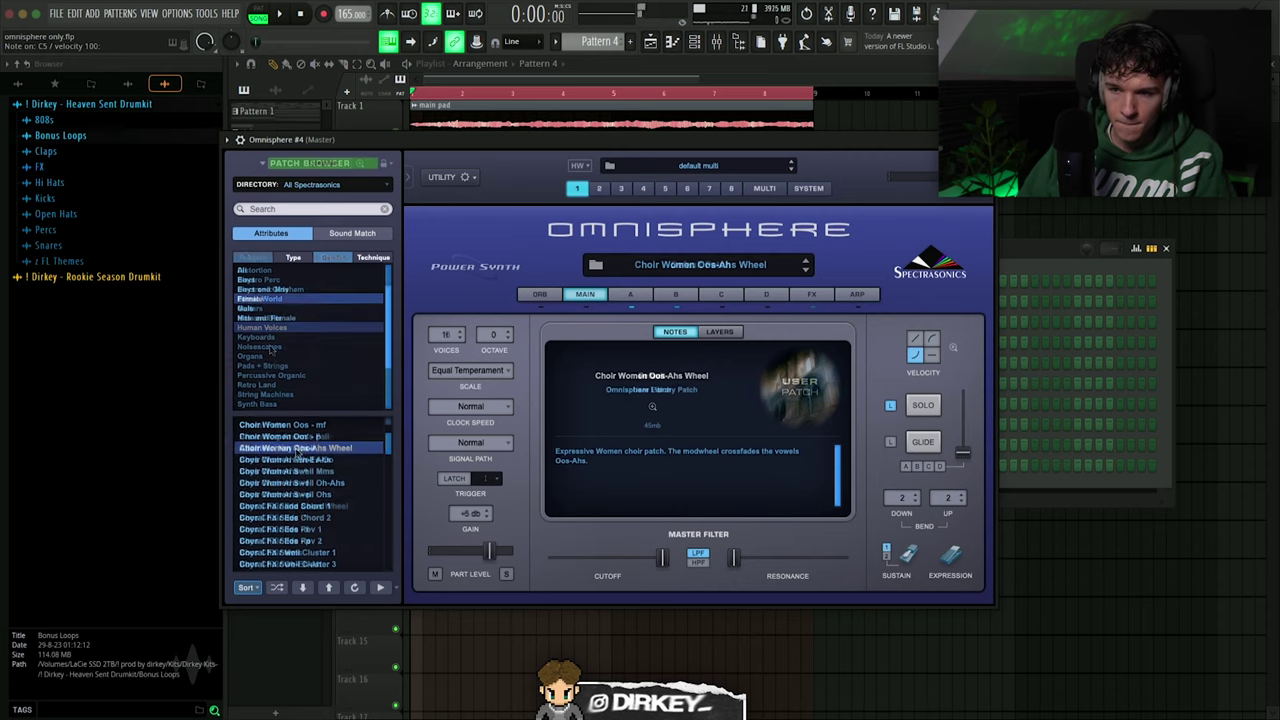
Audition Choral FX and Classical Soprano patches, settling on Classical Soprano Ohs
click(296, 508)
click(294, 484)
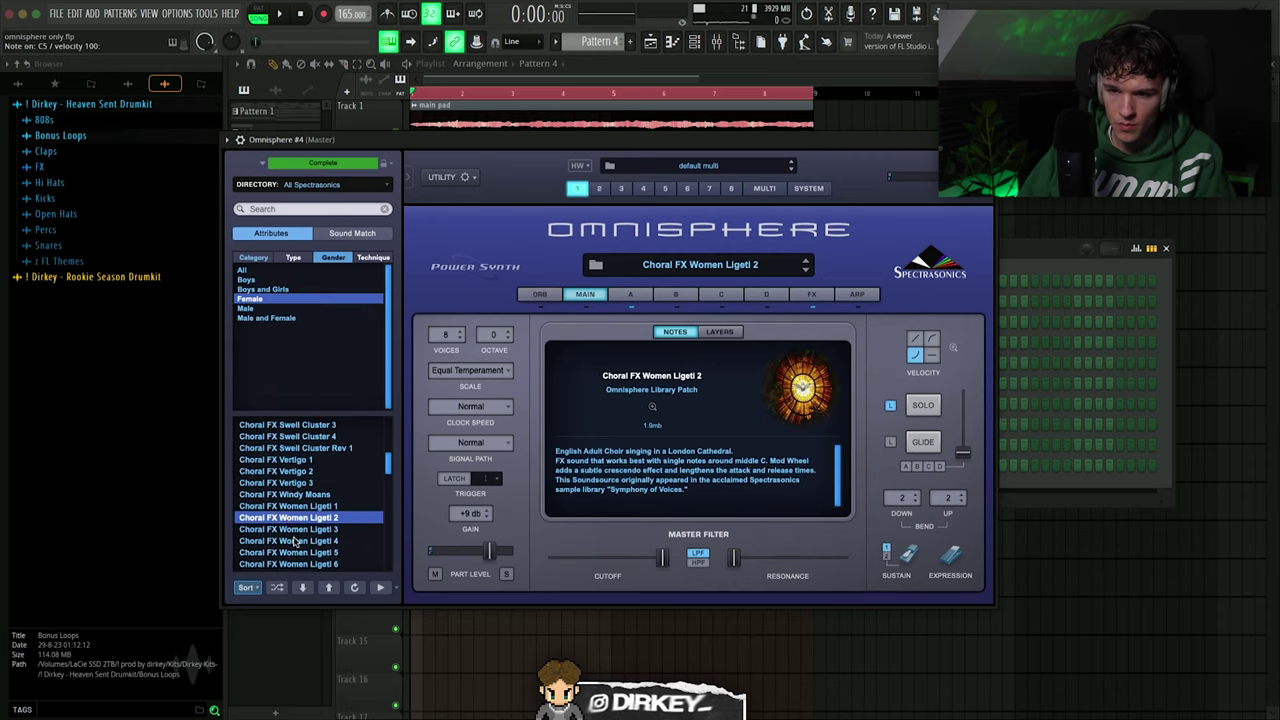
scroll(295, 541, down, 6)
click(290, 506)
click(318, 482)
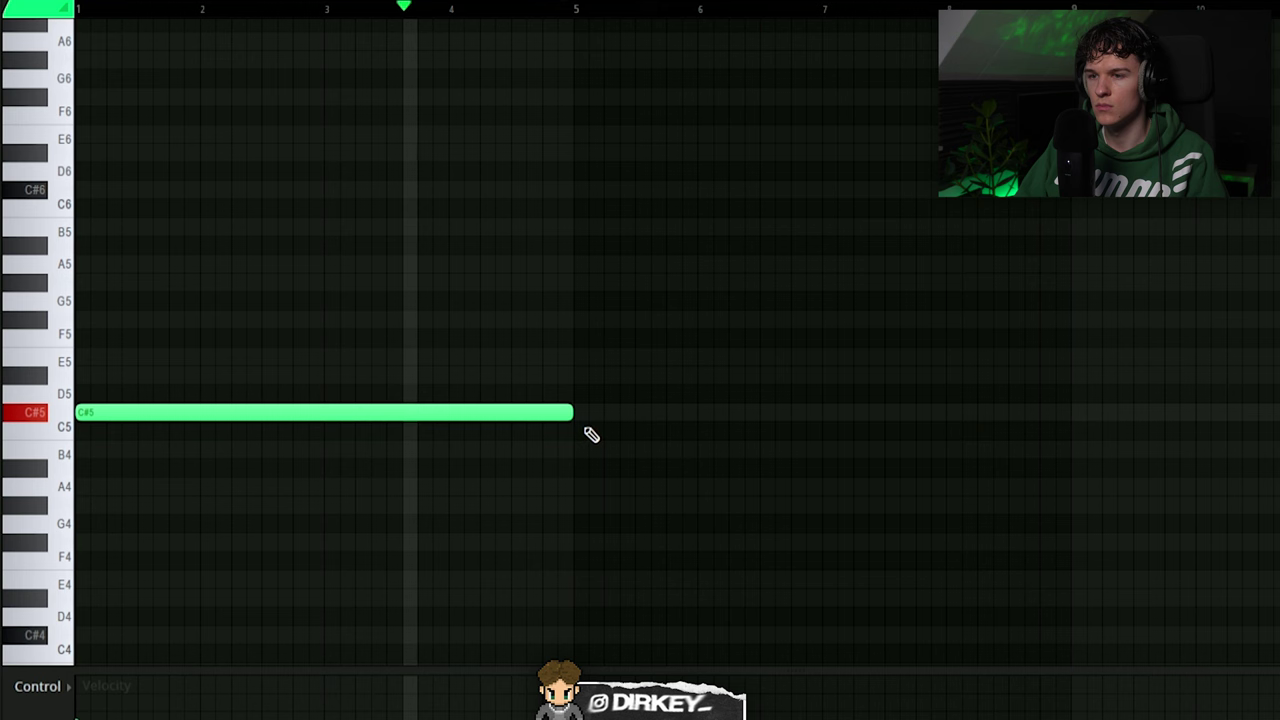
Add a G#5 note to the vocal melody and remove a stray C#6 note
click(587, 287)
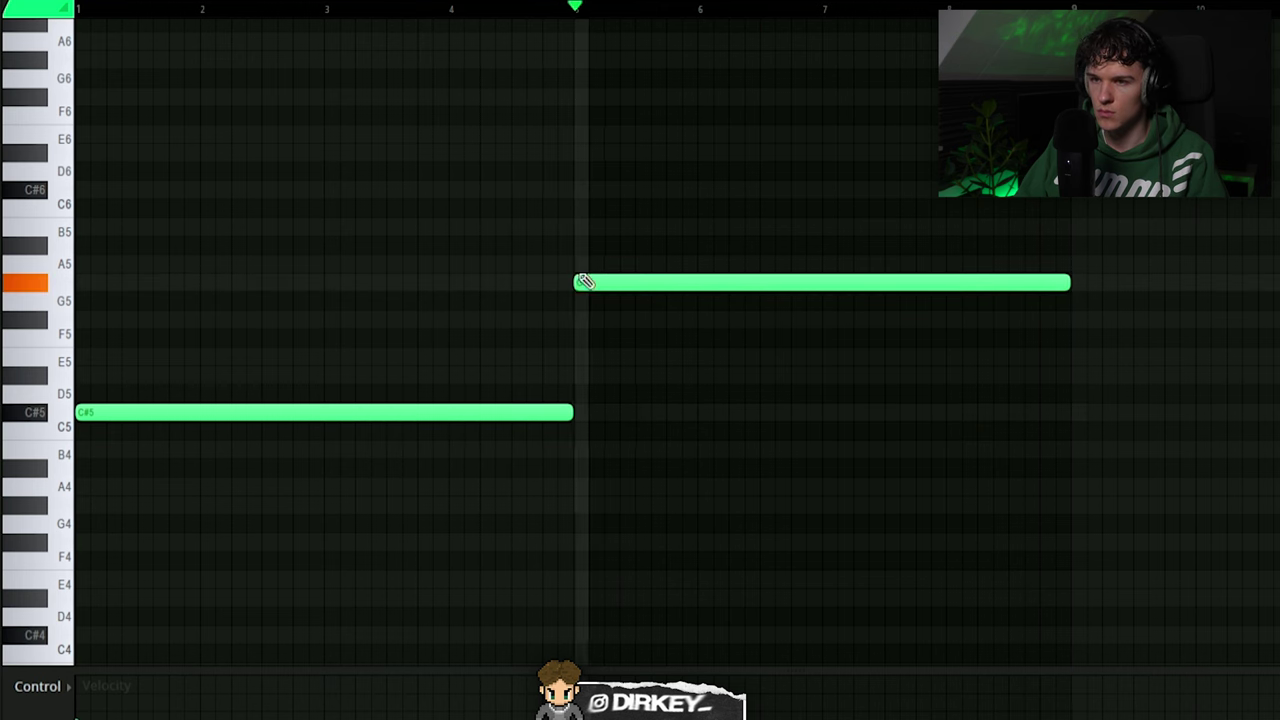
click(417, 196)
right_click(417, 198)
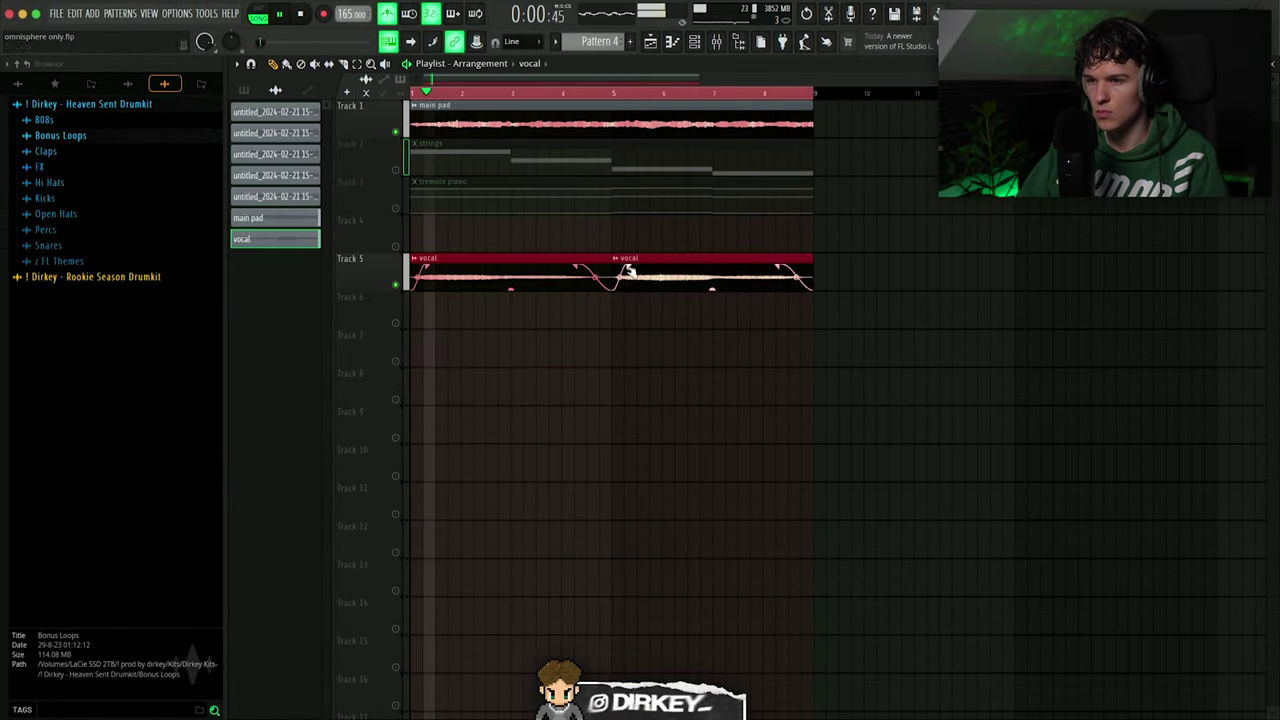
Narrow the vocal EQ into a band-pass and add the UADx LA-2A compressor
double_click(681, 277)
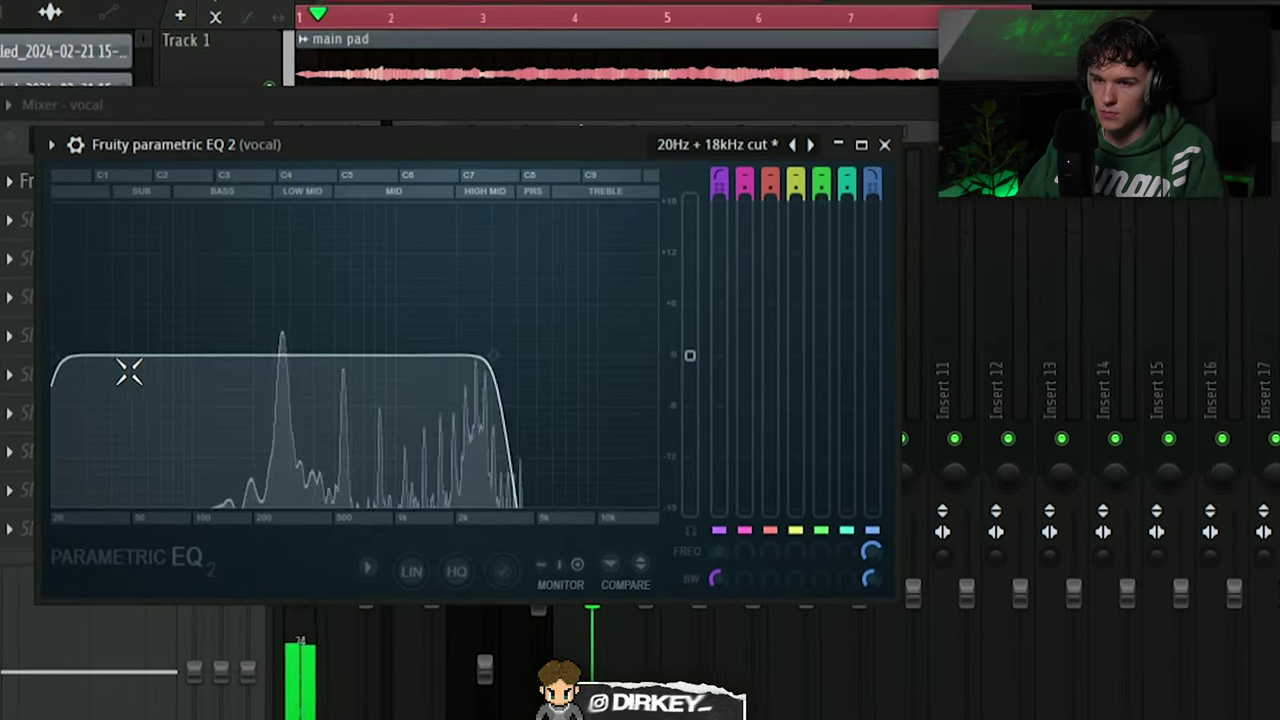
drag(270, 306, 430, 302)
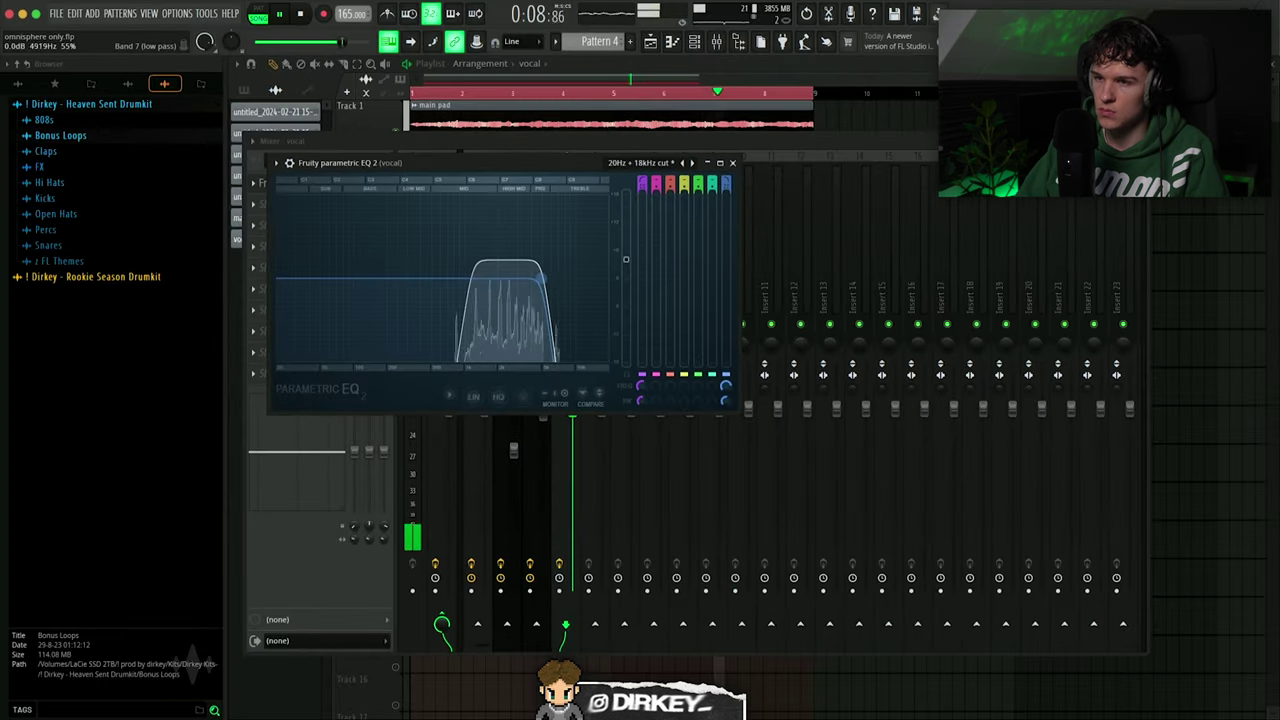
click(732, 162)
click(294, 205)
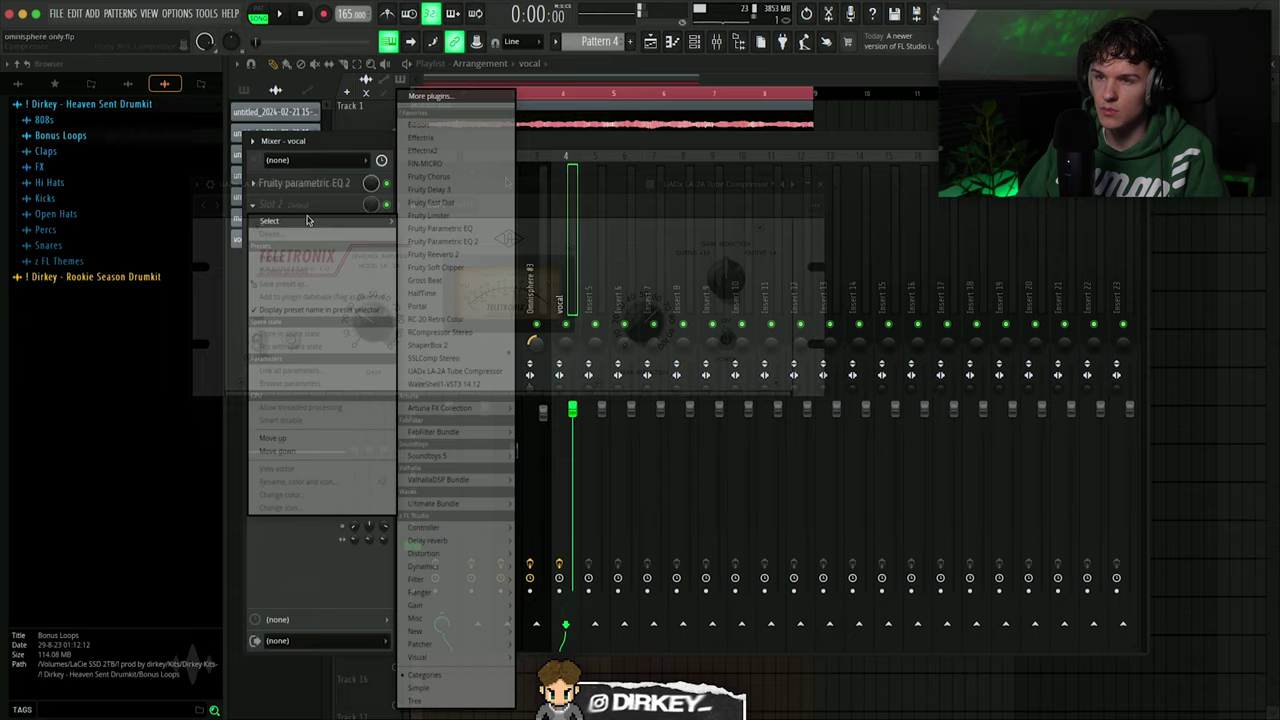
click(450, 620)
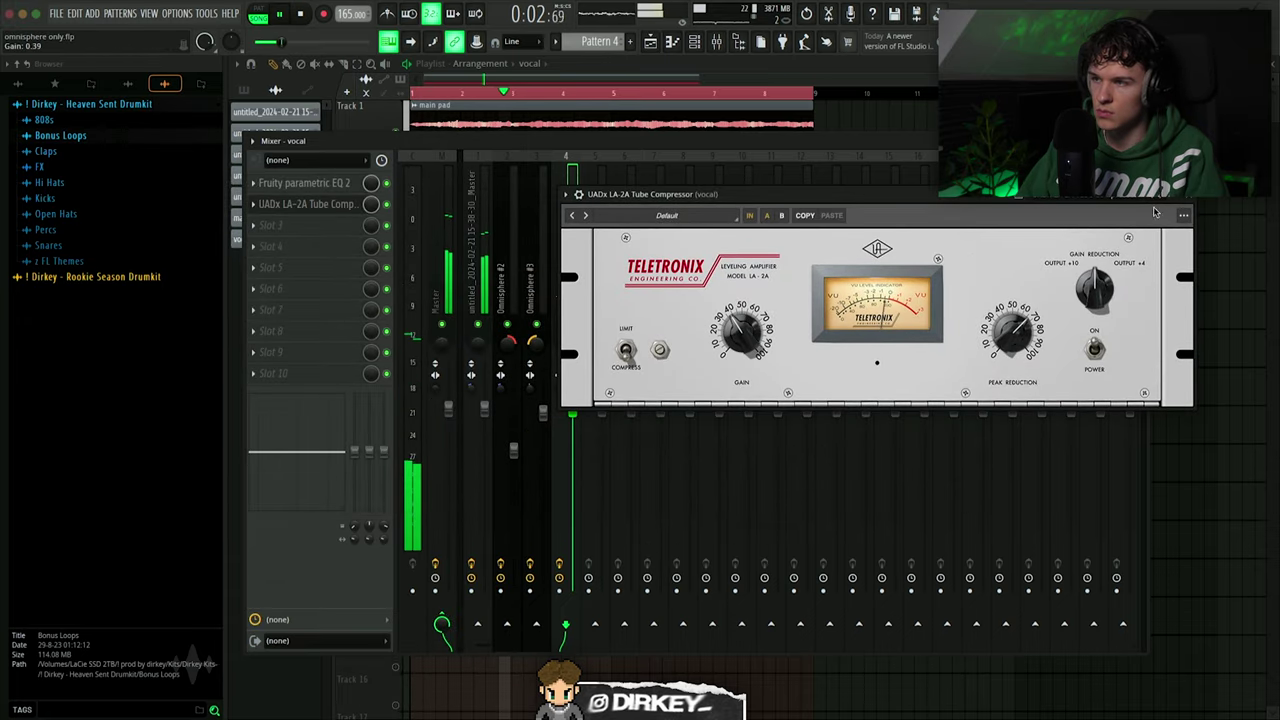
click(1196, 205)
Add ShaperBox 2 with the Pan shaper and lower the reverb high cut to 4800 Hz
click(365, 226)
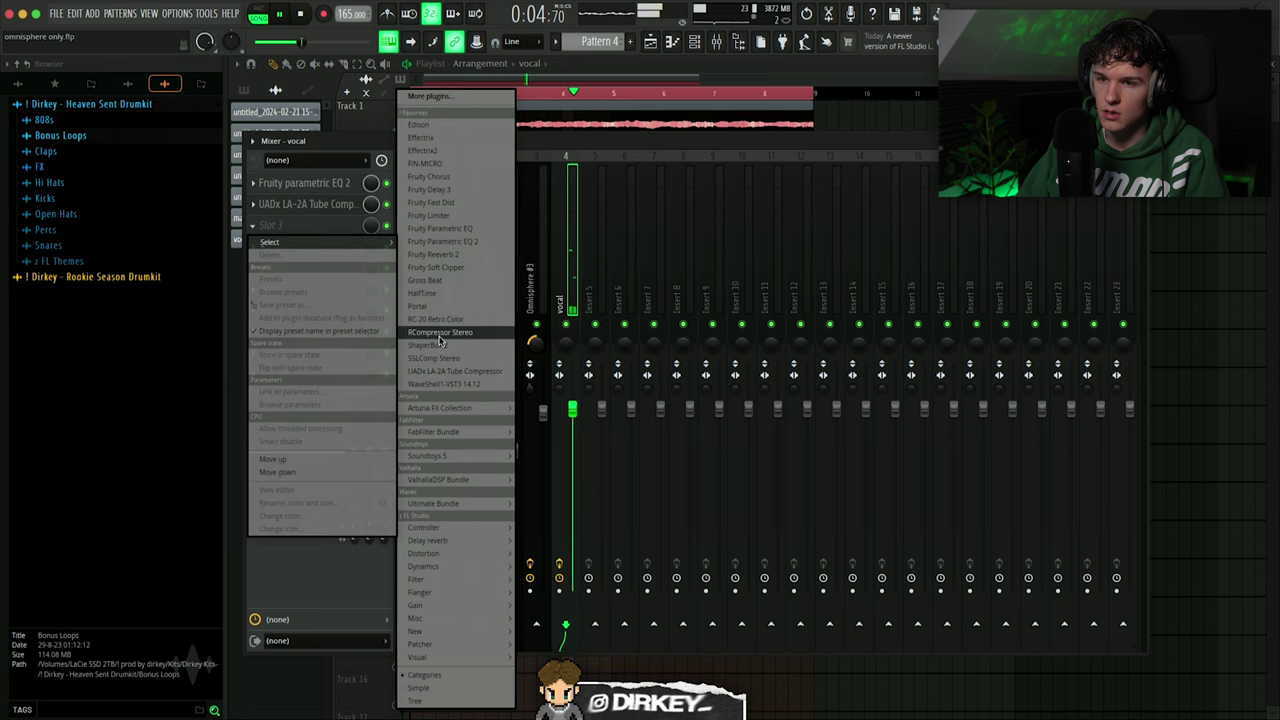
click(435, 347)
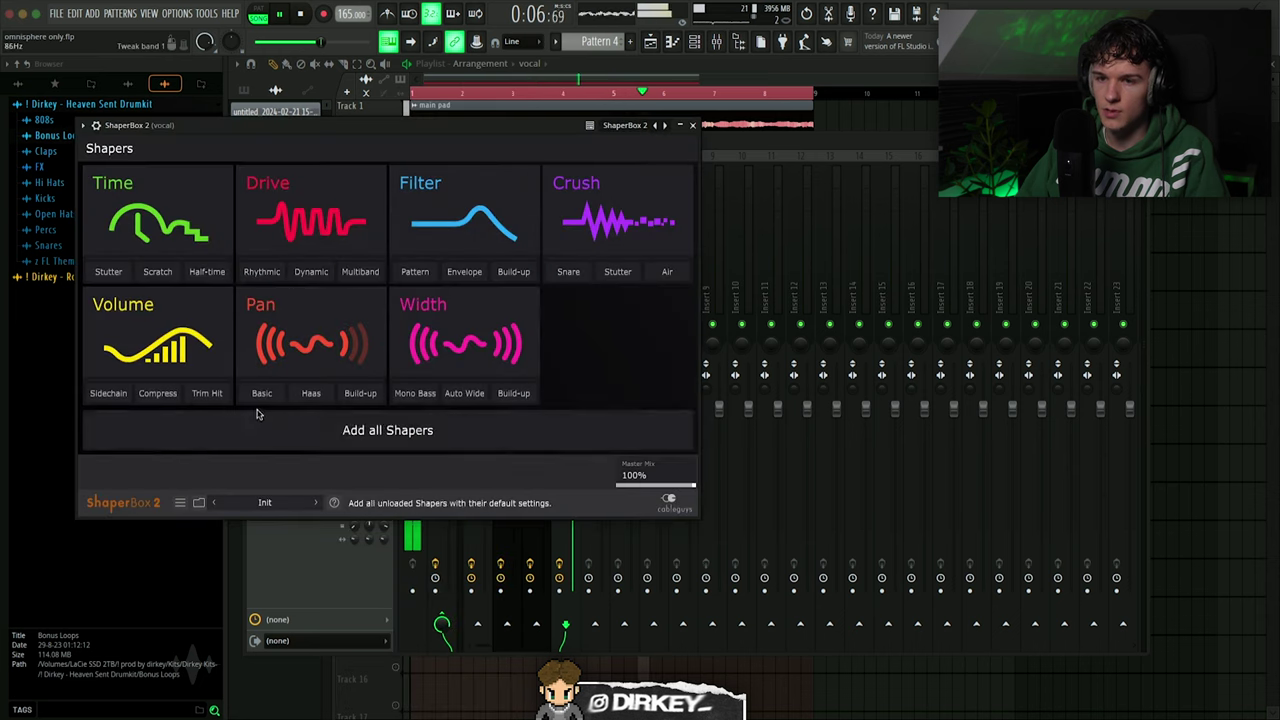
click(316, 374)
scroll(526, 204, up, 1)
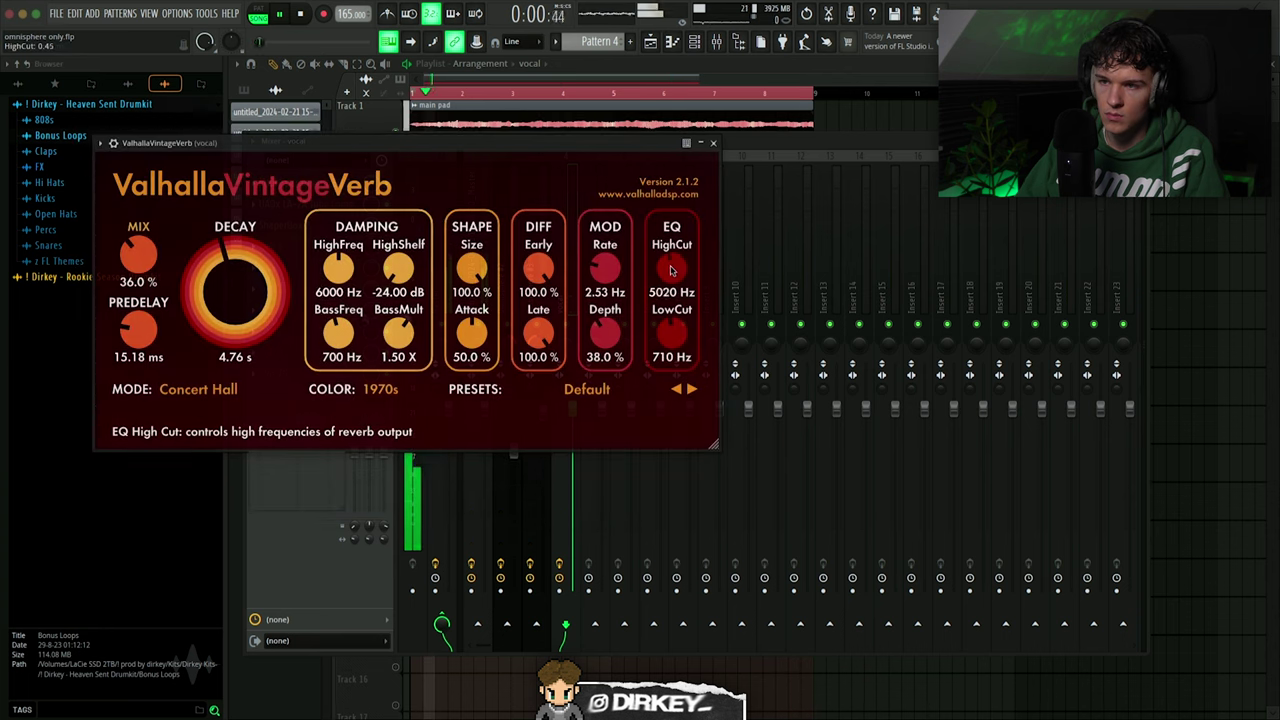
drag(674, 320, 674, 326)
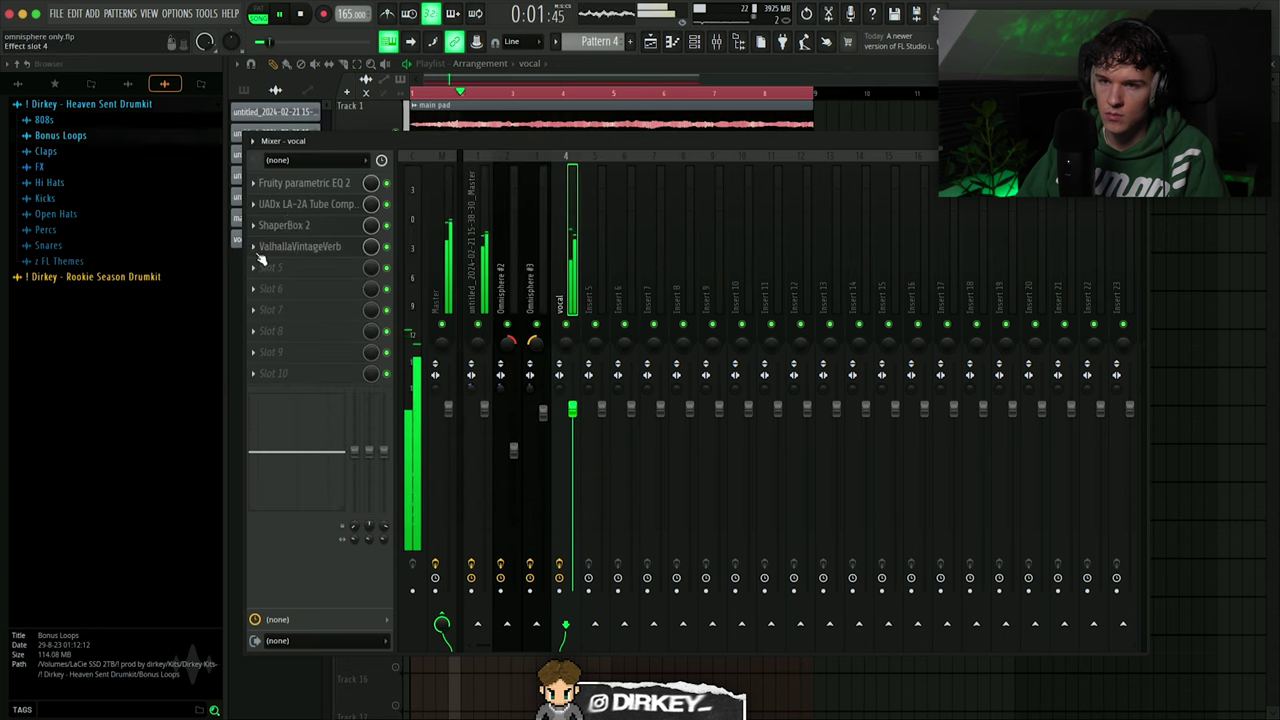
click(293, 204)
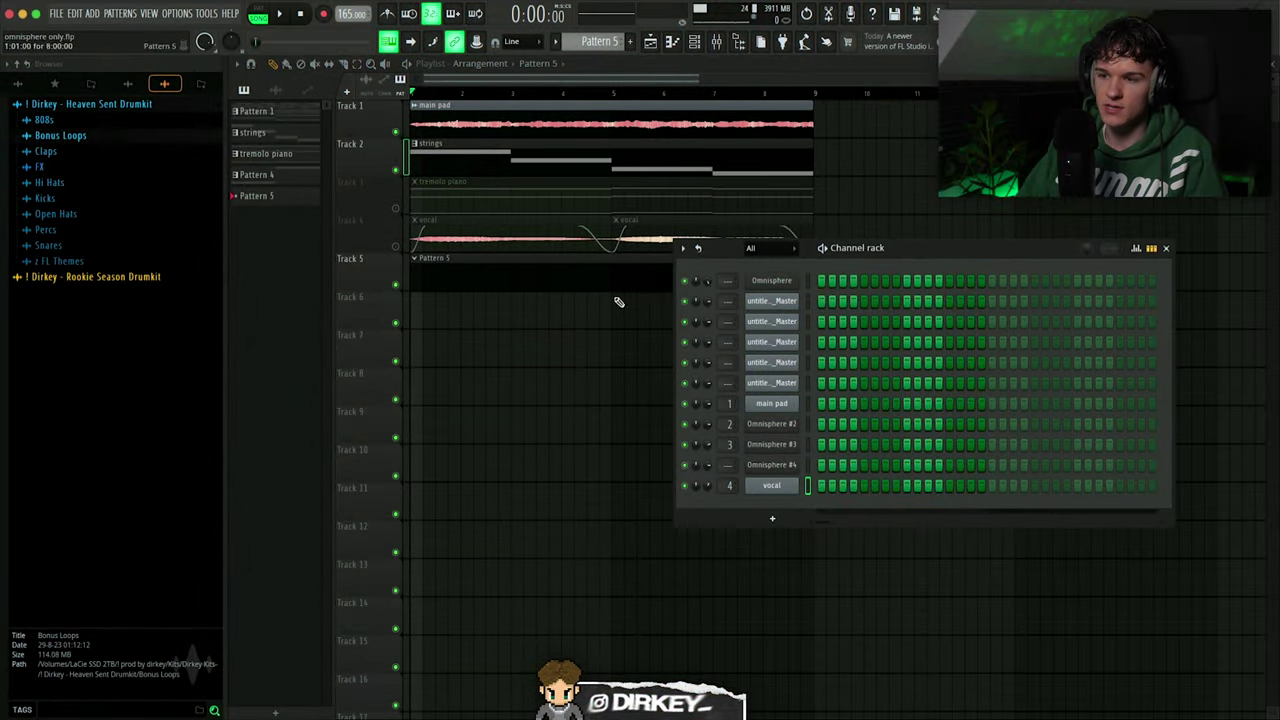
Add a new Omnisphere channel from the Channel rack and check its effects page
click(770, 522)
click(788, 486)
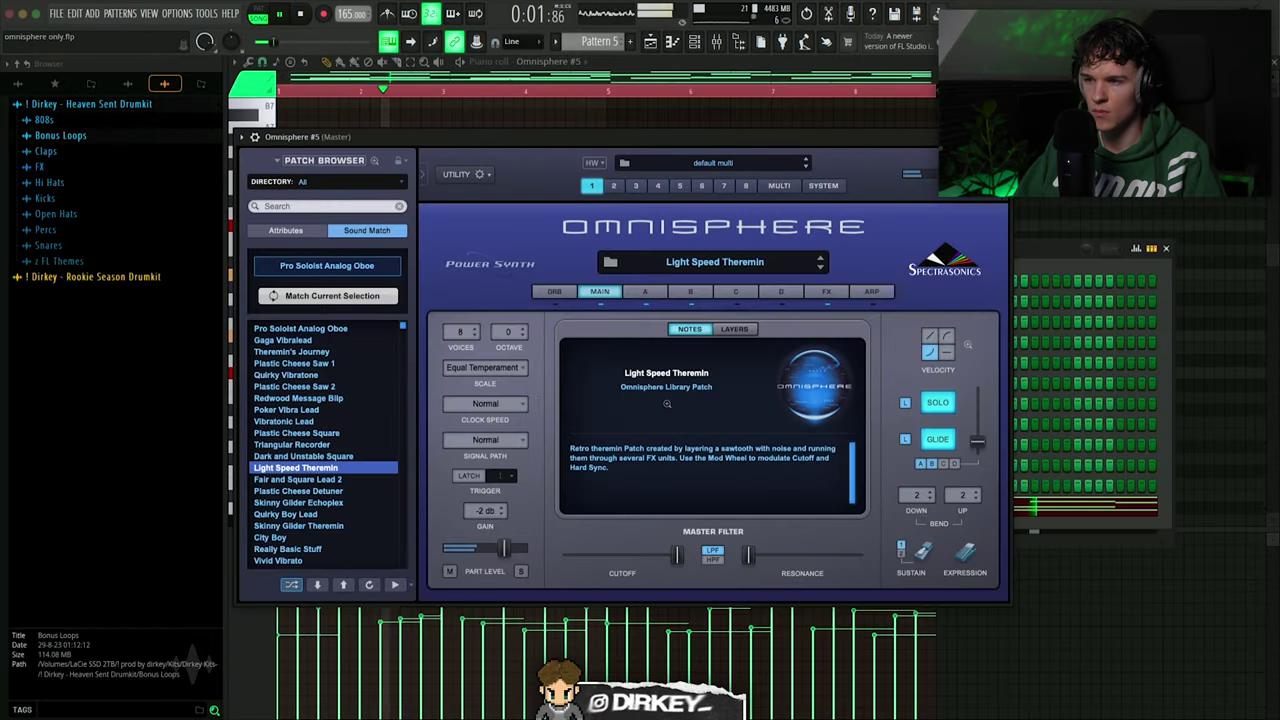
click(829, 294)
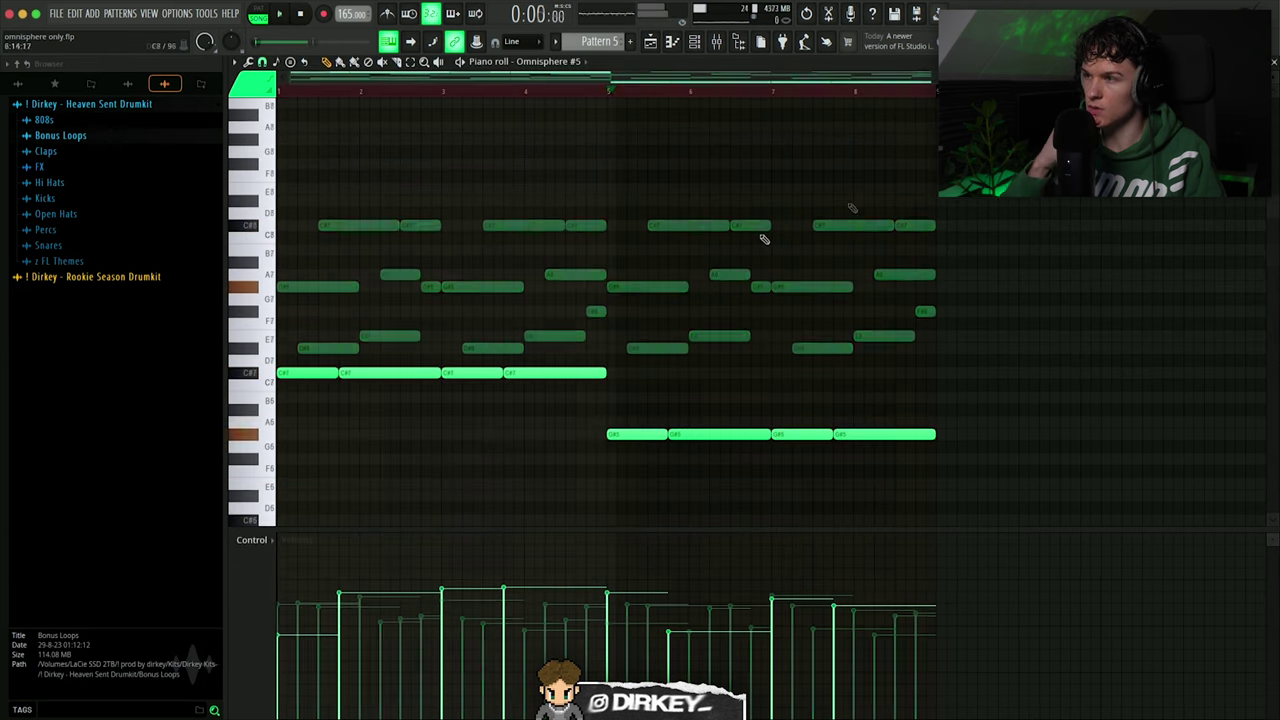
click(694, 41)
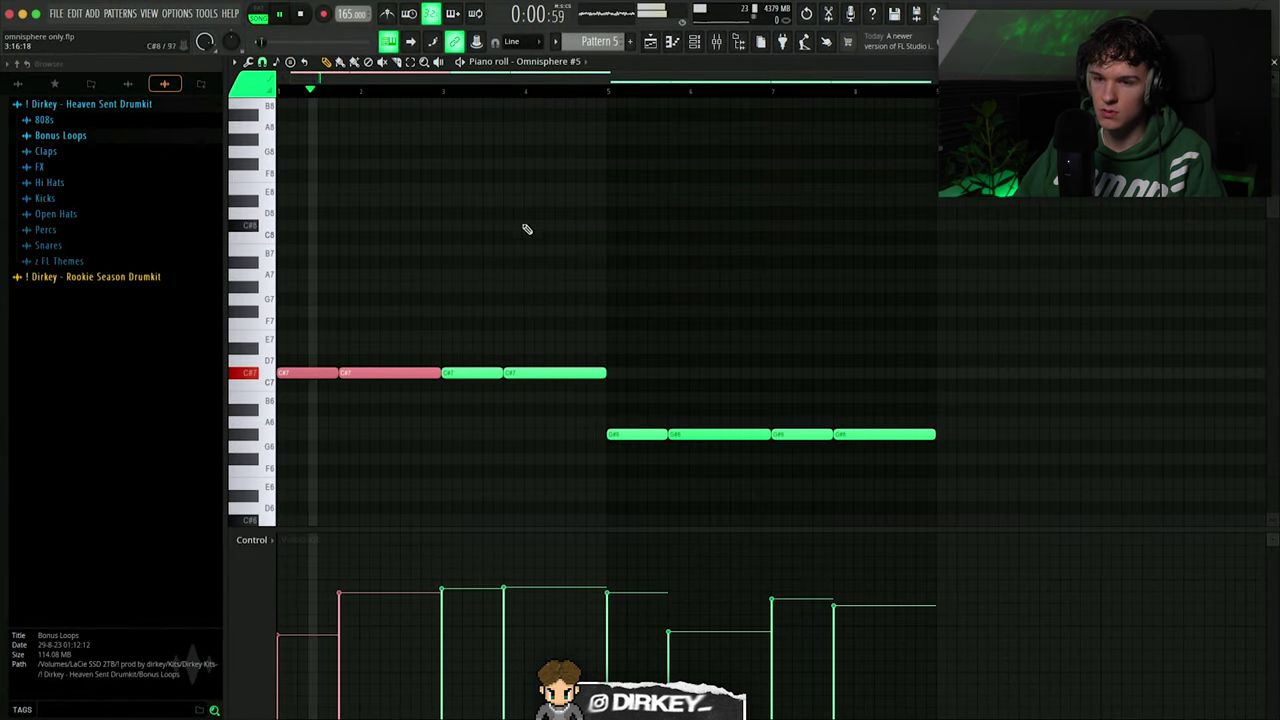
Repaint the theremin note velocities, then bring up Omnisphere #5's mixer insert 5
click(457, 457)
mouse_move(457, 597)
mouse_down()
mouse_move(642, 618)
mouse_move(675, 609)
mouse_up()
key(space)
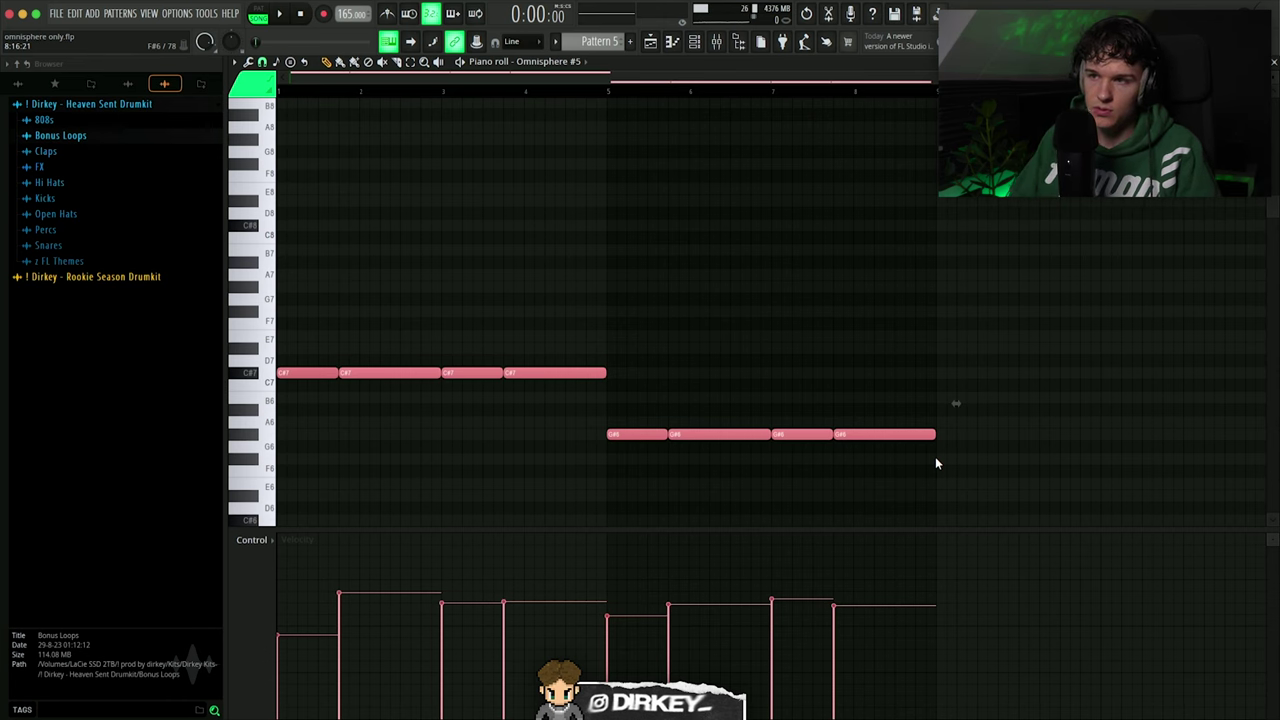
click(1273, 63)
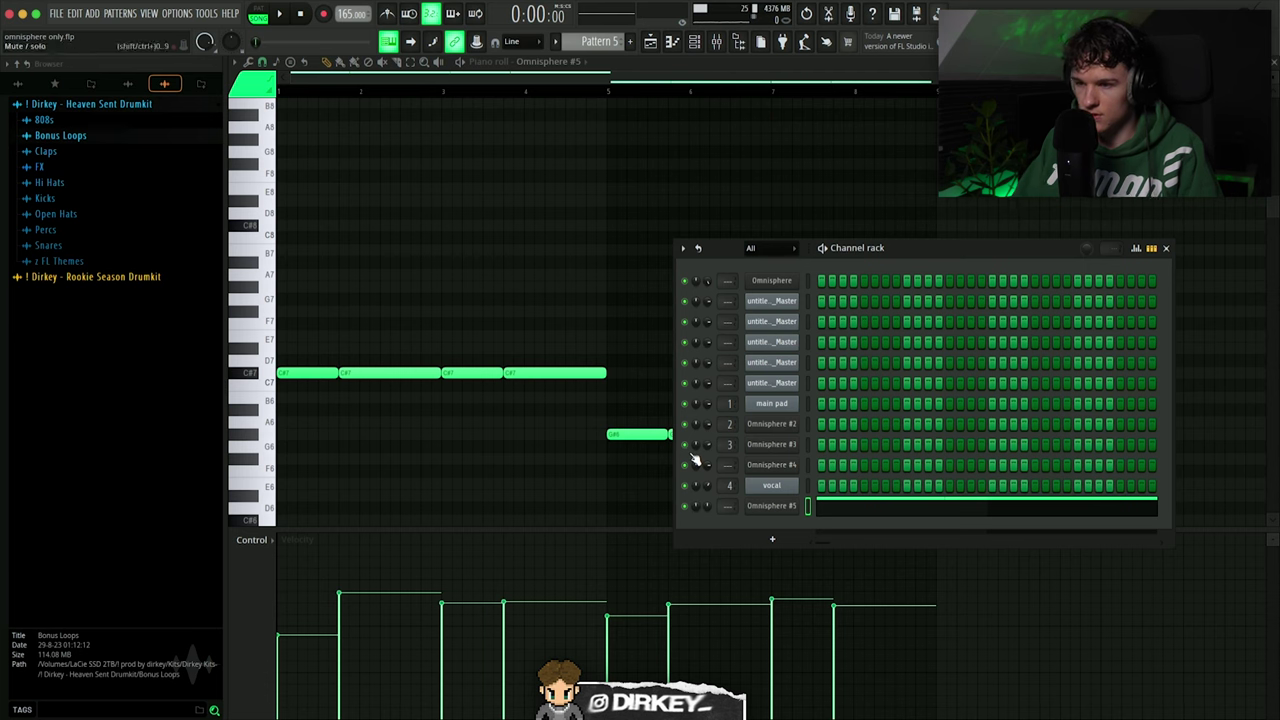
key(F9)
click(665, 415)
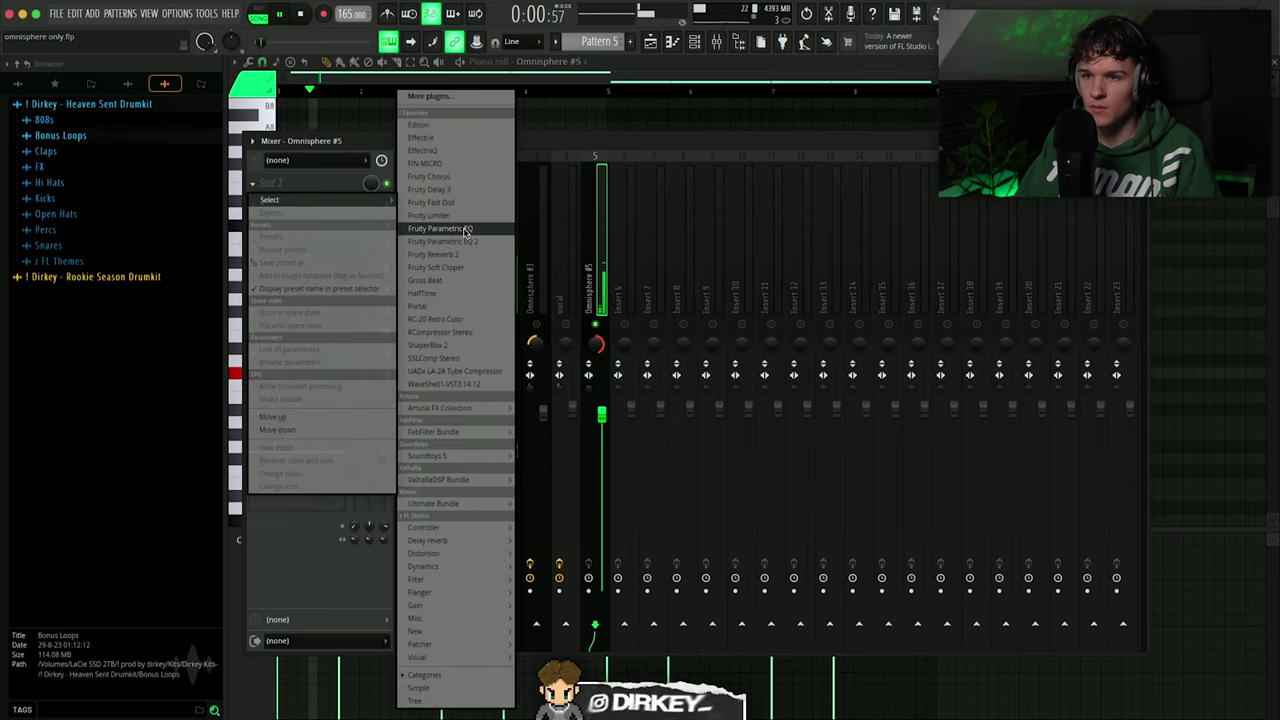
Load Fruity Parametric EQ 2 with the 20Hz + 18kHz cut preset on insert 5 and raise the low cut
click(450, 229)
click(731, 199)
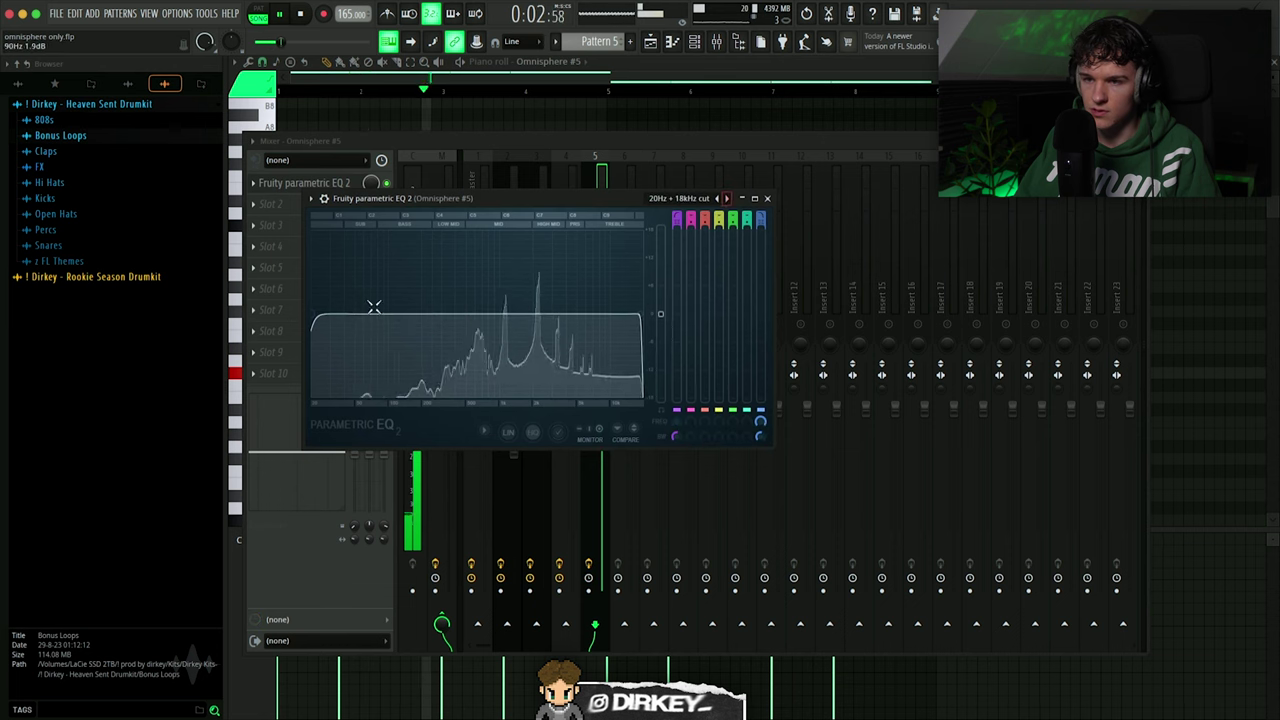
drag(371, 306, 400, 310)
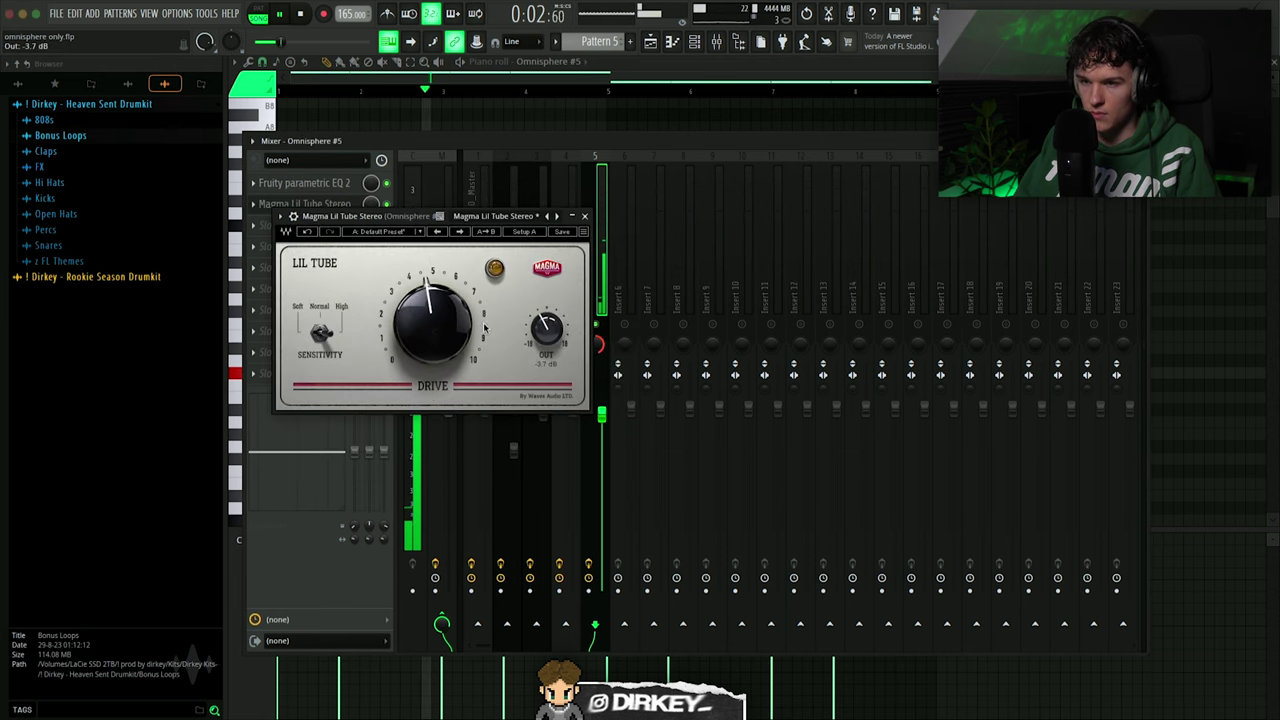
click(584, 216)
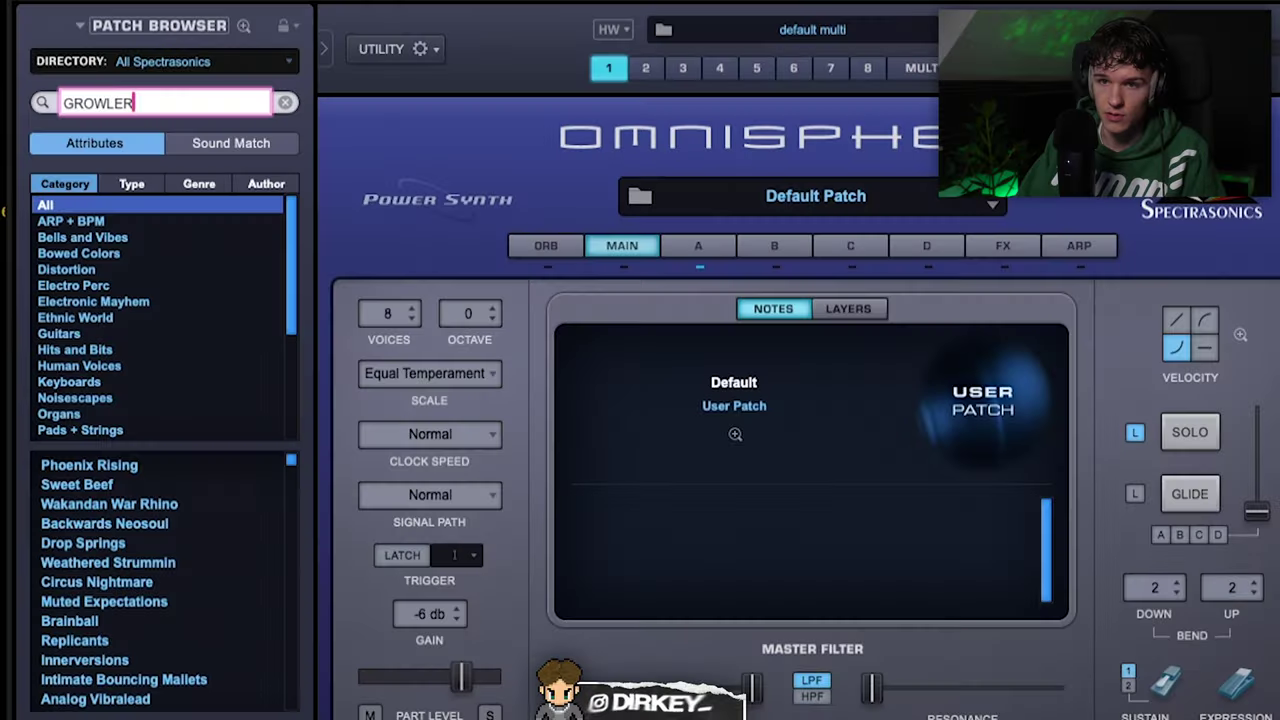
Load the Growler Moog Bass patch and draw its notes, shifting short blips up an octave
key(Return)
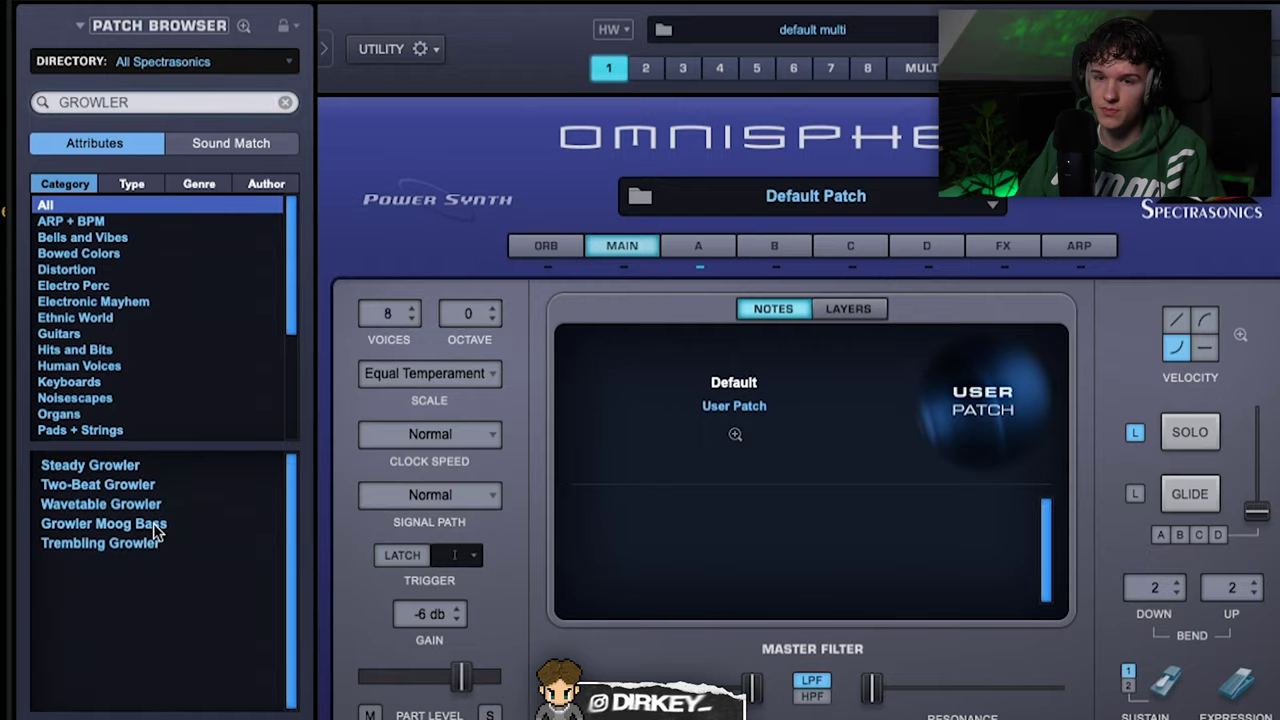
click(155, 524)
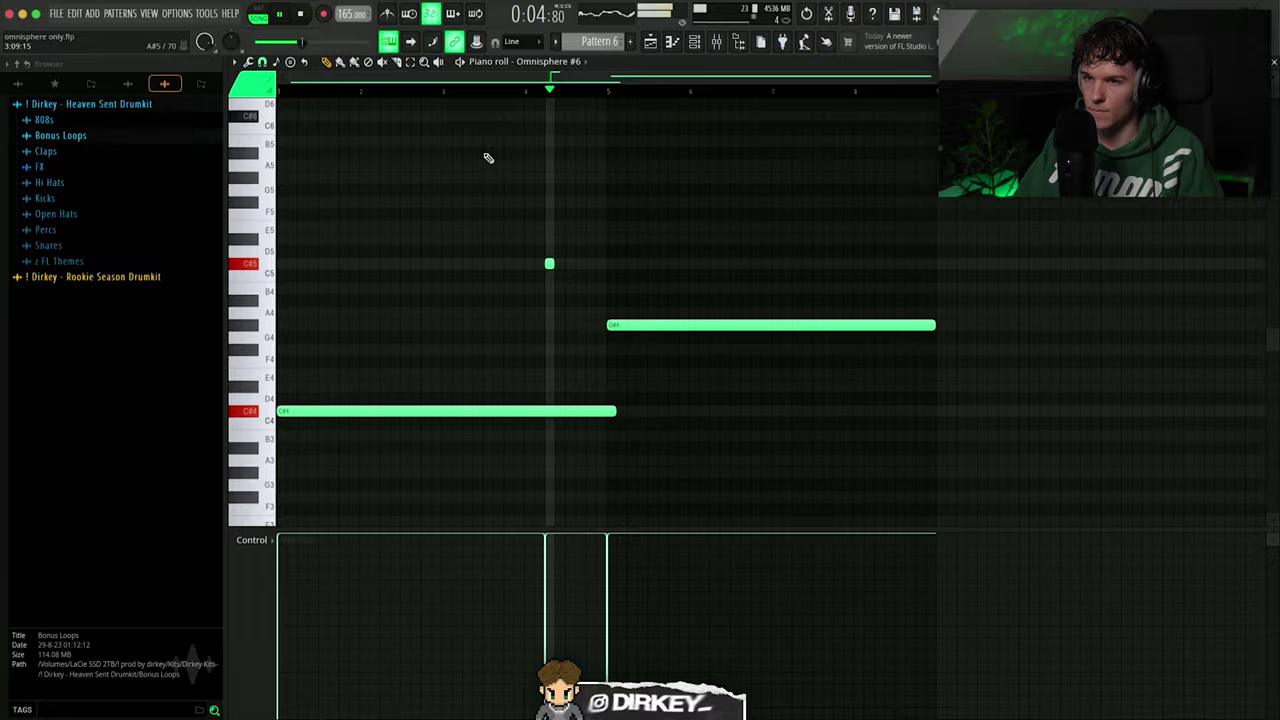
click(601, 263)
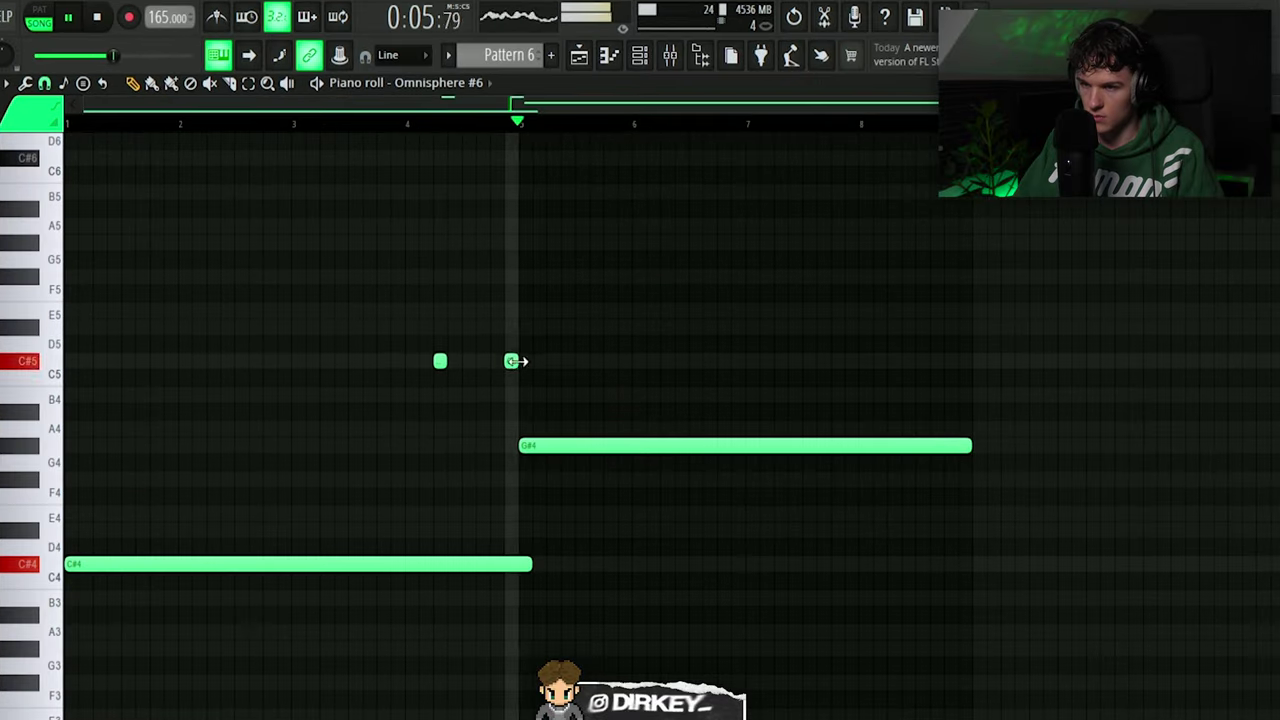
right_click(513, 361)
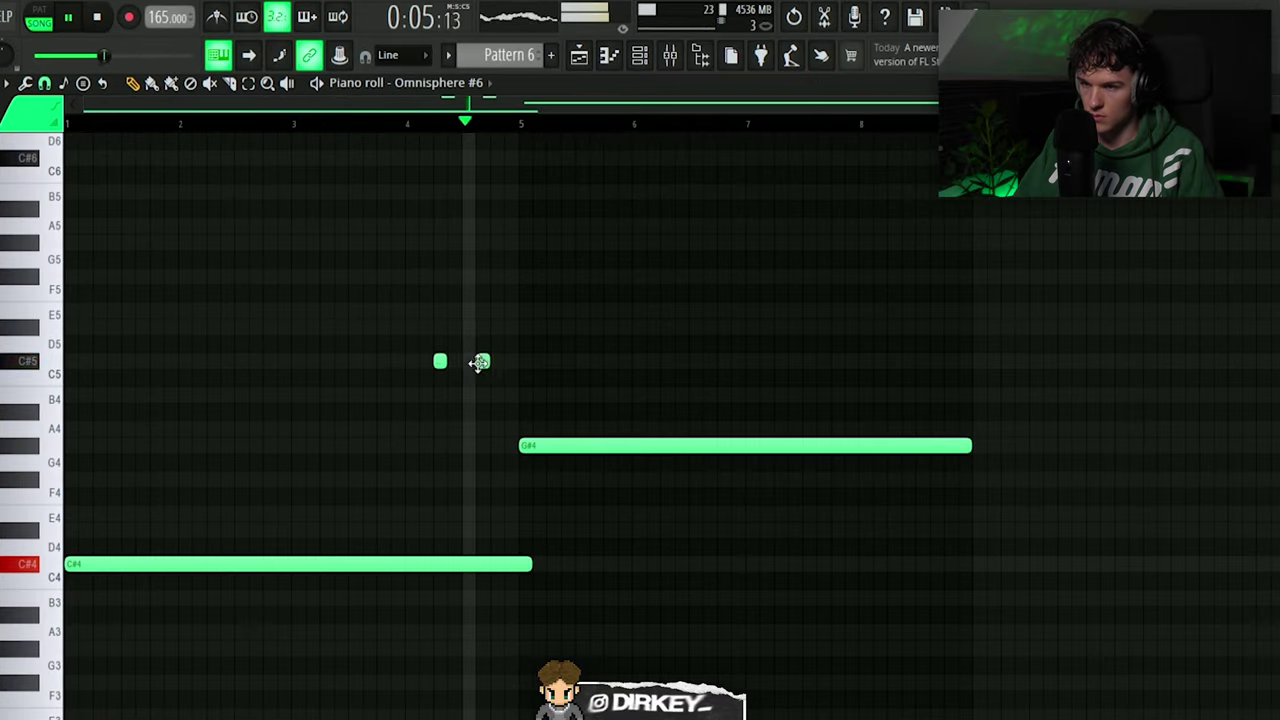
click(496, 361)
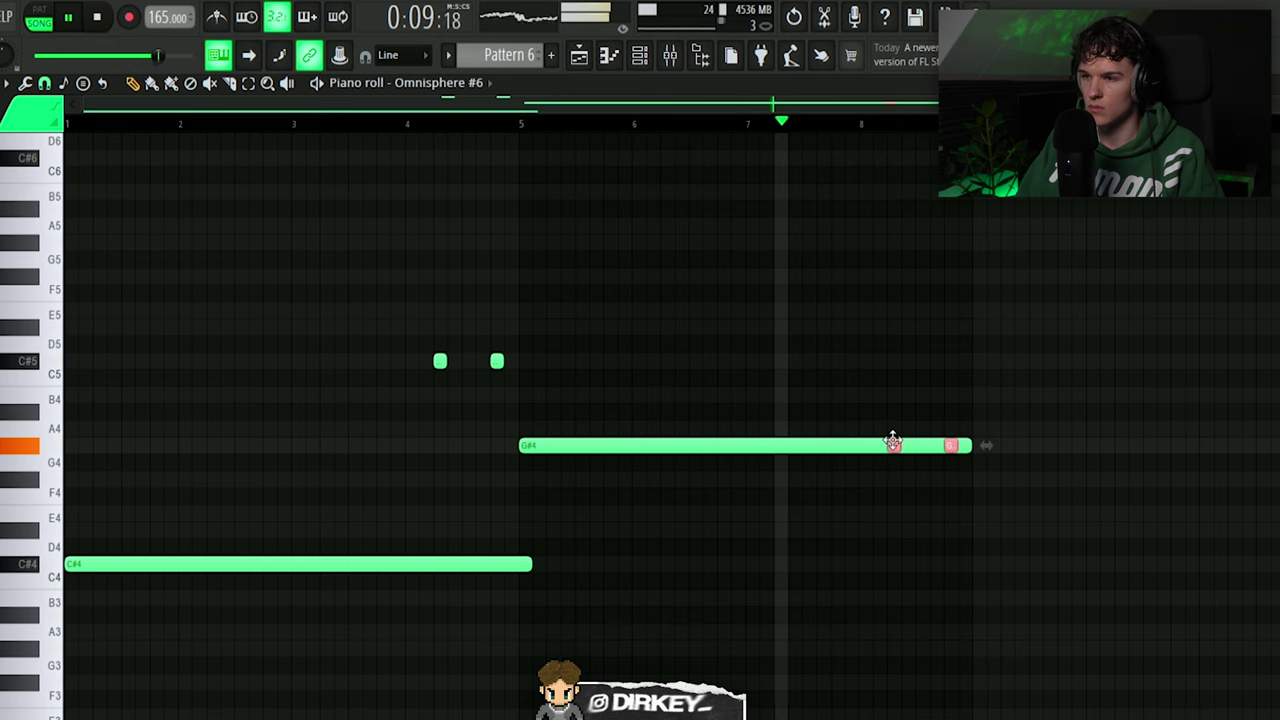
key(ctrl+Up)
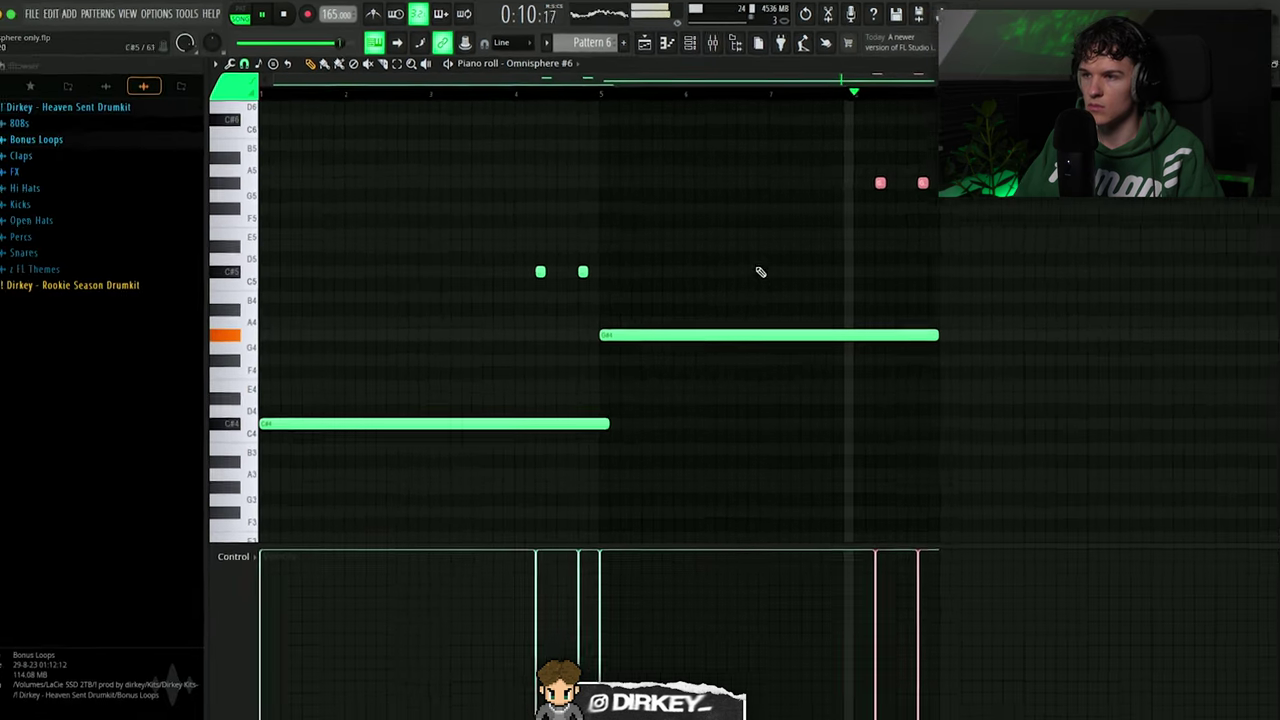
click(730, 245)
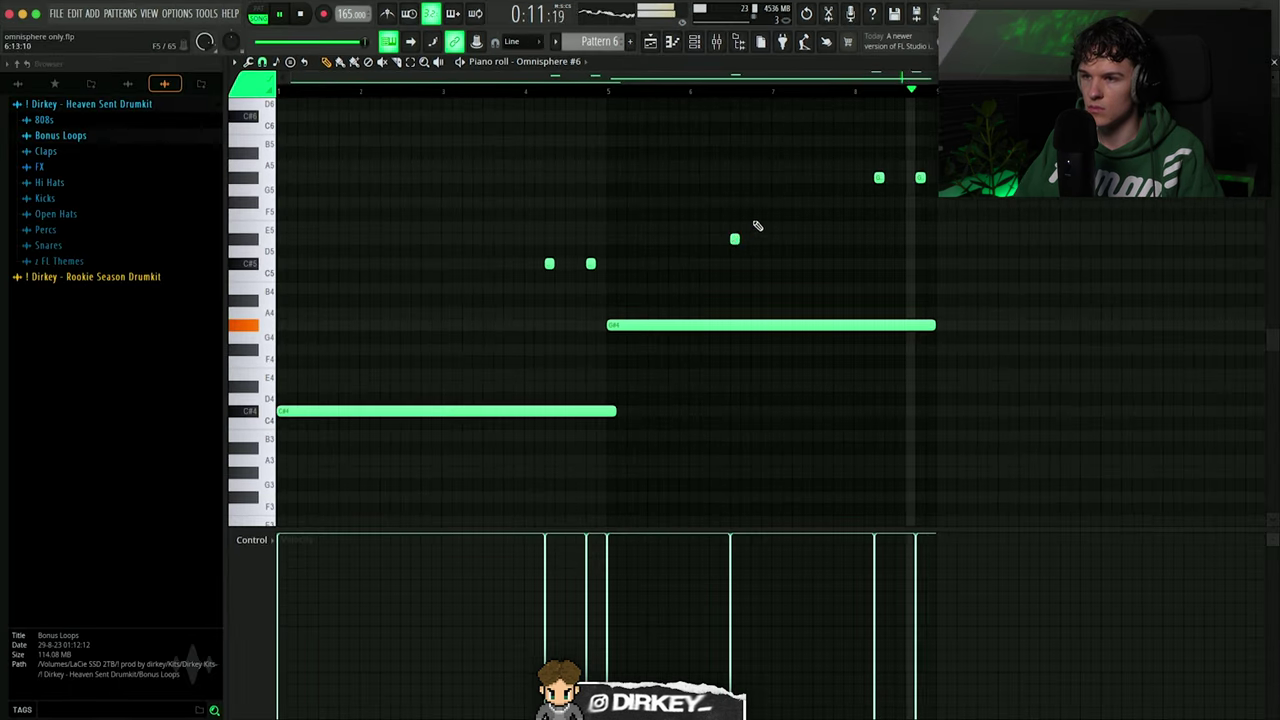
Add Fruity Parametric EQ 2 to the sub's insert, setting band 7 to band pass lower in frequency
key(space)
key(F9)
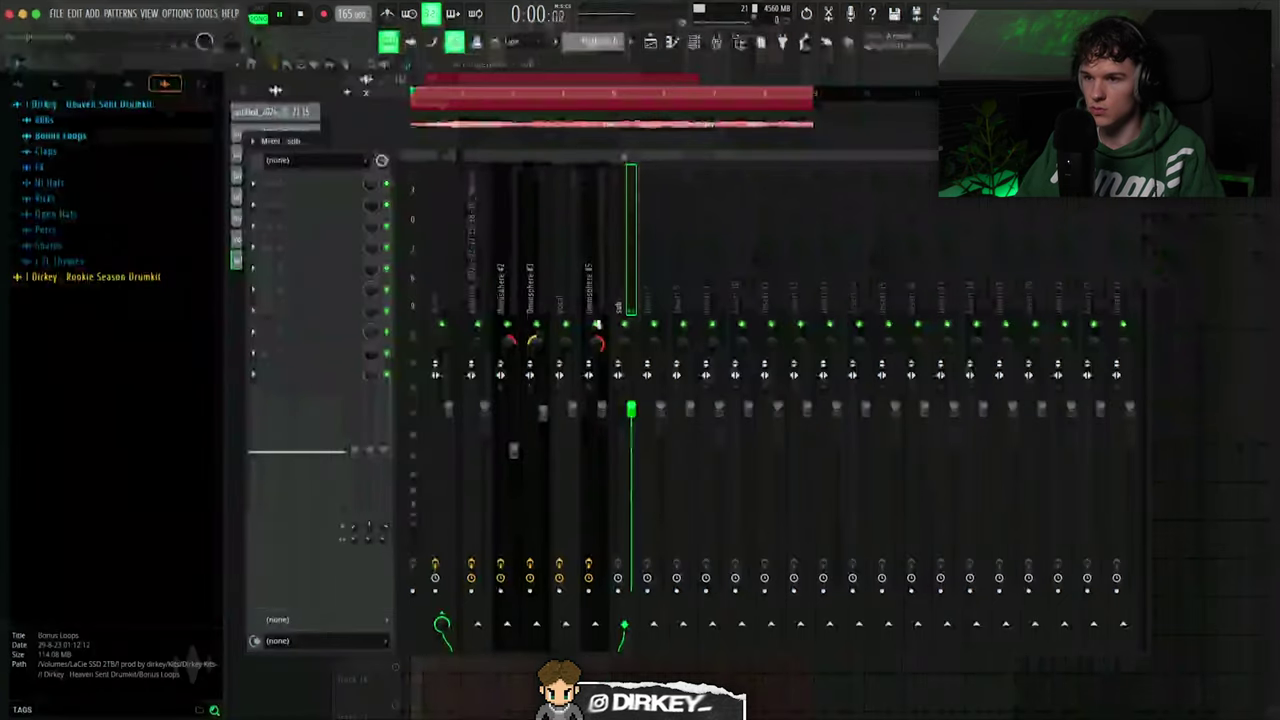
click(289, 200)
click(440, 242)
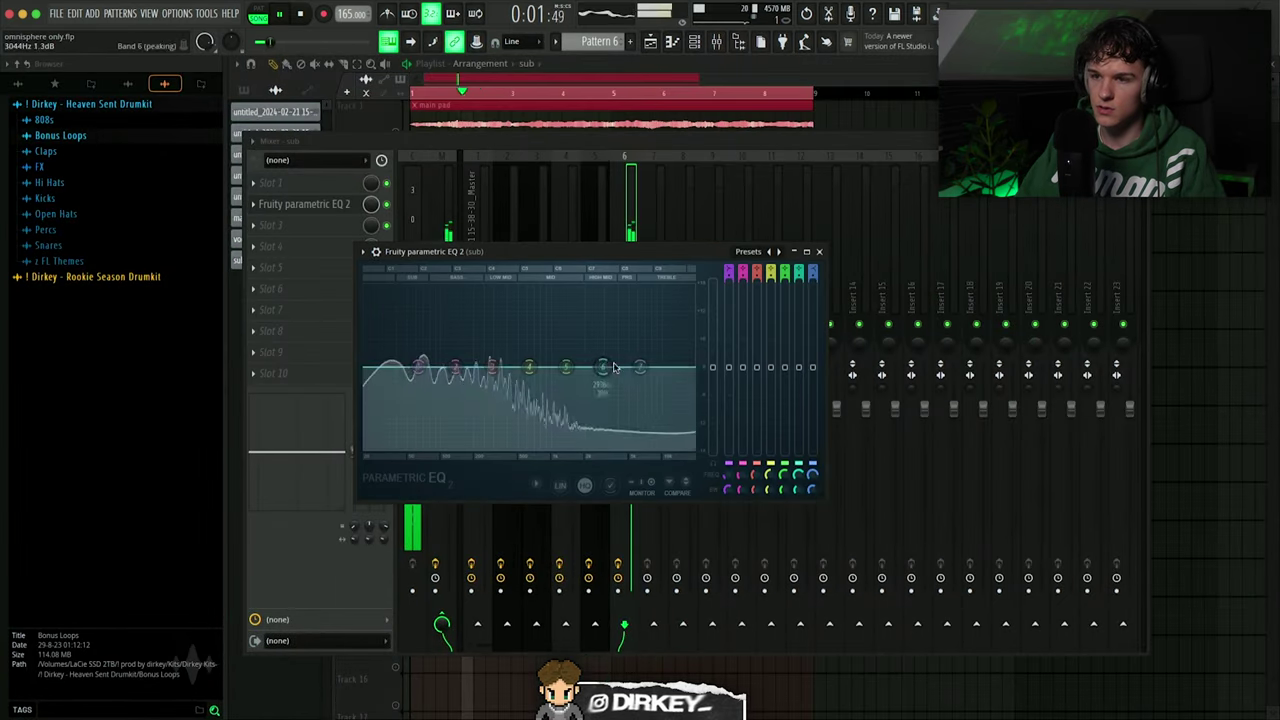
right_click(640, 367)
mouse_move(661, 402)
click(711, 428)
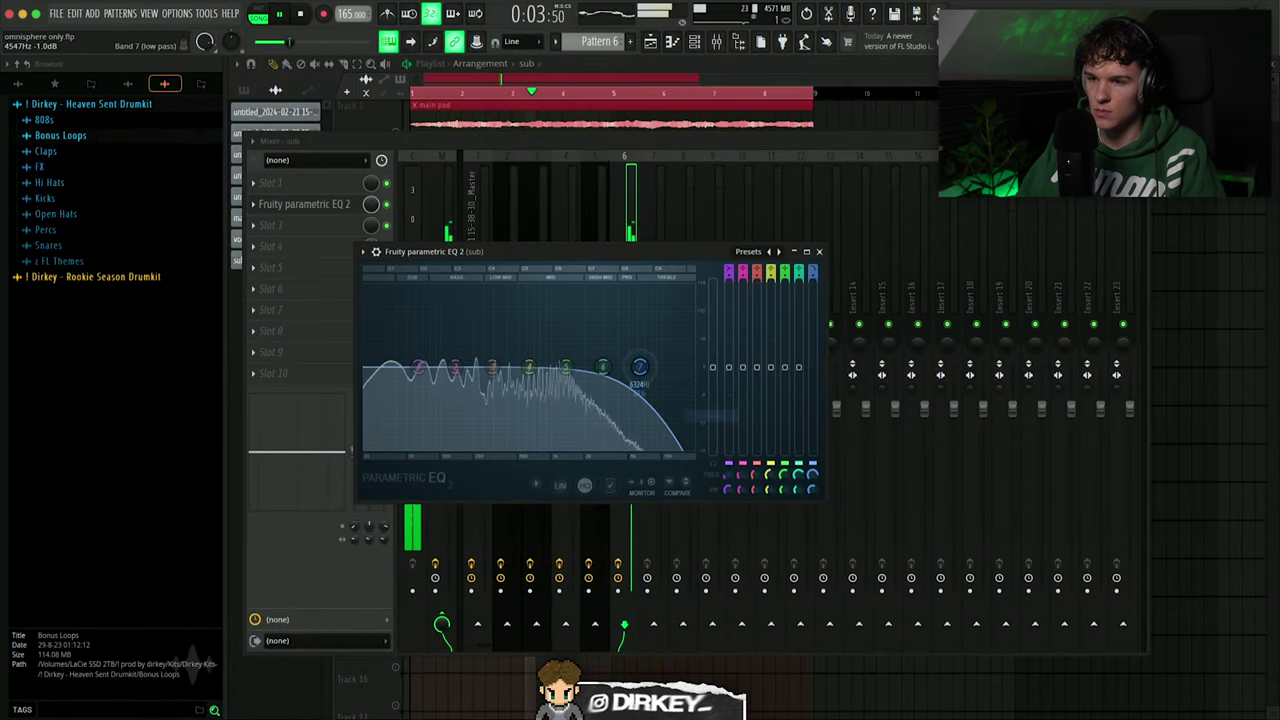
drag(640, 367, 557, 358)
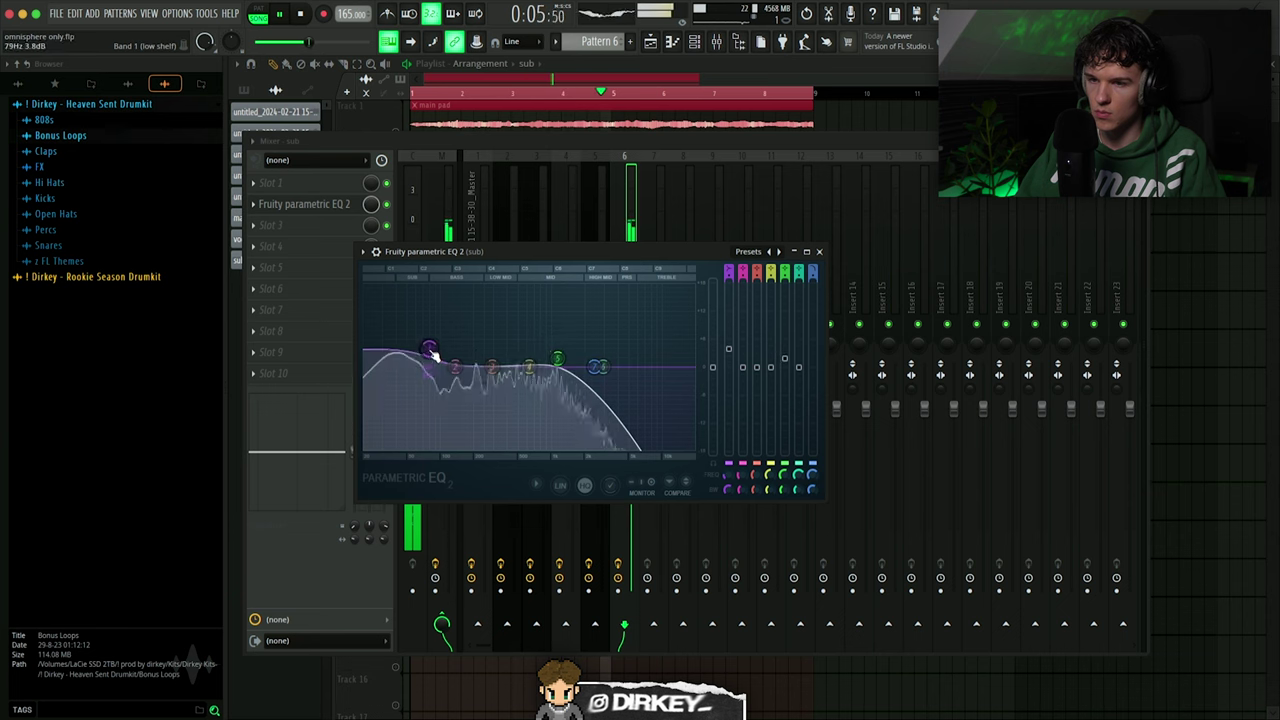
key(Escape)
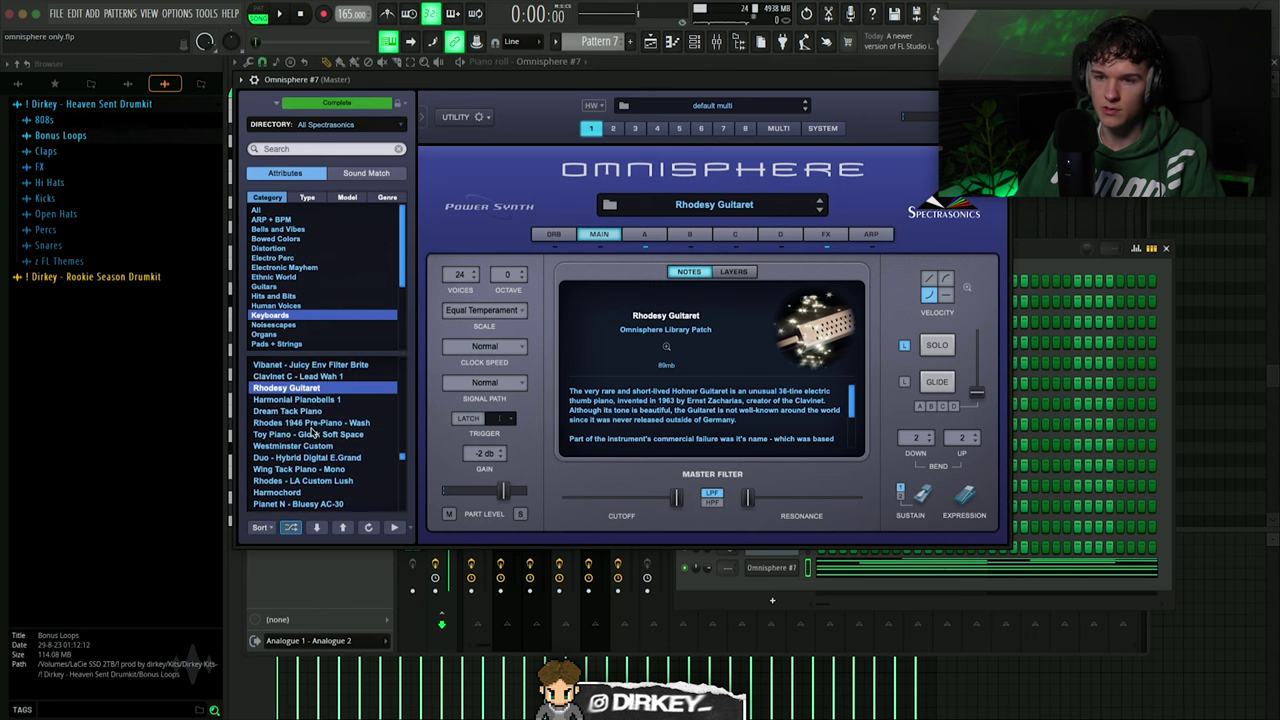
Try another keyboard patch and reshape insert 7's EQ, lowering the high shelf
click(312, 423)
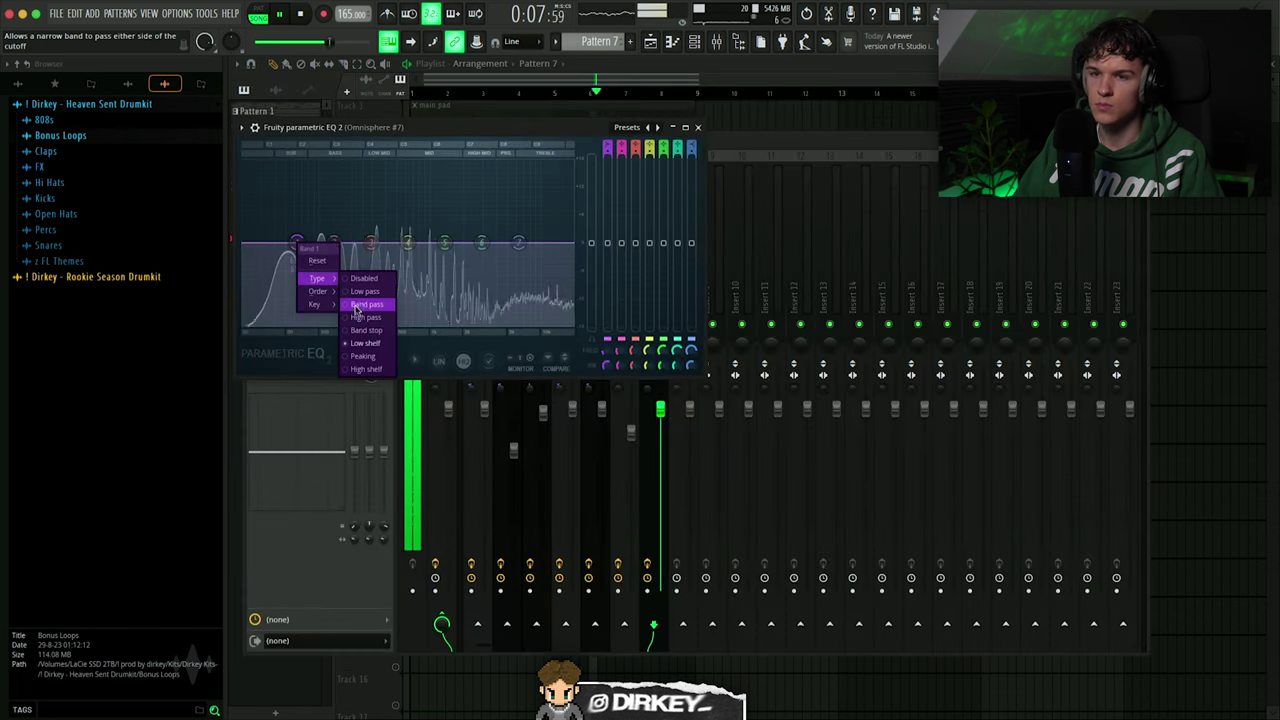
click(356, 305)
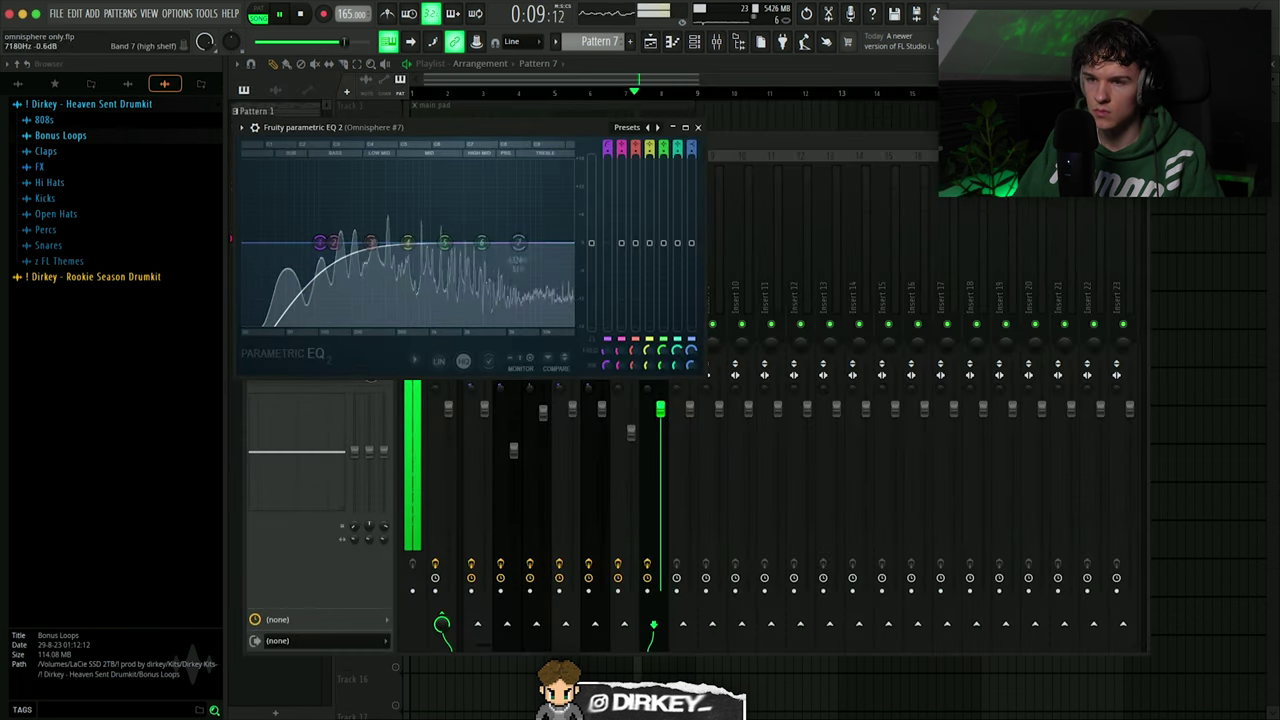
drag(518, 243, 497, 228)
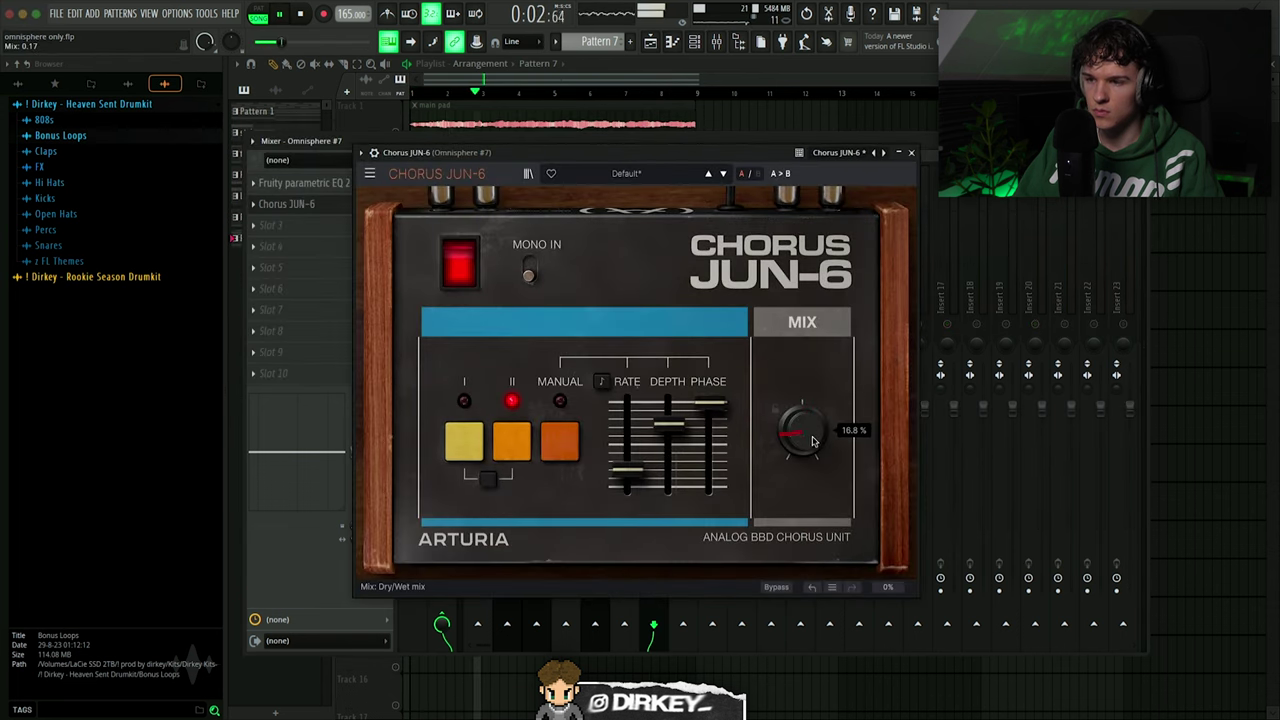
click(910, 152)
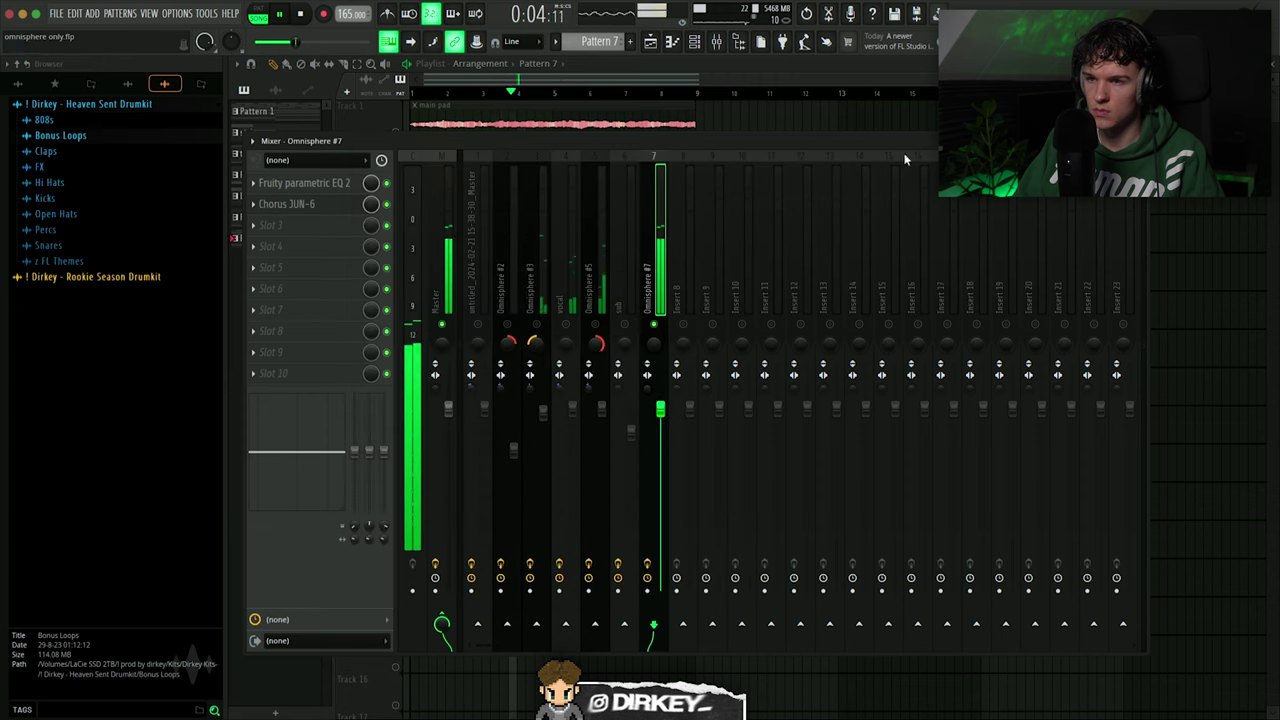
Set Omnisphere #7's ValhallaVintageVerb mix to about 26%
click(535, 257)
click(255, 246)
click(171, 341)
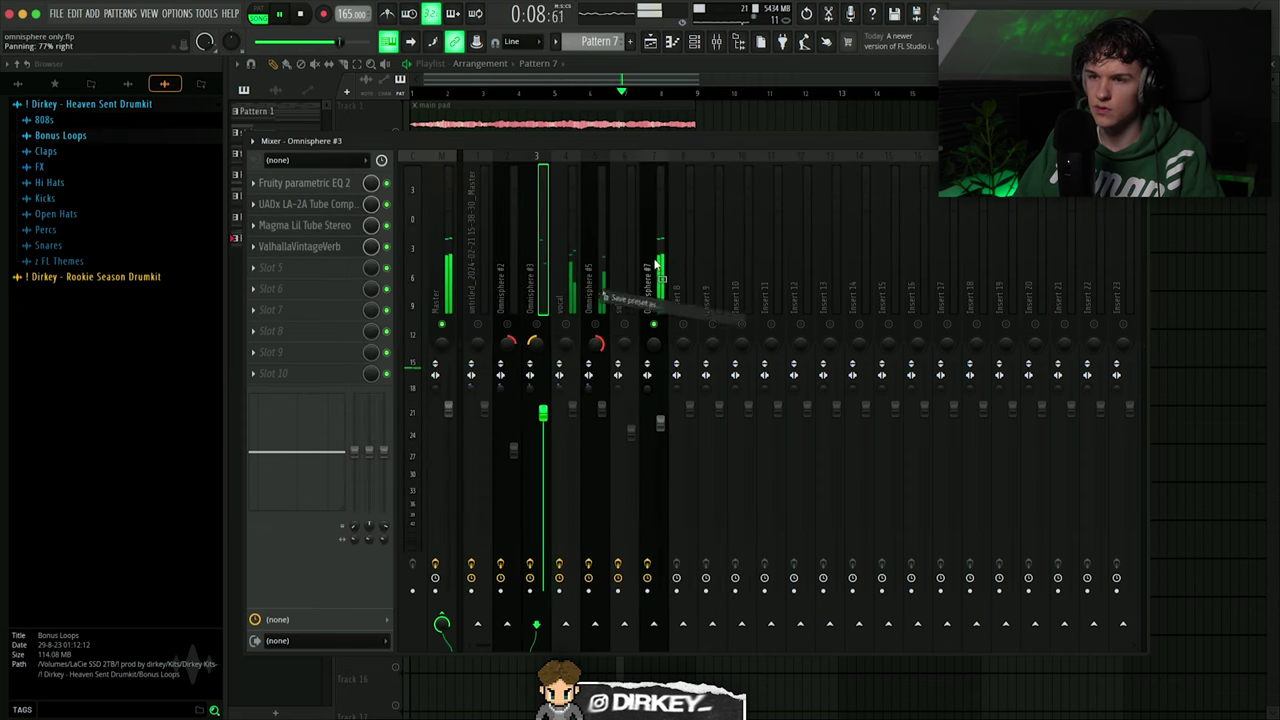
drag(656, 263, 658, 268)
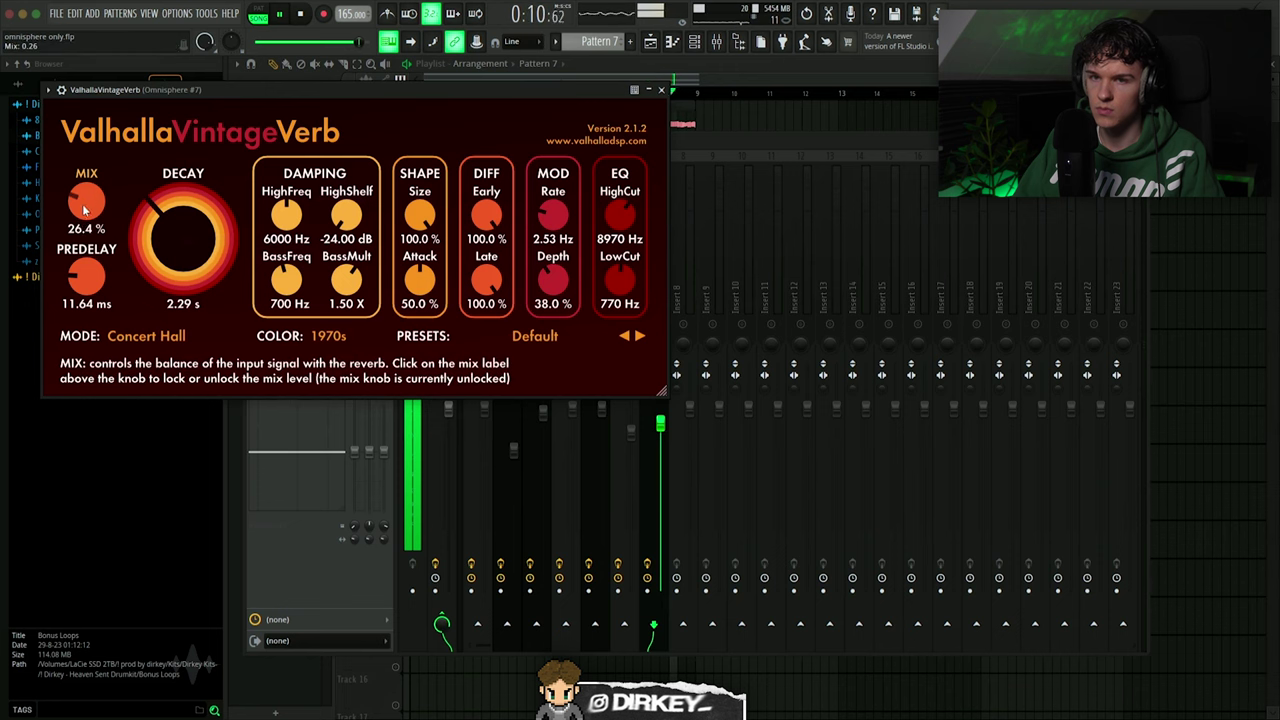
click(661, 90)
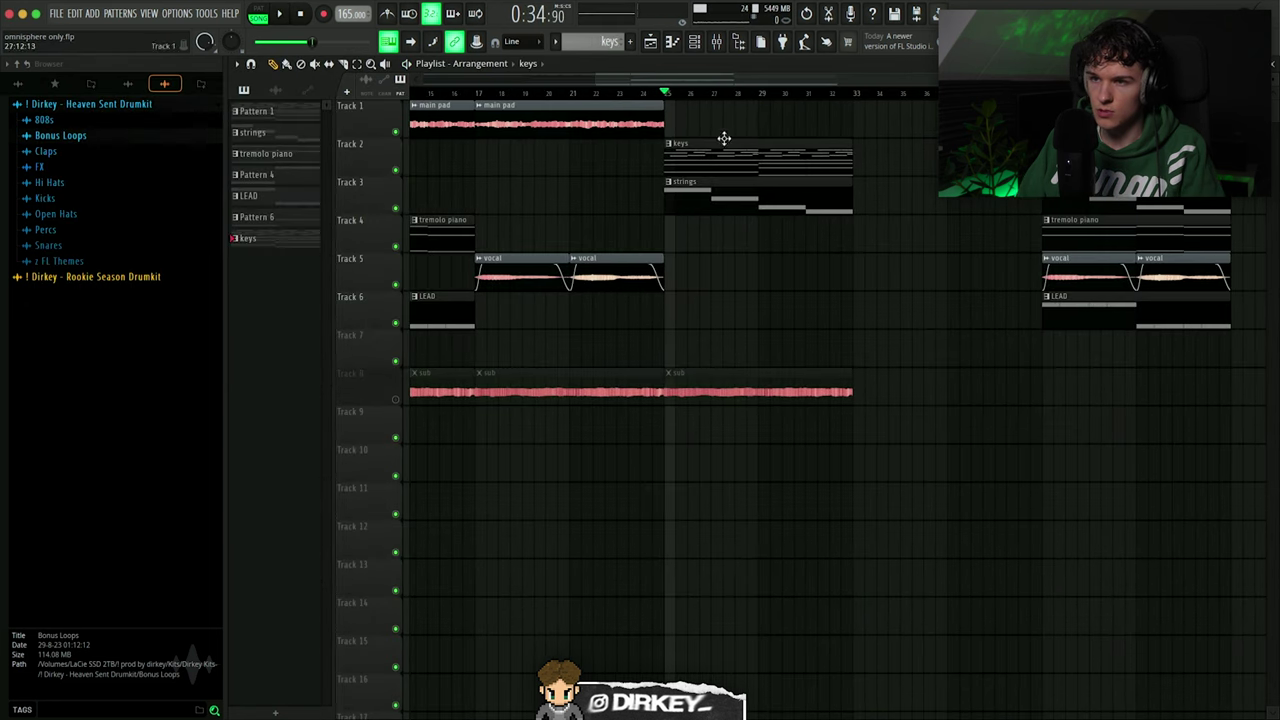
In the keys clip, lower the E5 note to D5 and lengthen the C#6 note to join the next
double_click(726, 150)
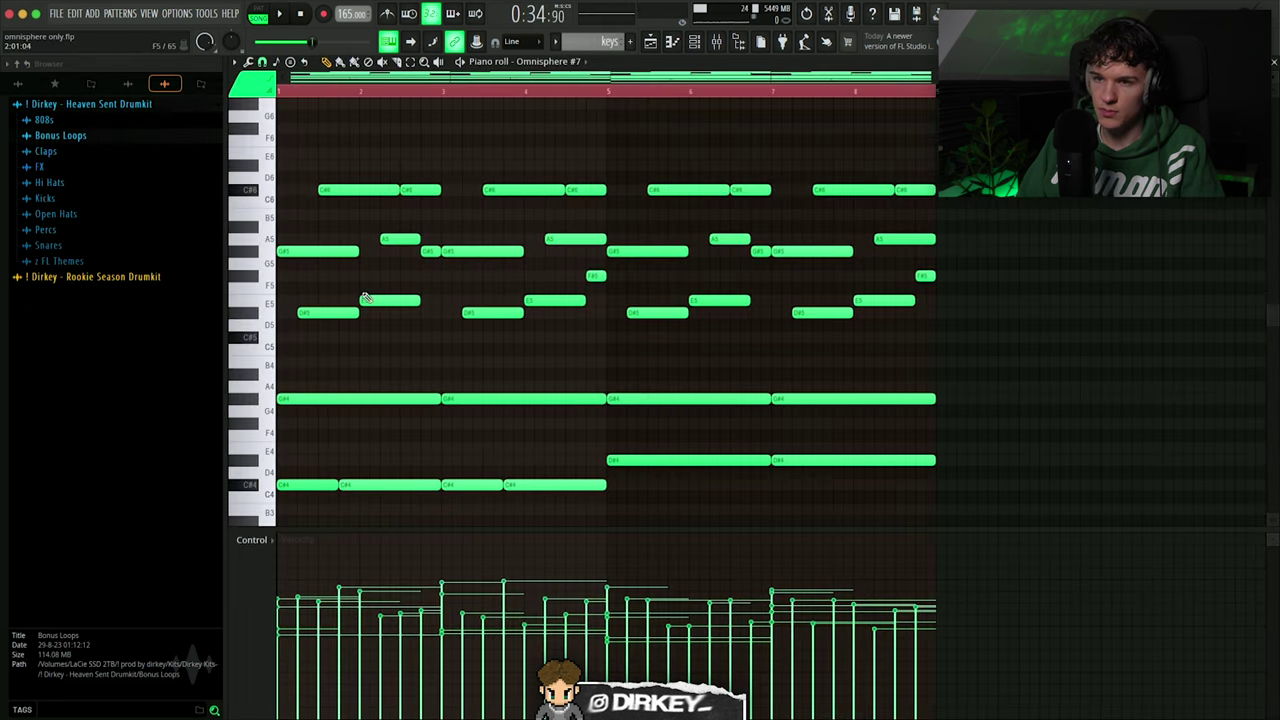
drag(378, 299, 378, 311)
key(space)
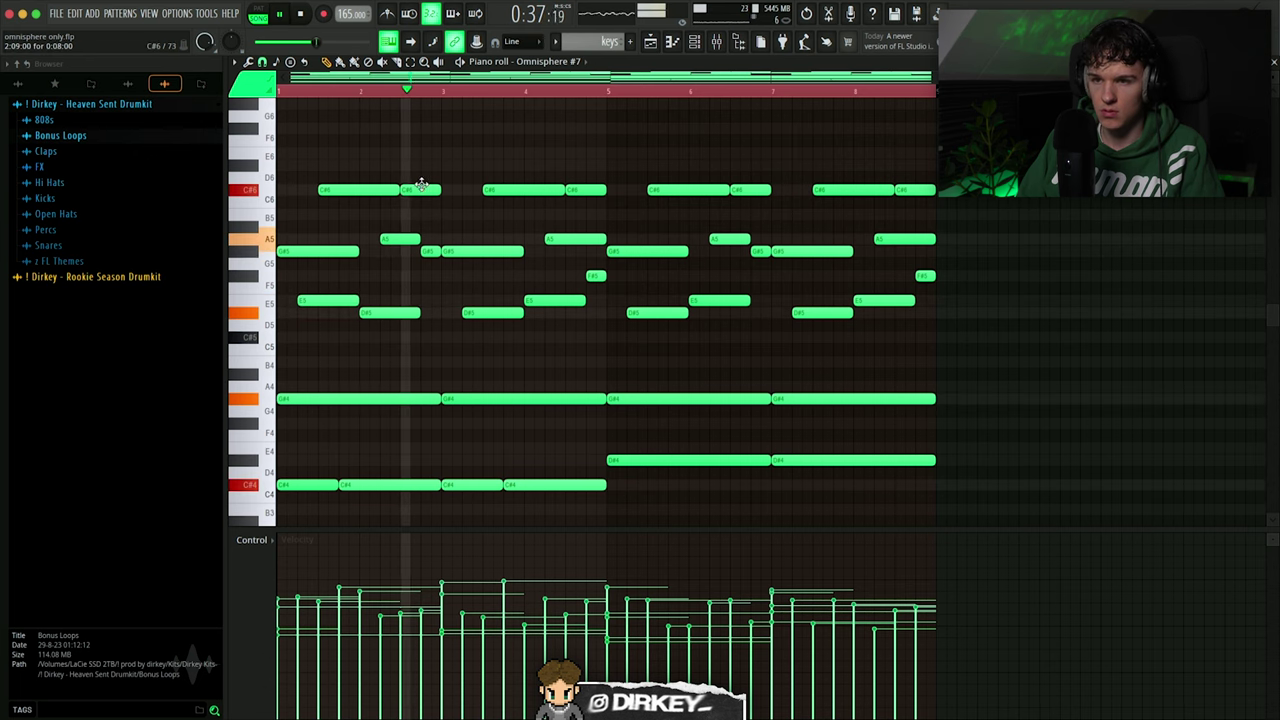
key(space)
key(space)
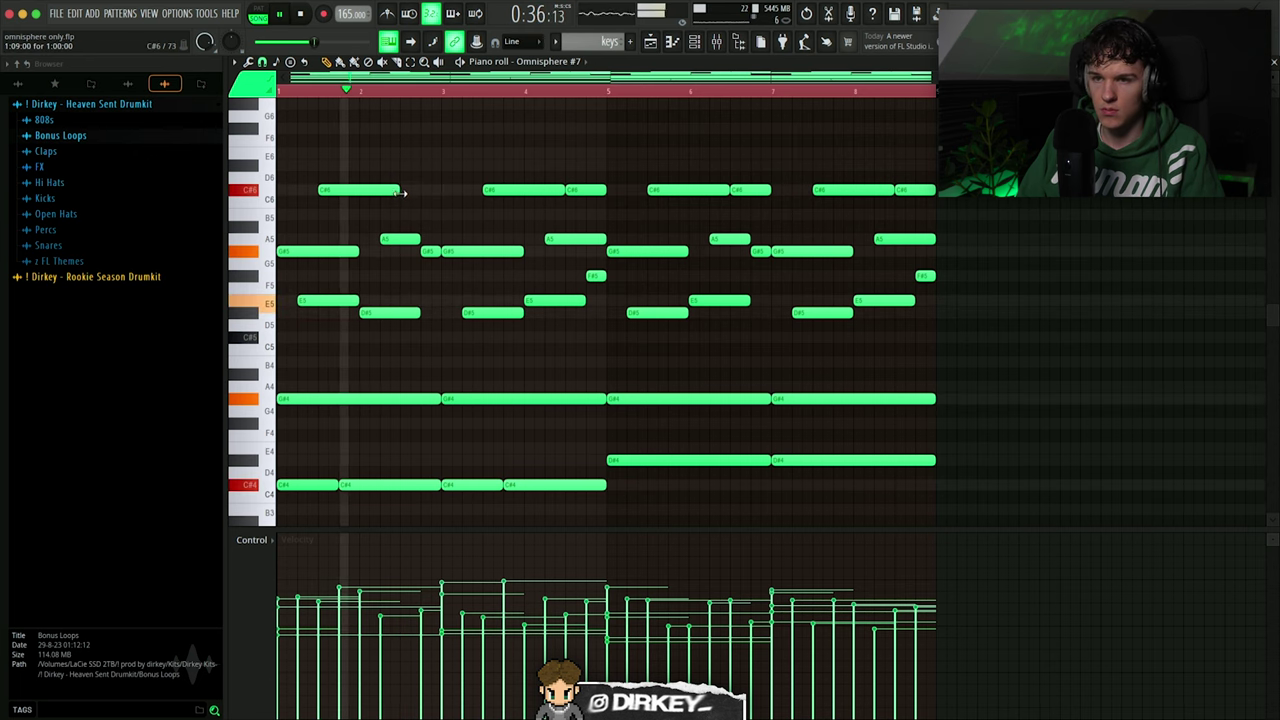
drag(396, 188, 438, 189)
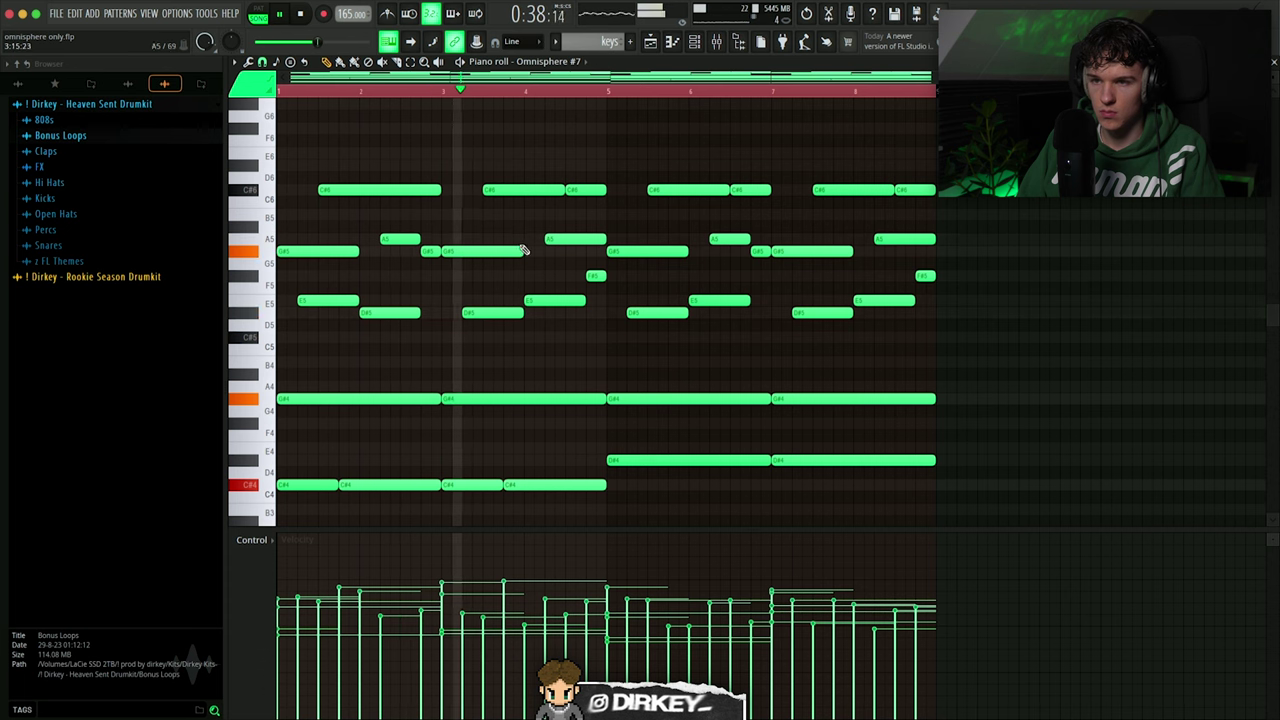
key(space)
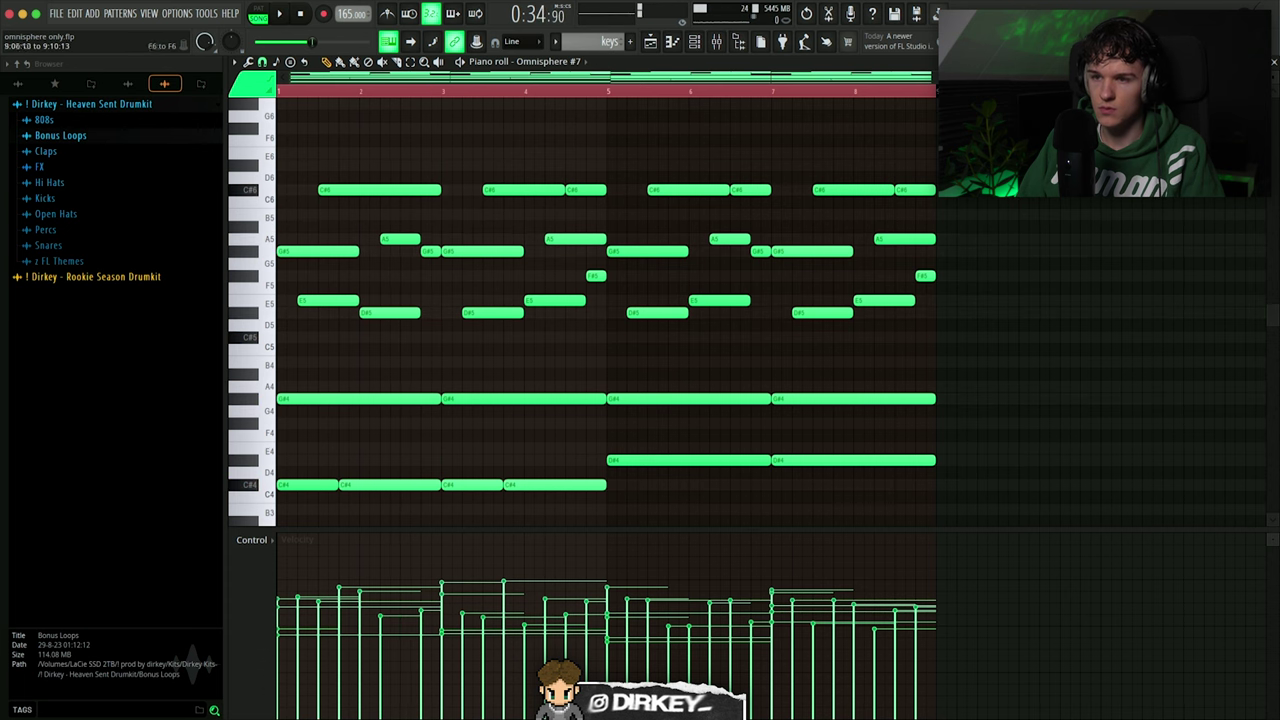
Delete the second-half notes and duplicate the first two bars to fill the pattern
drag(936, 170, 471, 321)
key(Delete)
drag(334, 160, 523, 389)
key(ctrl+b)
key(ctrl+b)
key(ctrl+b)
key(space)
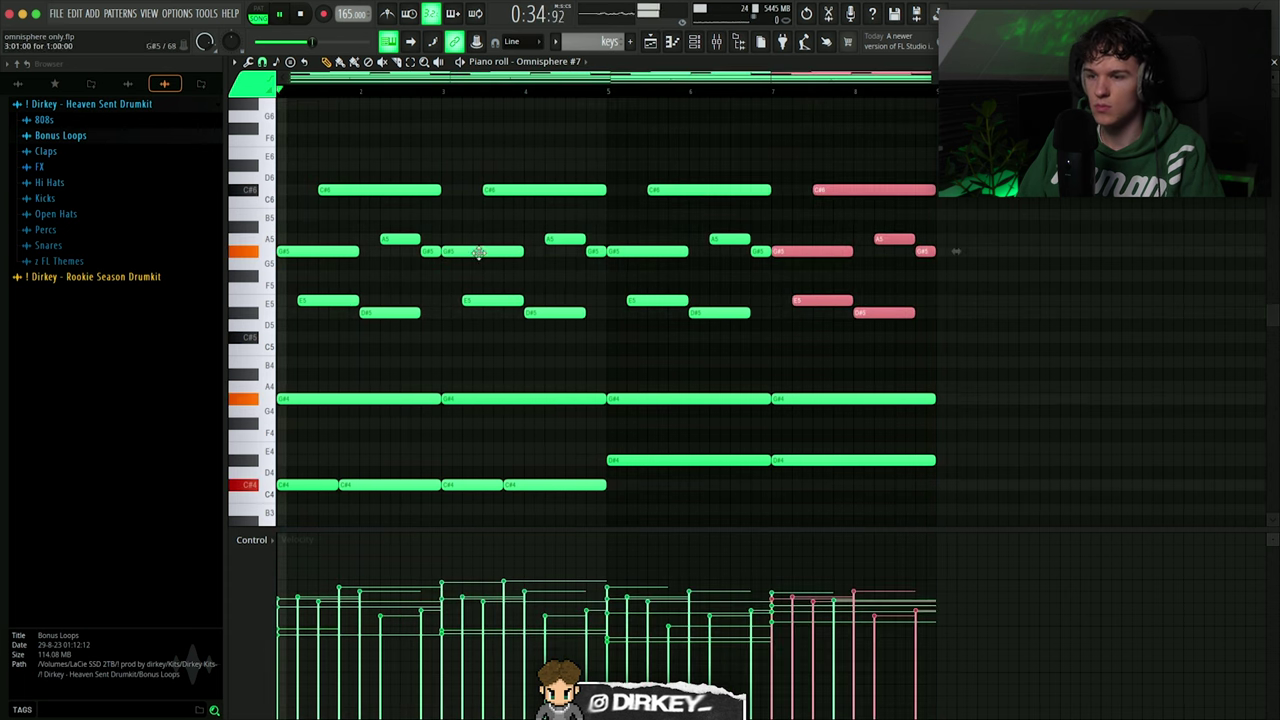
Randomize the selected upper chord notes and return to the Playlist
drag(1068, 160, 306, 343)
key(alt+r)
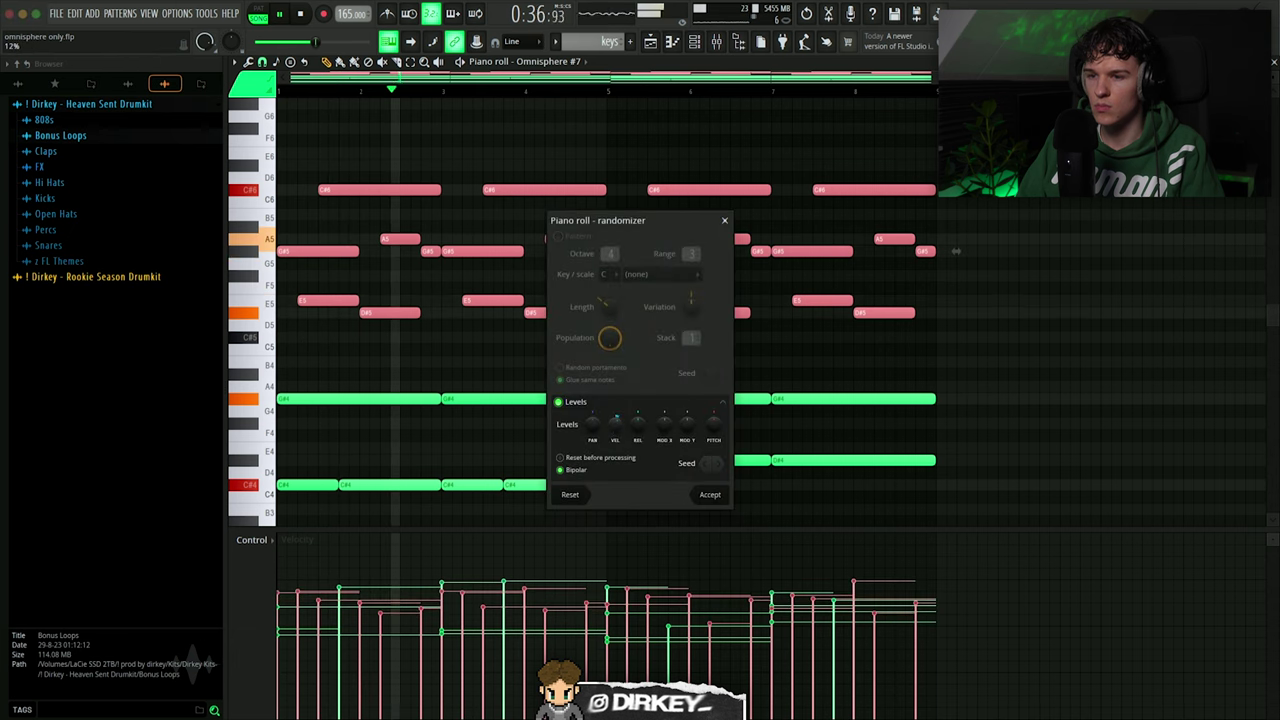
click(706, 491)
key(F5)
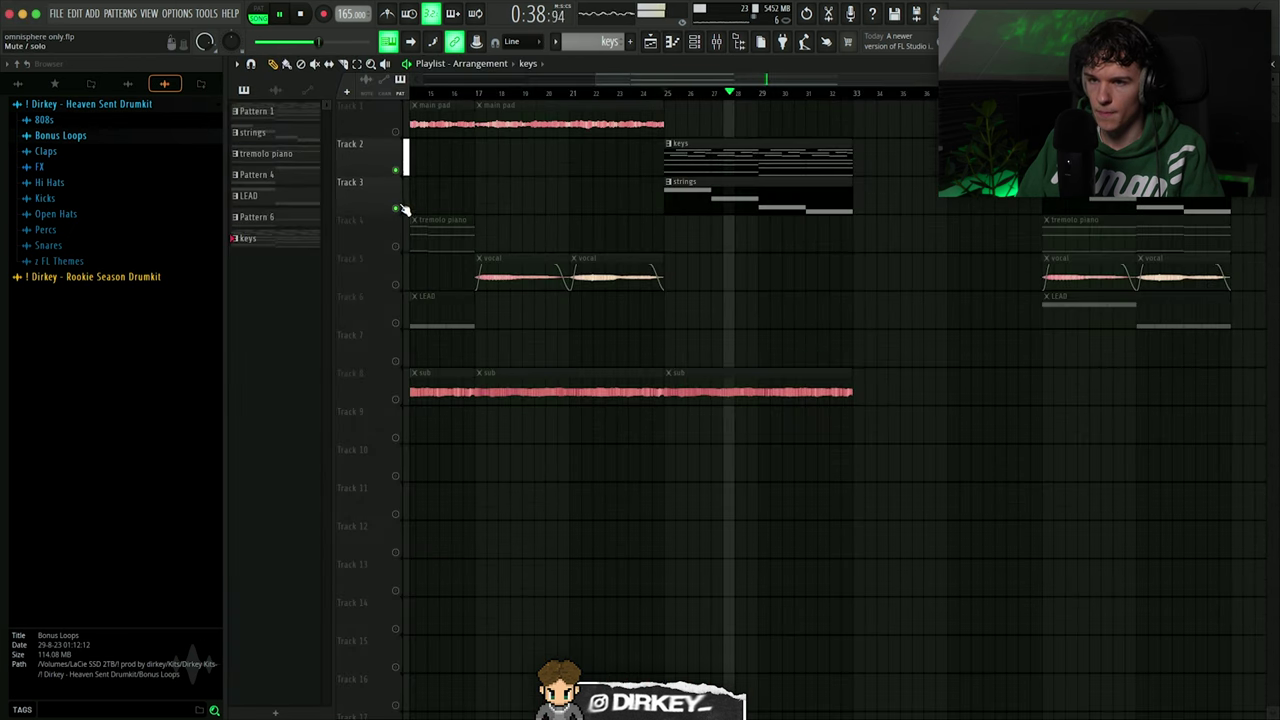
Review the randomized keys notes, then unsolo Tracks 2–3 so the full arrangement plays
key(F7)
key(F5)
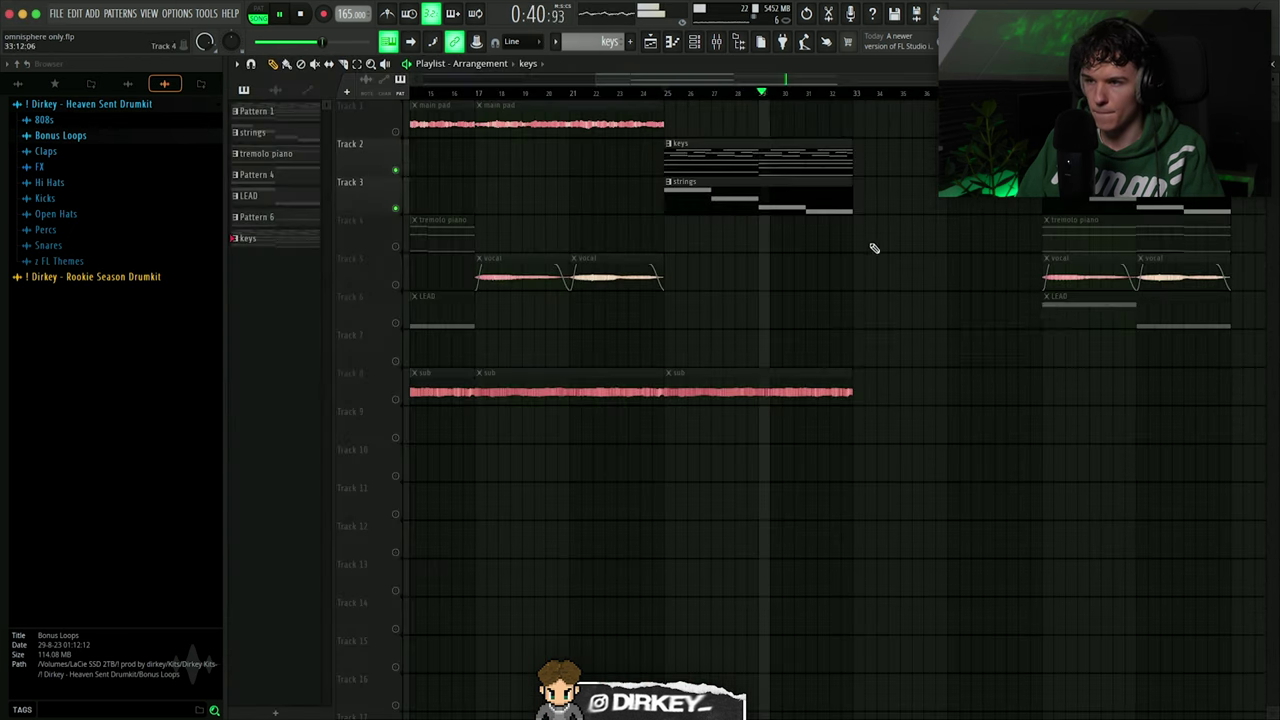
drag(765, 92, 712, 100)
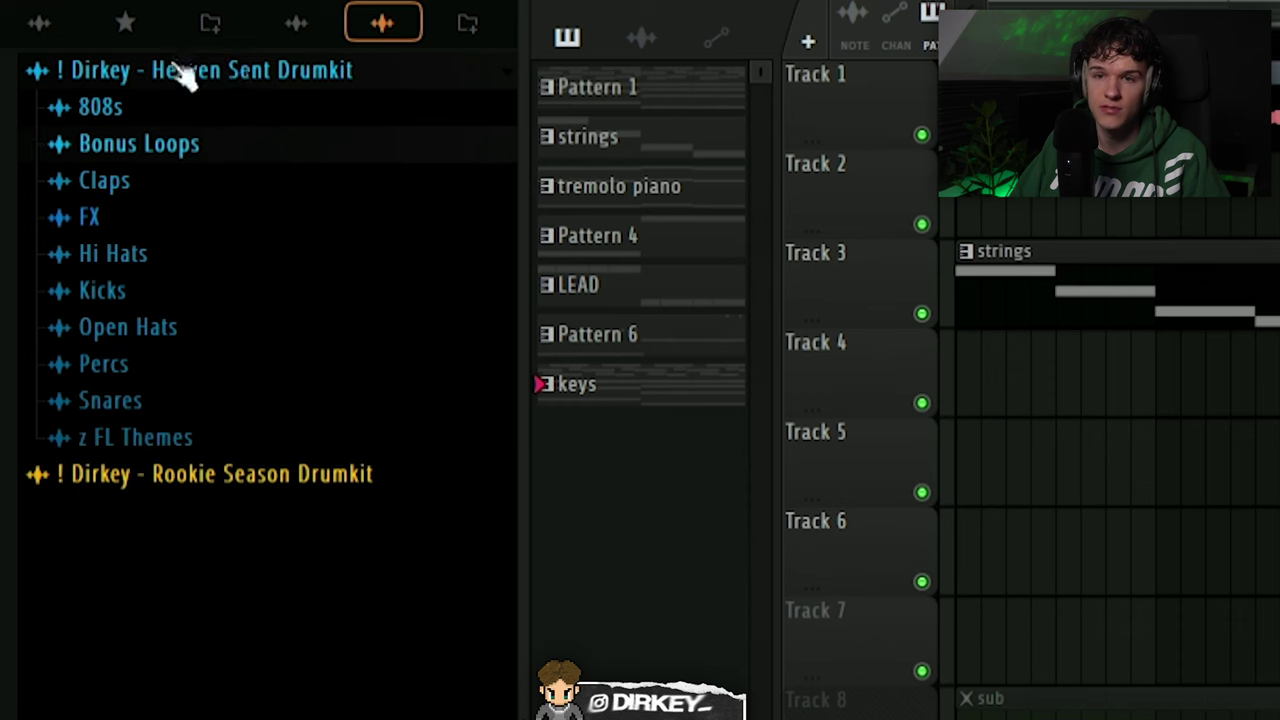
Browse the drum kit's Claps and FX folders for sounds
click(230, 476)
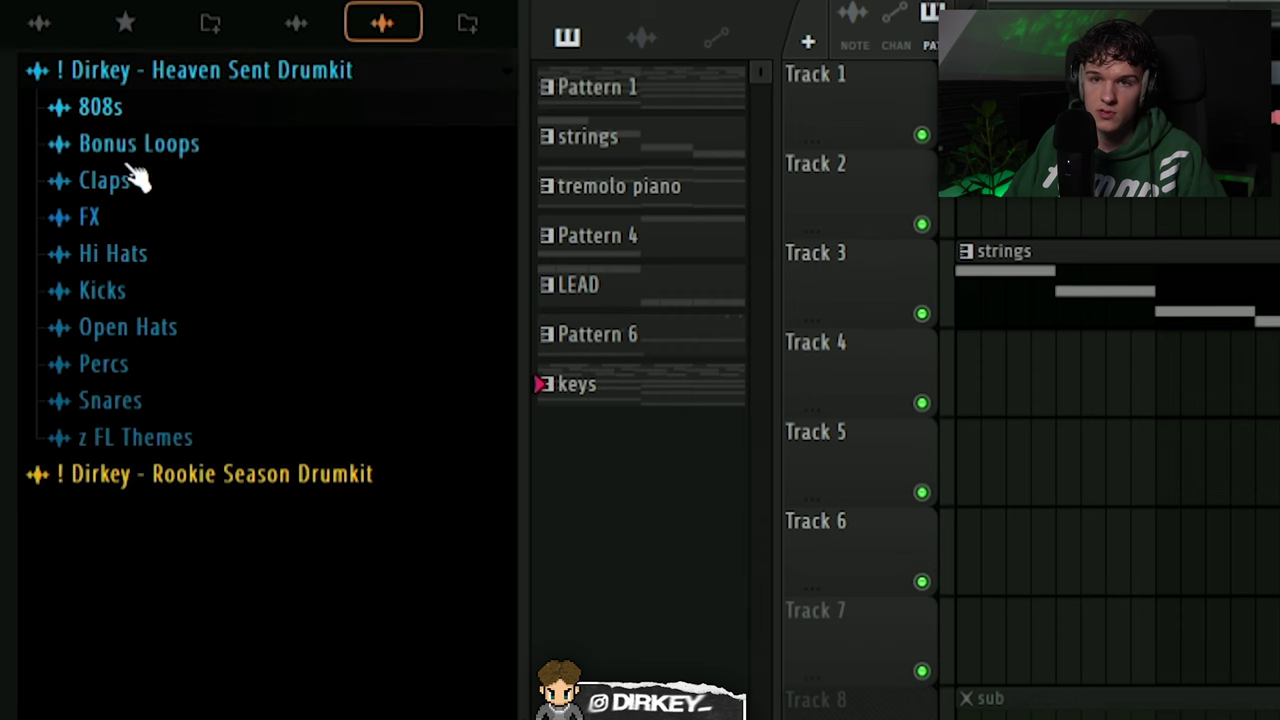
double_click(115, 192)
click(118, 225)
click(118, 225)
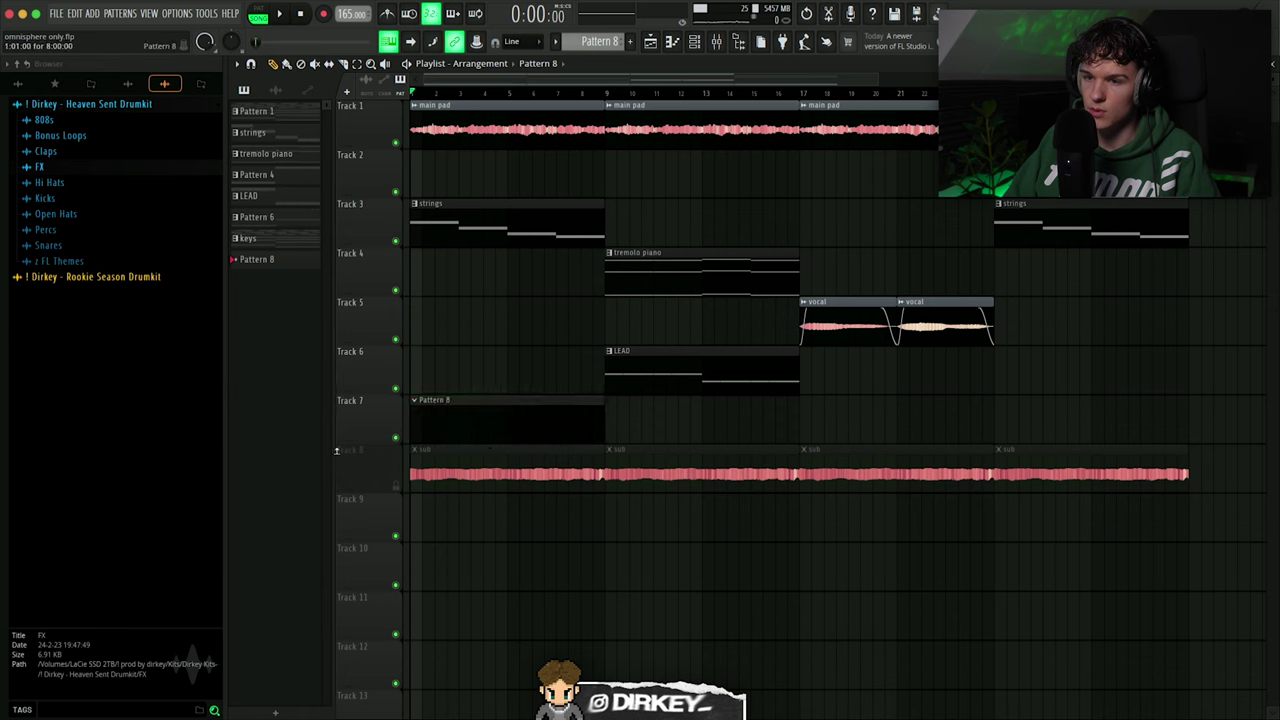
Repeat Pattern 8 along Track 7 and add the Two Tone hi-hat as a new channel
key(ctrl+b)
key(ctrl+b)
key(ctrl+b)
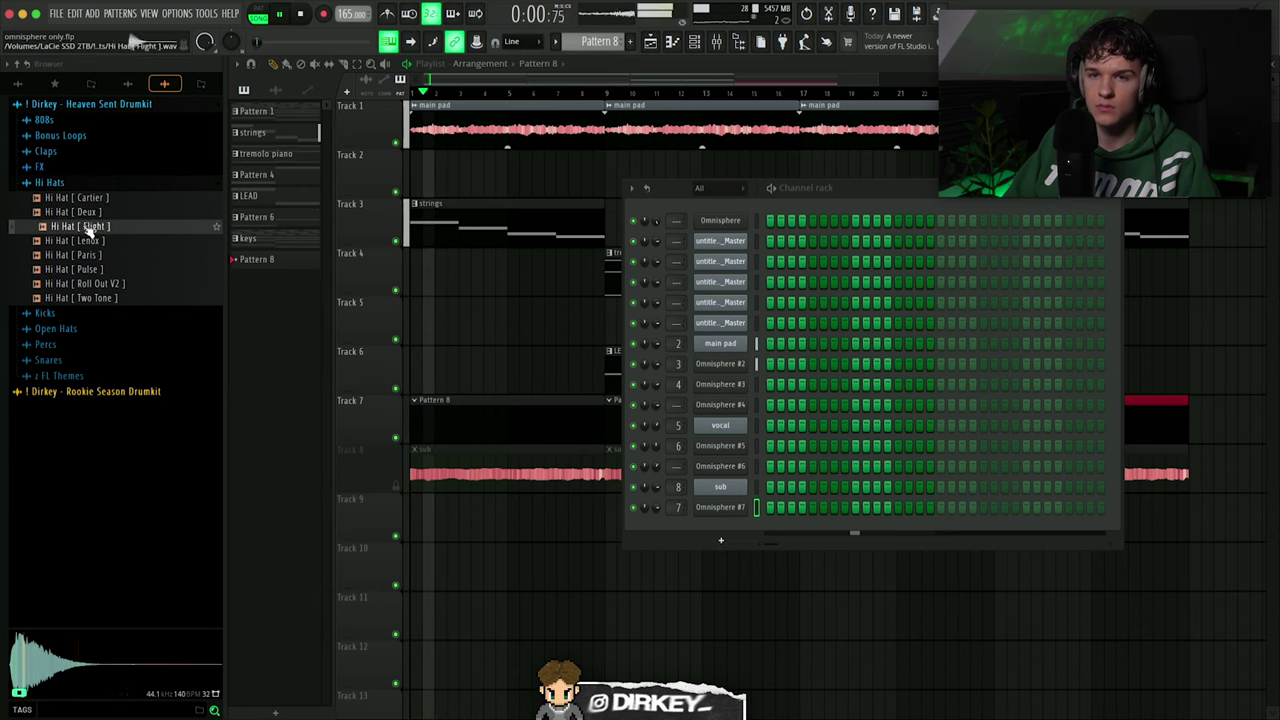
click(89, 255)
click(91, 283)
click(93, 298)
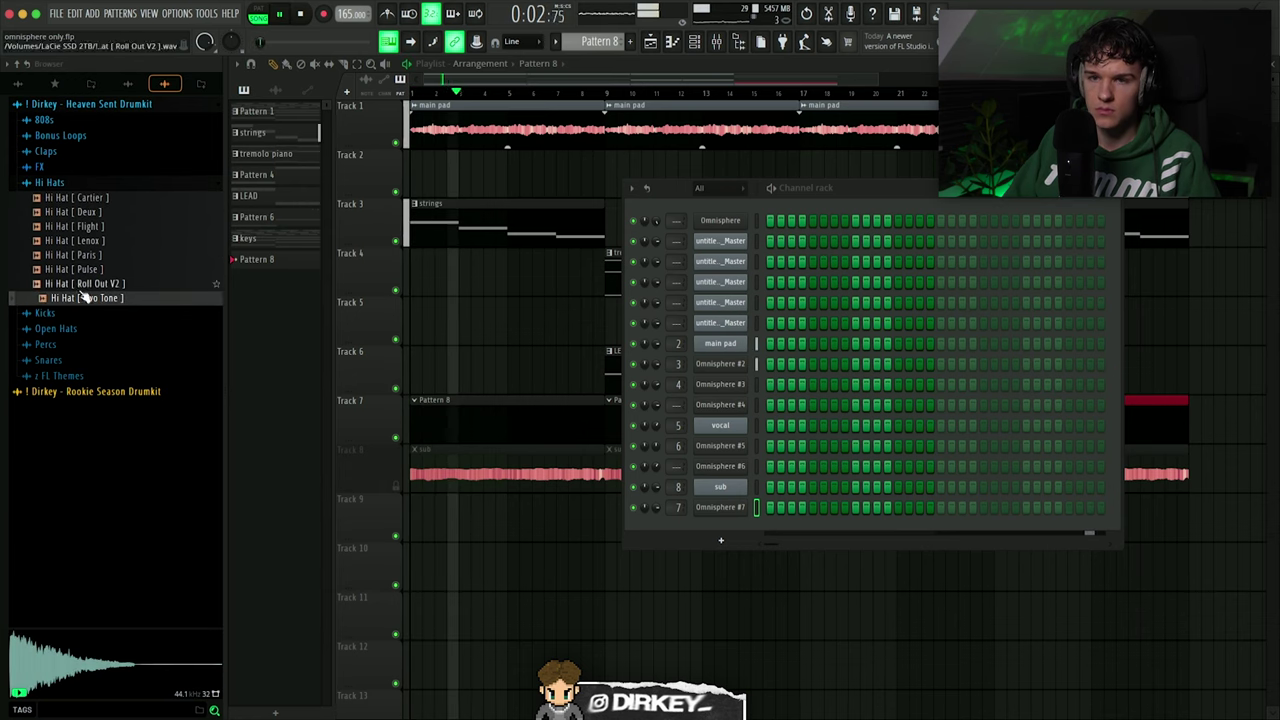
drag(86, 298, 712, 520)
Fill the hi-hat channel with a steady run of notes and duplicate the bar onward
right_click(715, 527)
click(914, 569)
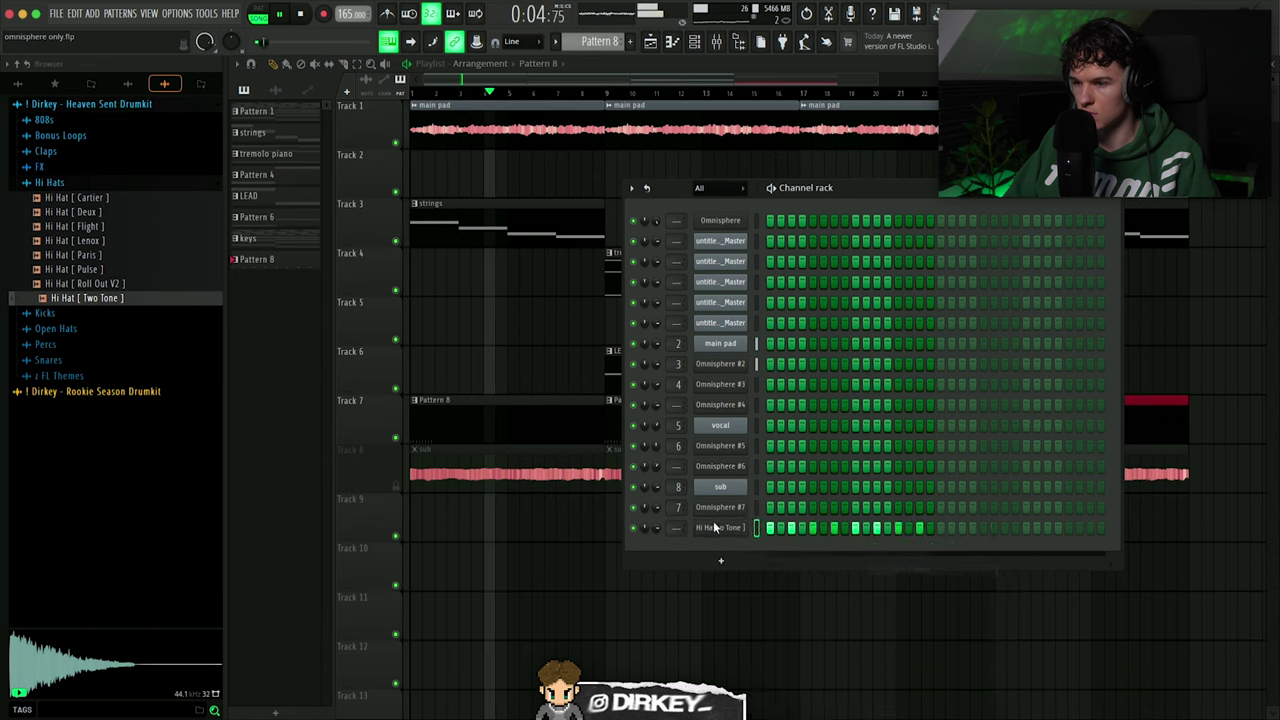
right_click(714, 527)
click(770, 524)
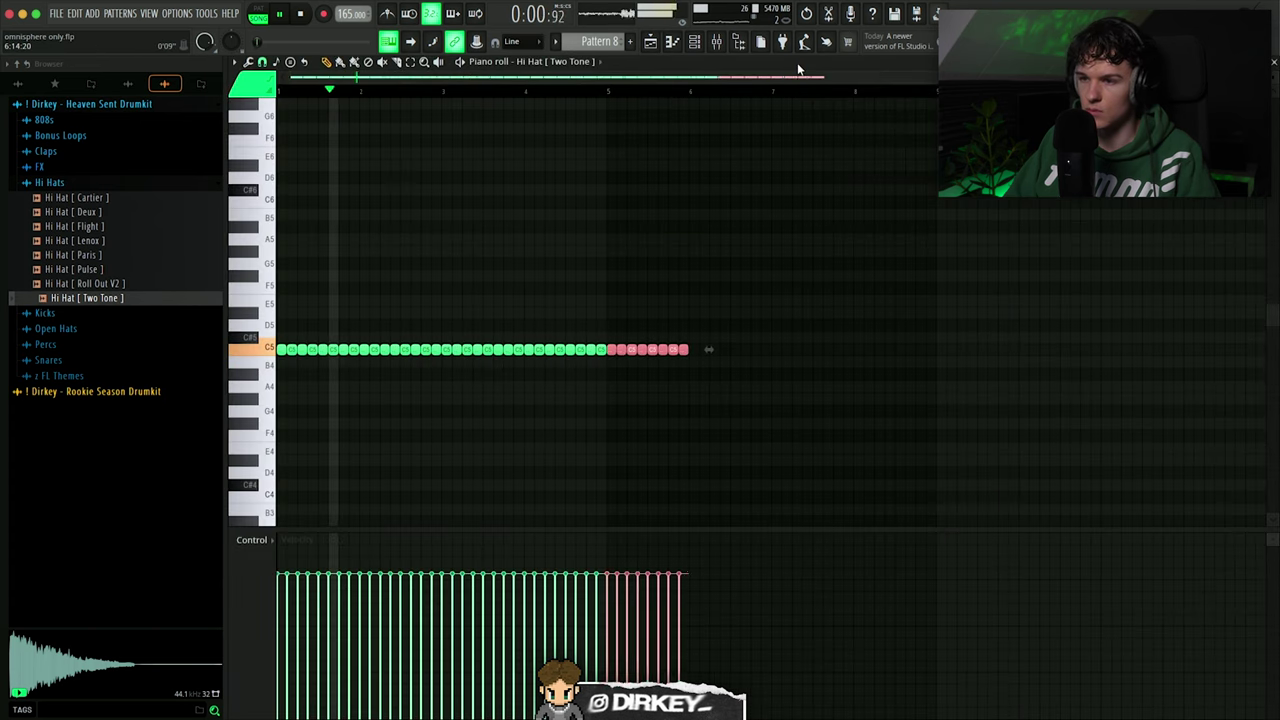
key(ctrl+b)
key(ctrl+b)
key(ctrl+b)
key(ctrl+d)
key(F6)
Try the Cartier, Pulse, Paris, Flight and Deux hi-hat samples, settling on Deux
click(131, 199)
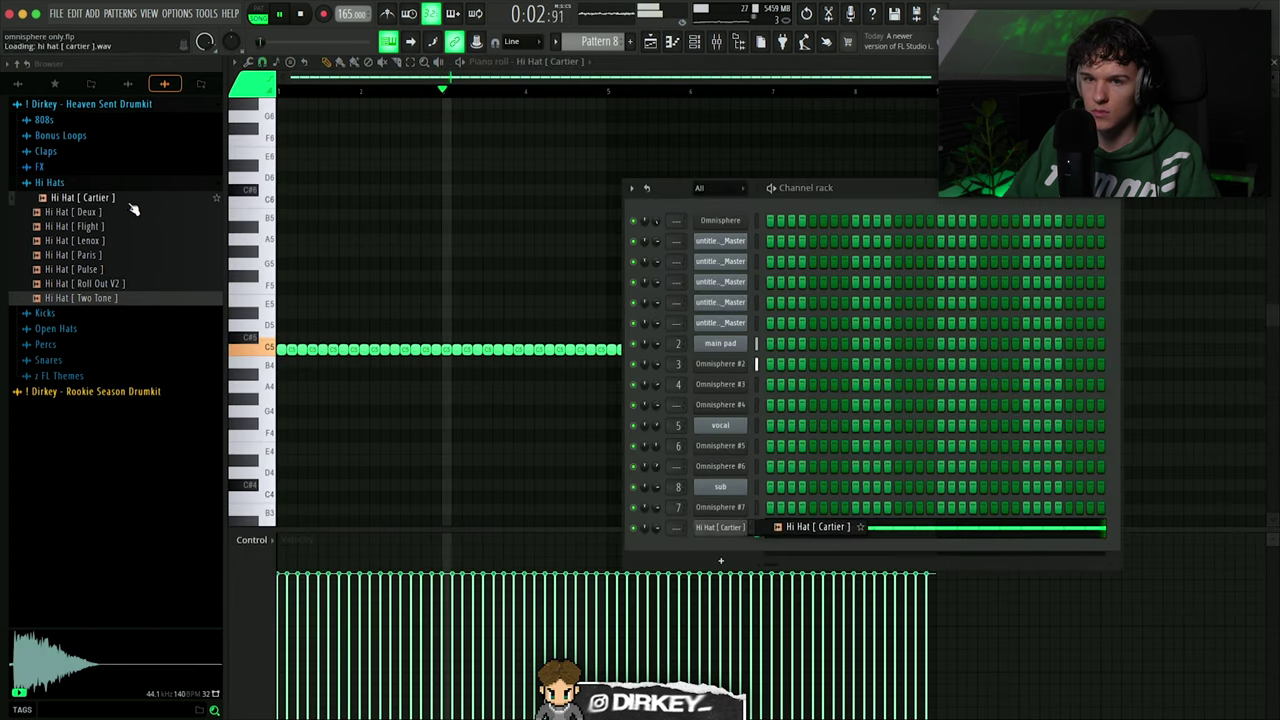
click(84, 283)
click(85, 268)
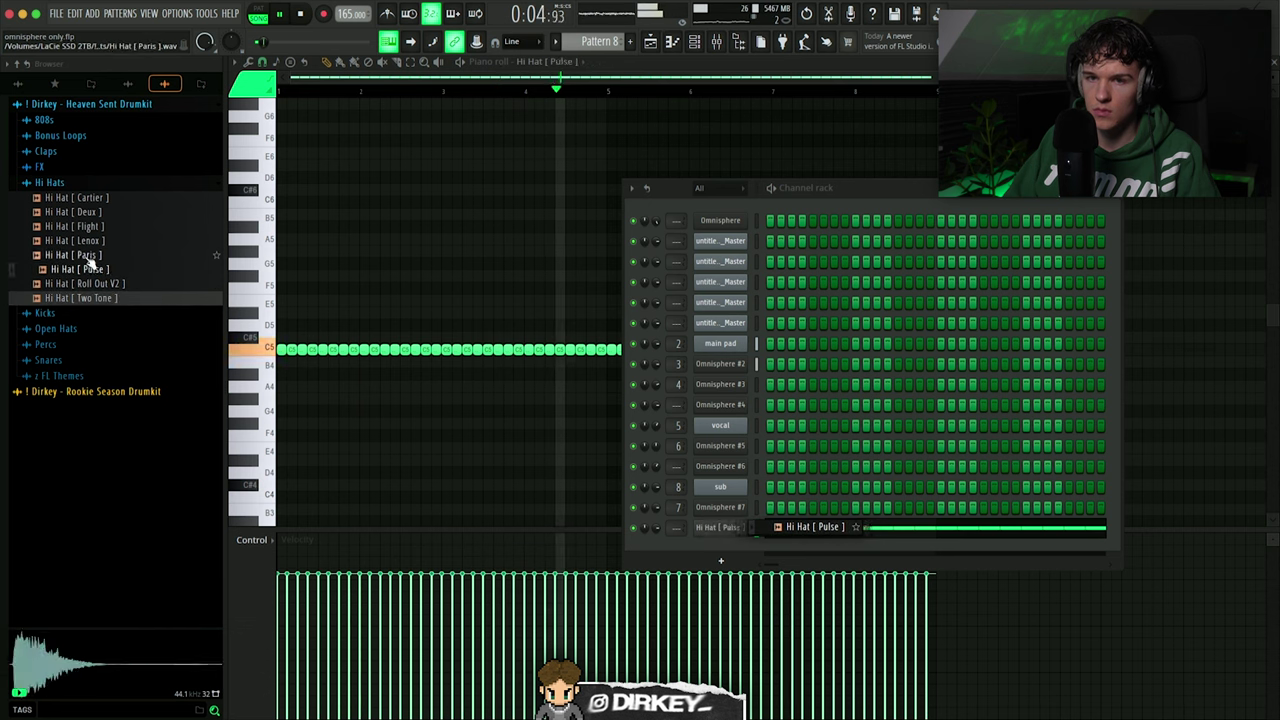
click(84, 255)
click(90, 227)
click(100, 213)
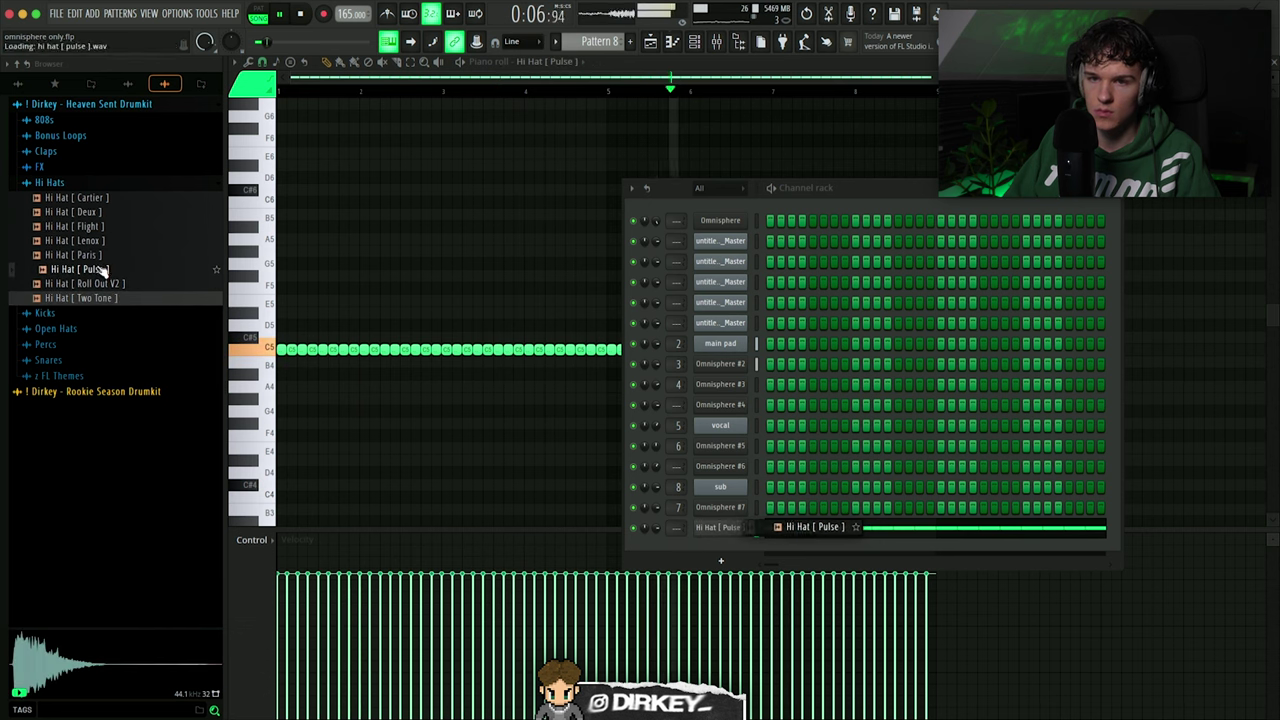
click(723, 532)
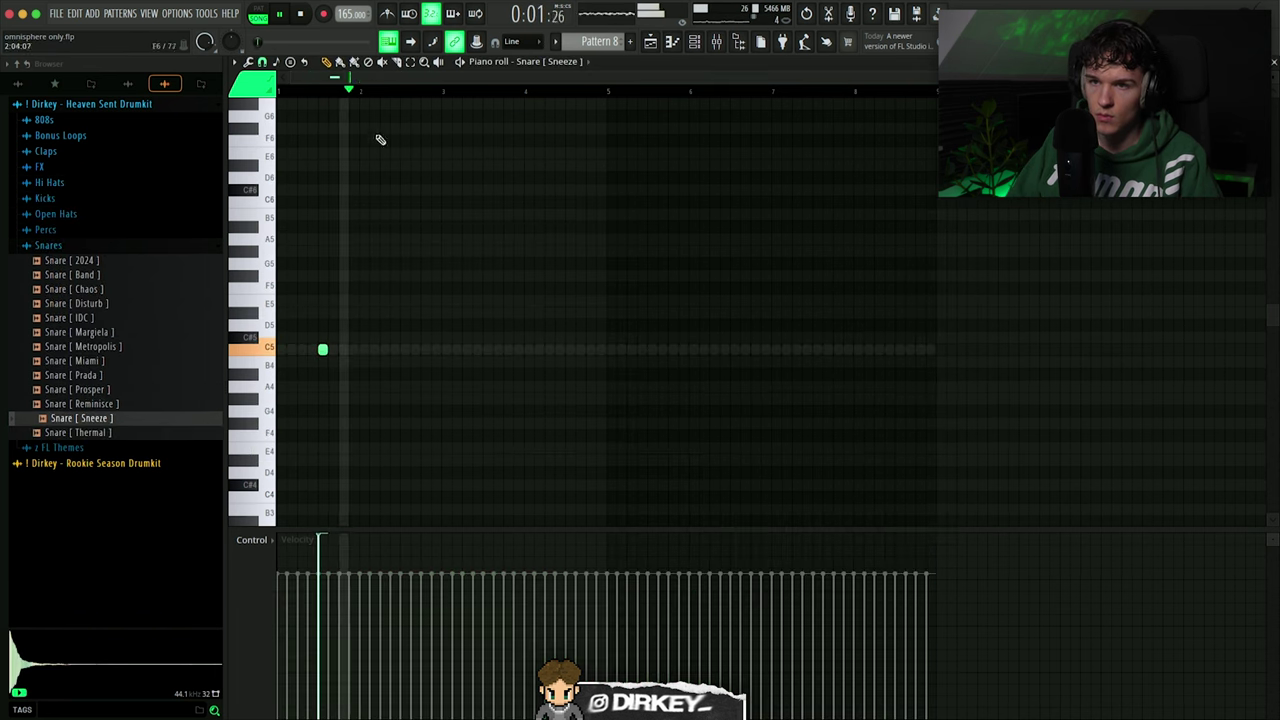
Repeat the C5 snare note along the pattern and check the snare sample settings
key(ctrl+b)
key(ctrl+b)
key(ctrl+b)
key(ctrl+b)
key(ctrl+b)
key(ctrl+b)
key(ctrl+d)
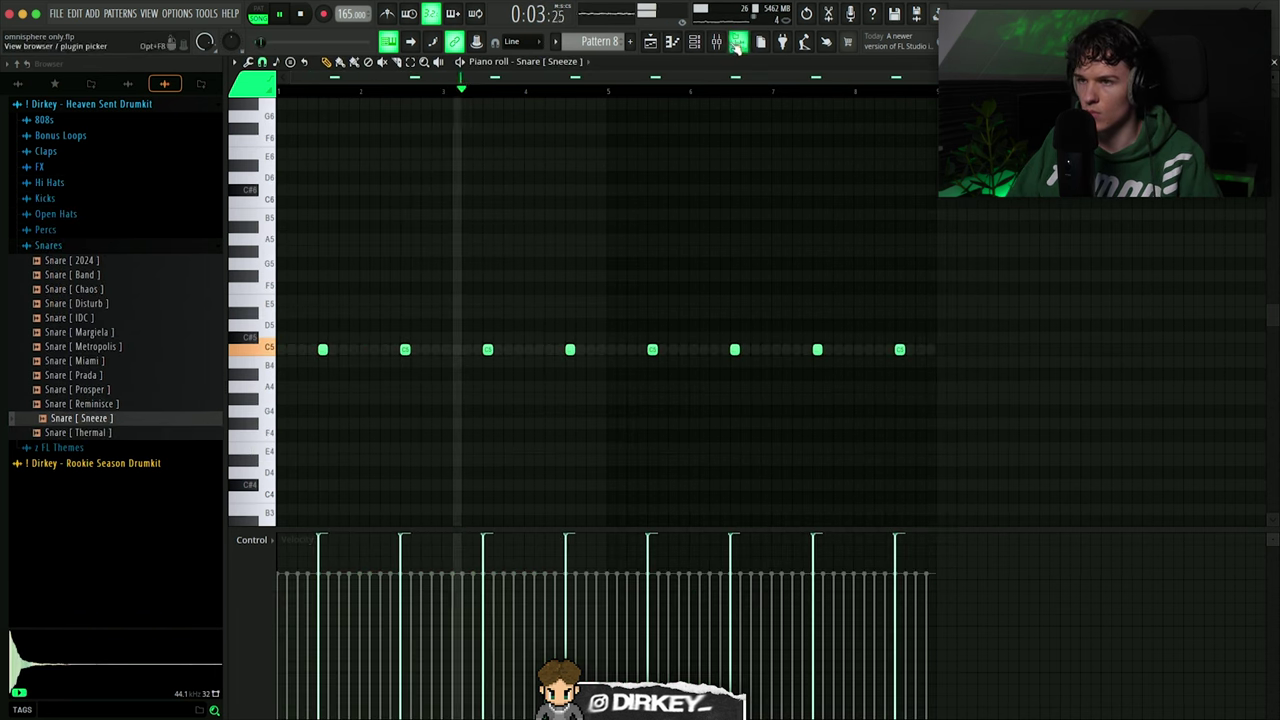
key(F6)
click(722, 548)
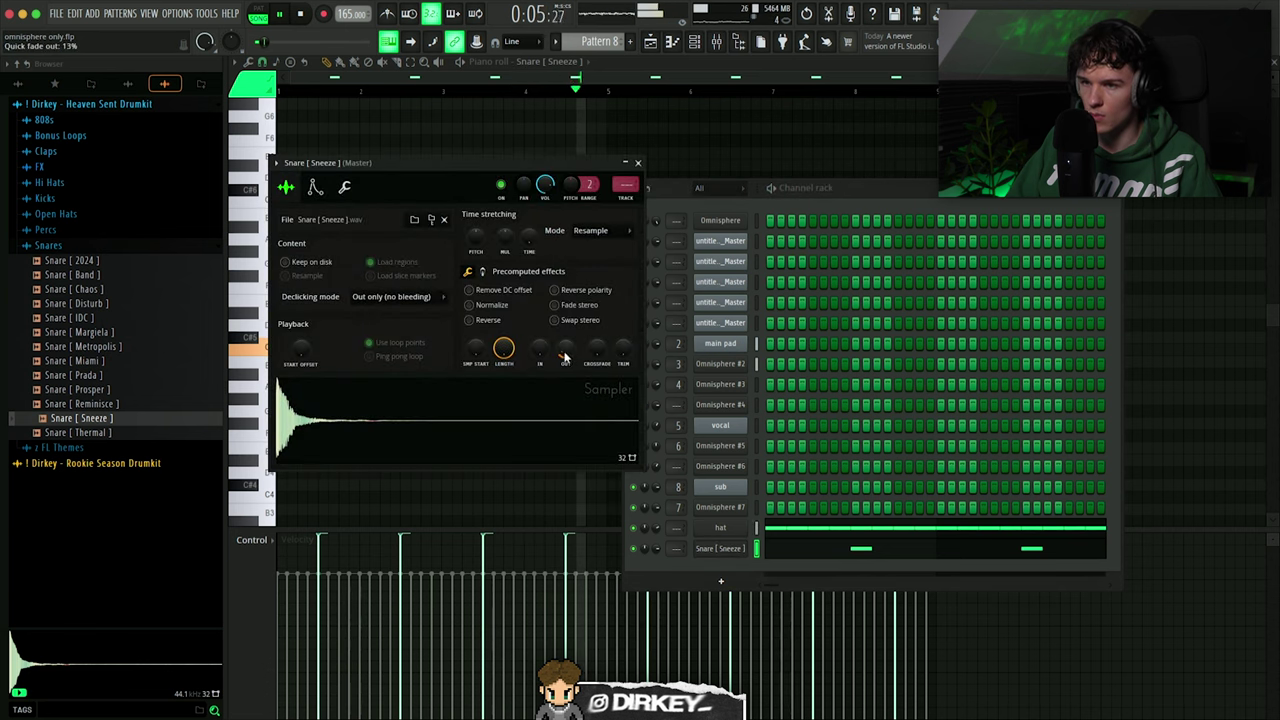
click(640, 163)
Audition Clap [Fifties], [Crisp] and [Vulture], loading Clap [Vulture] as a new channel
click(45, 151)
click(68, 181)
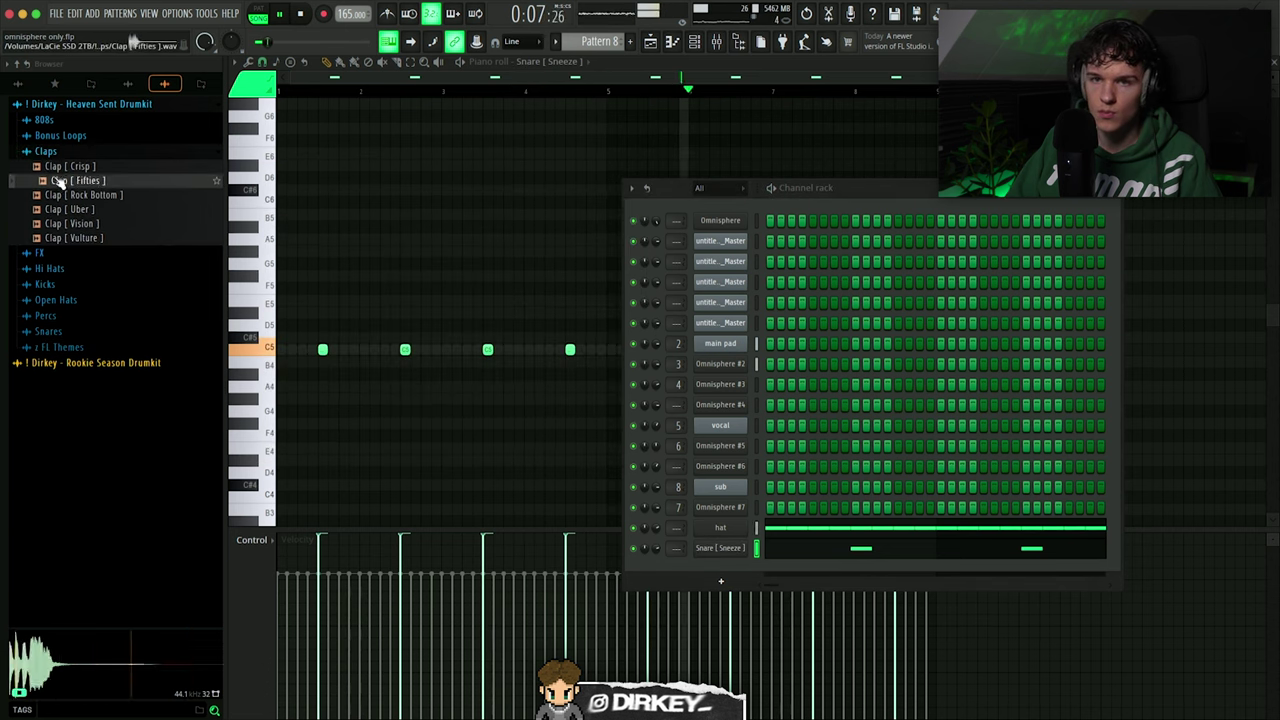
click(68, 167)
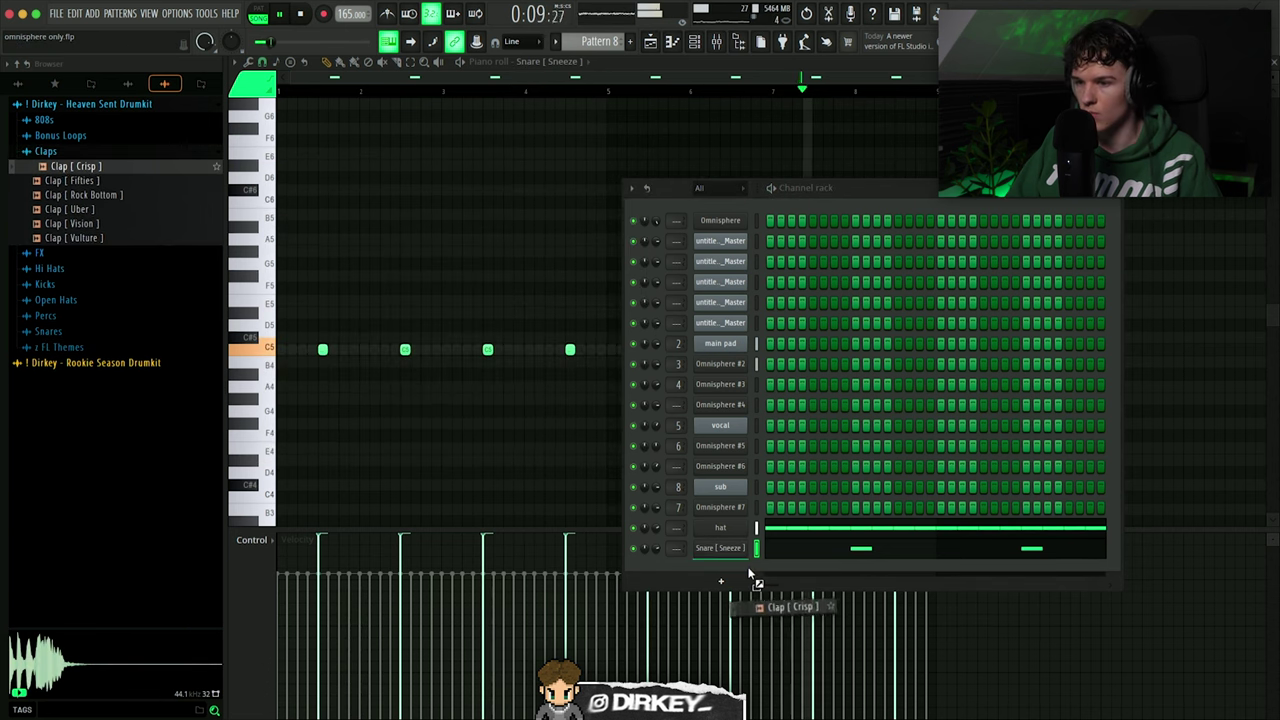
drag(750, 572, 705, 567)
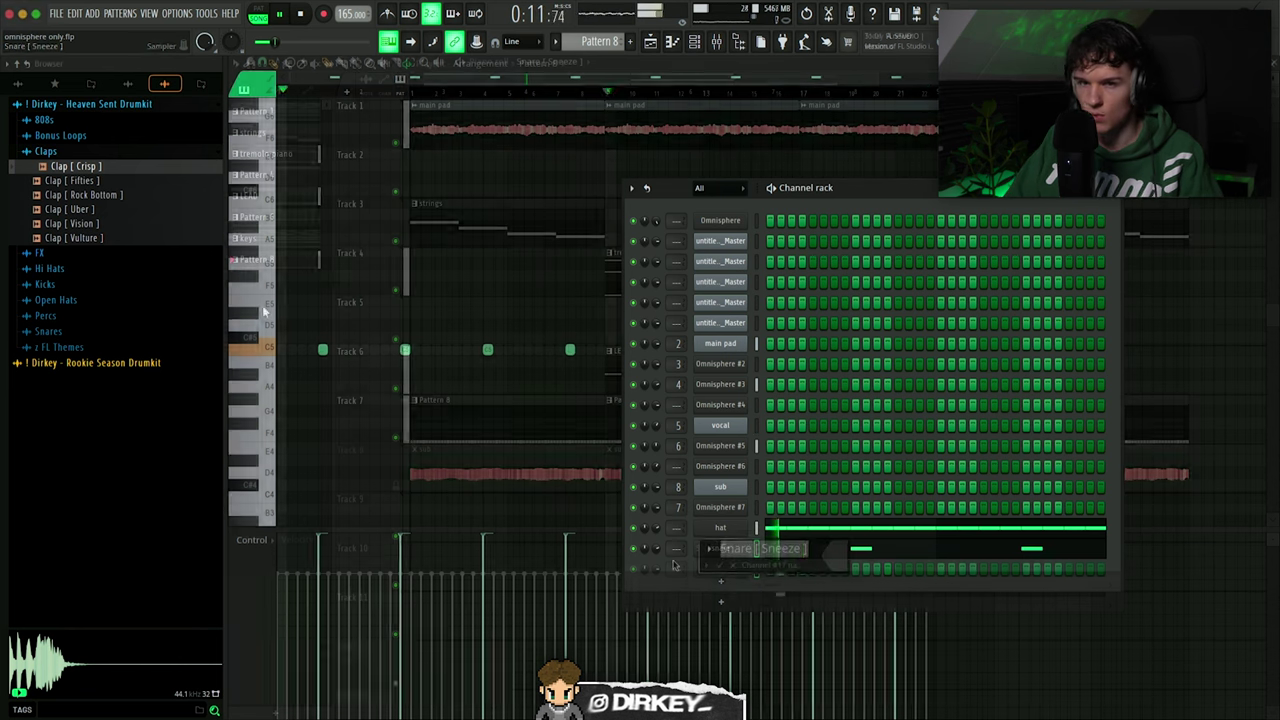
click(103, 240)
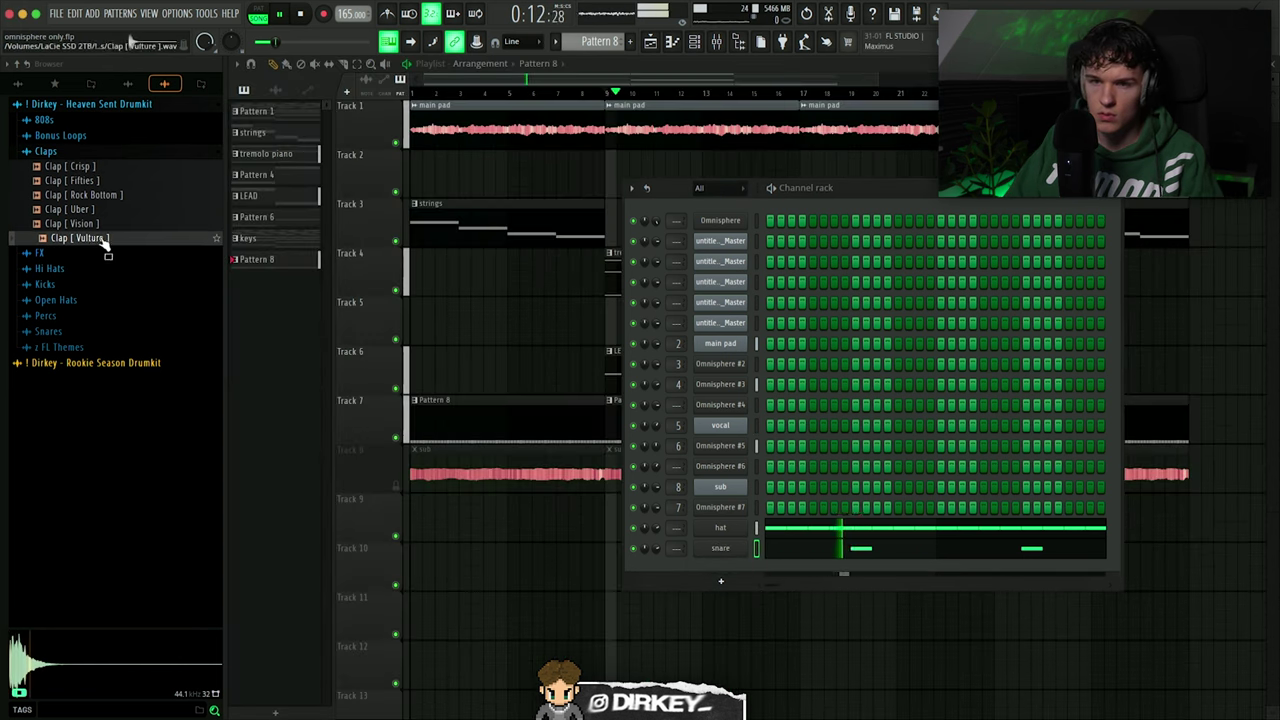
drag(737, 570, 737, 570)
Place a C5 clap note and duplicate it into the following bars
right_click(740, 568)
click(775, 530)
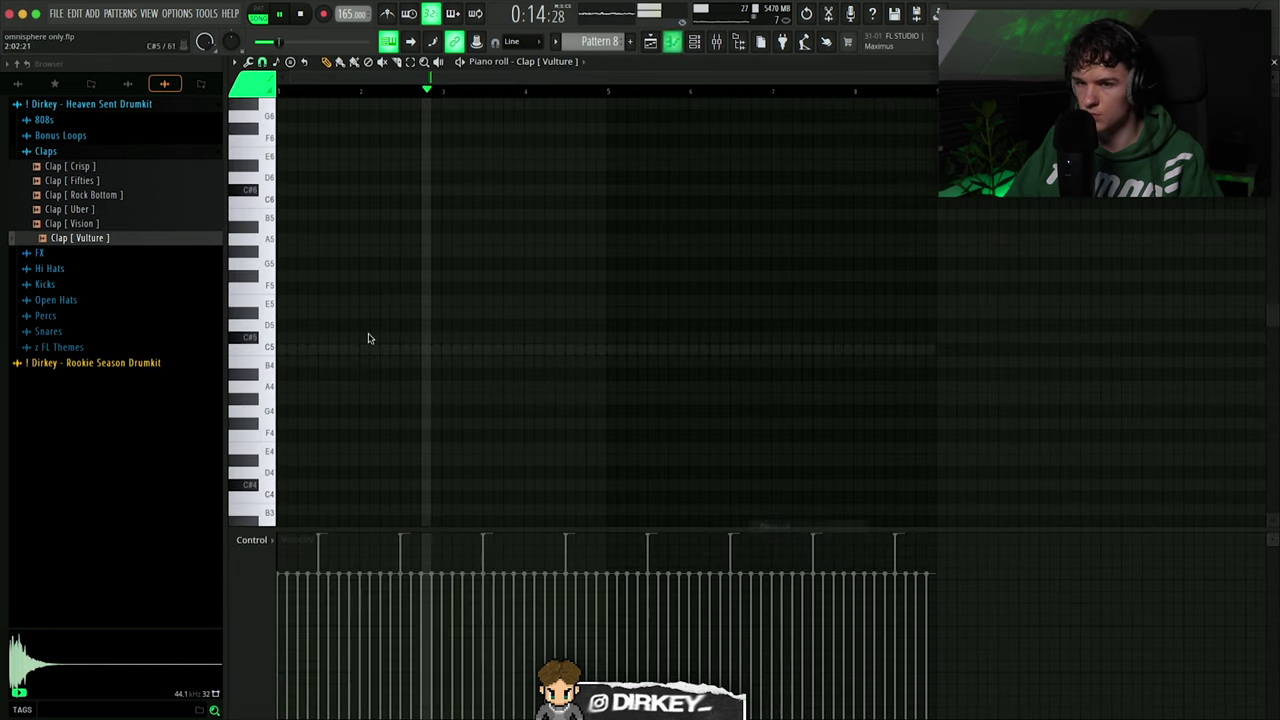
click(568, 348)
double_click(606, 93)
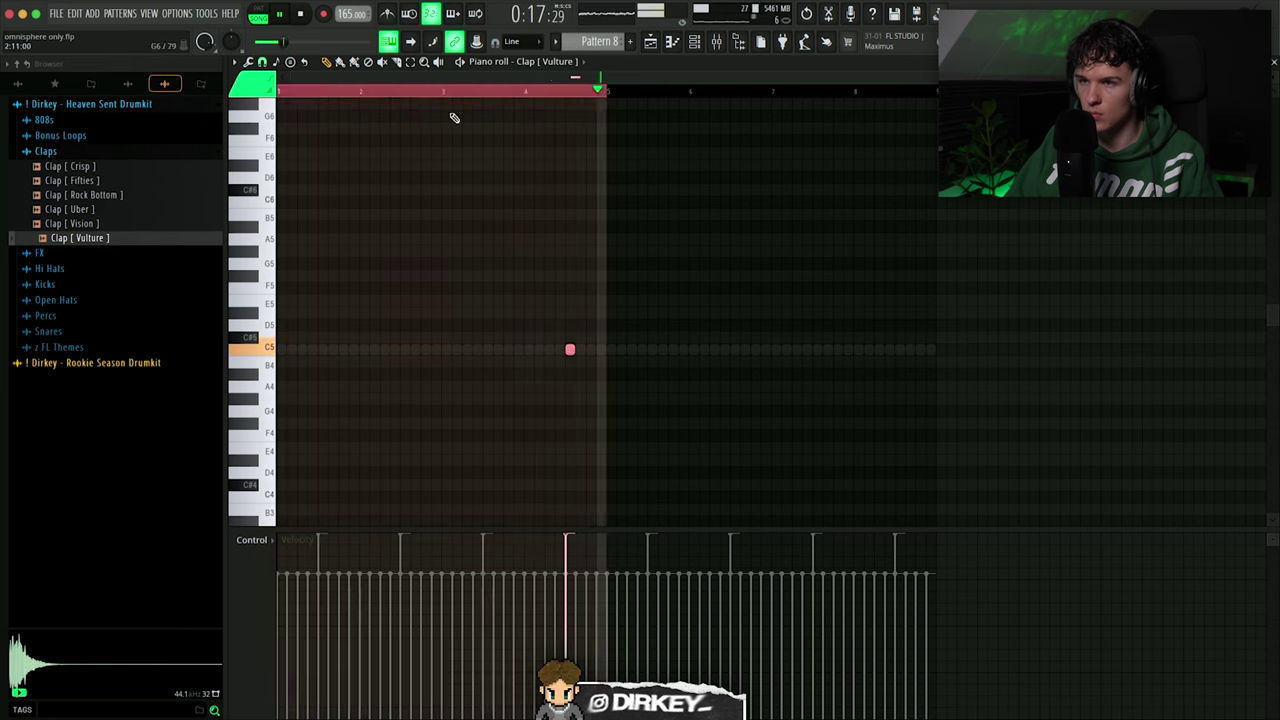
key(ctrl+b)
key(F6)
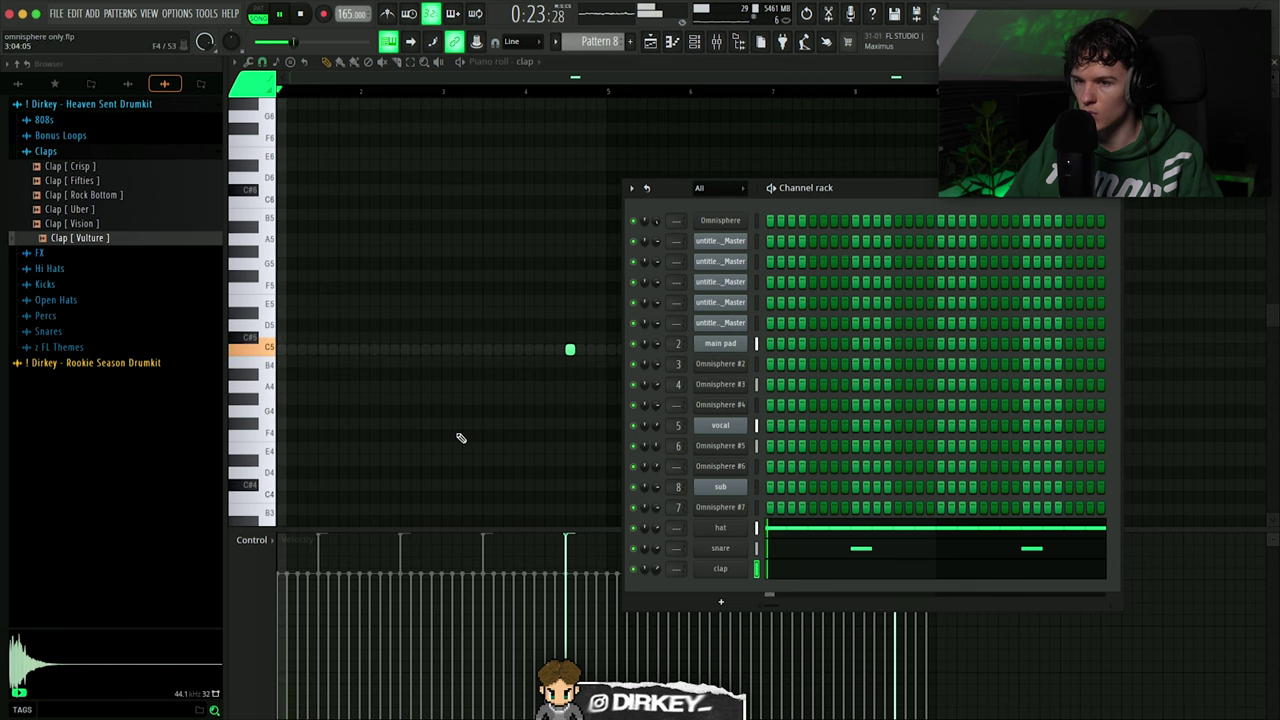
click(88, 212)
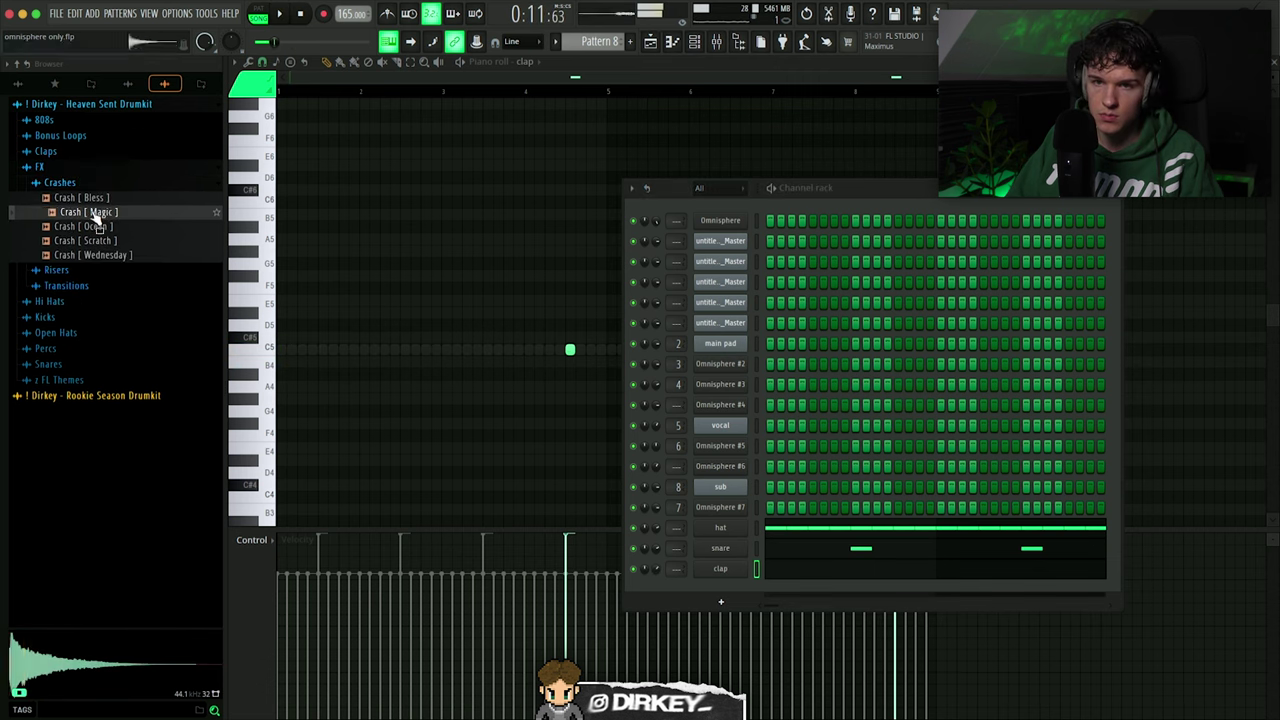
Add Crash [Ocean] as a channel named 'crash' and move it above the hat
drag(88, 232, 779, 597)
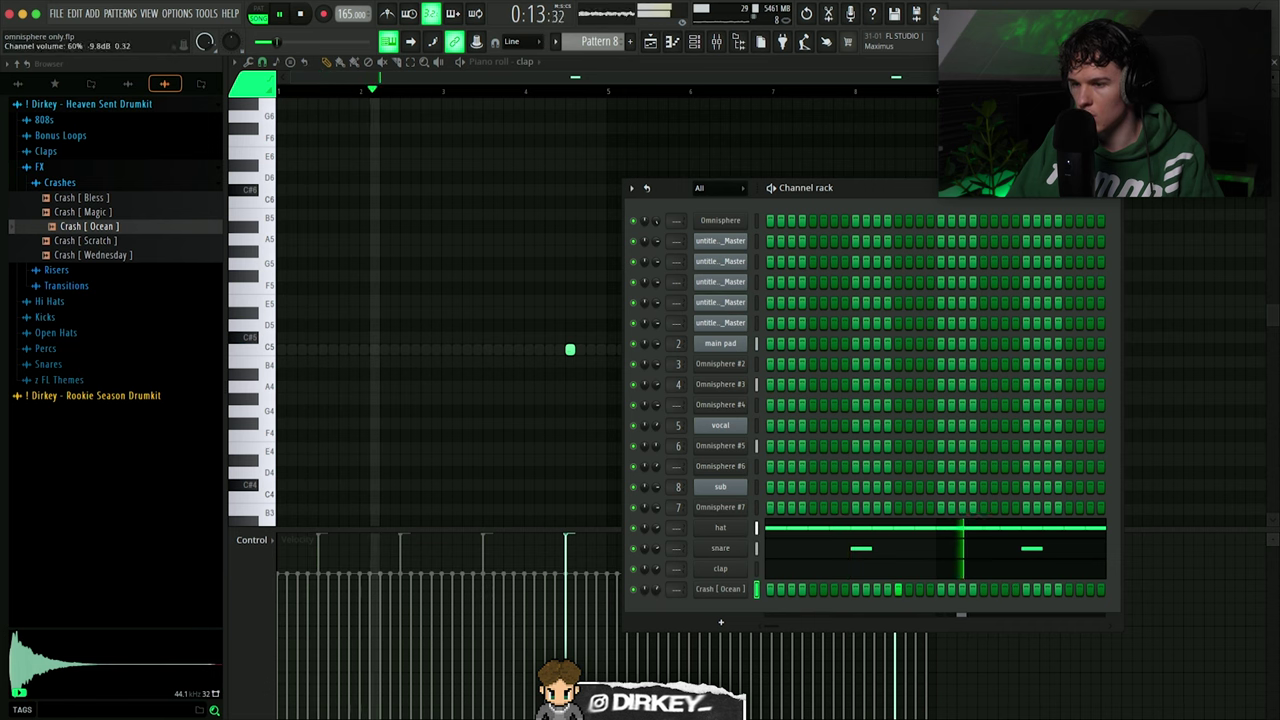
key(F2)
text(crash)
key(Return)
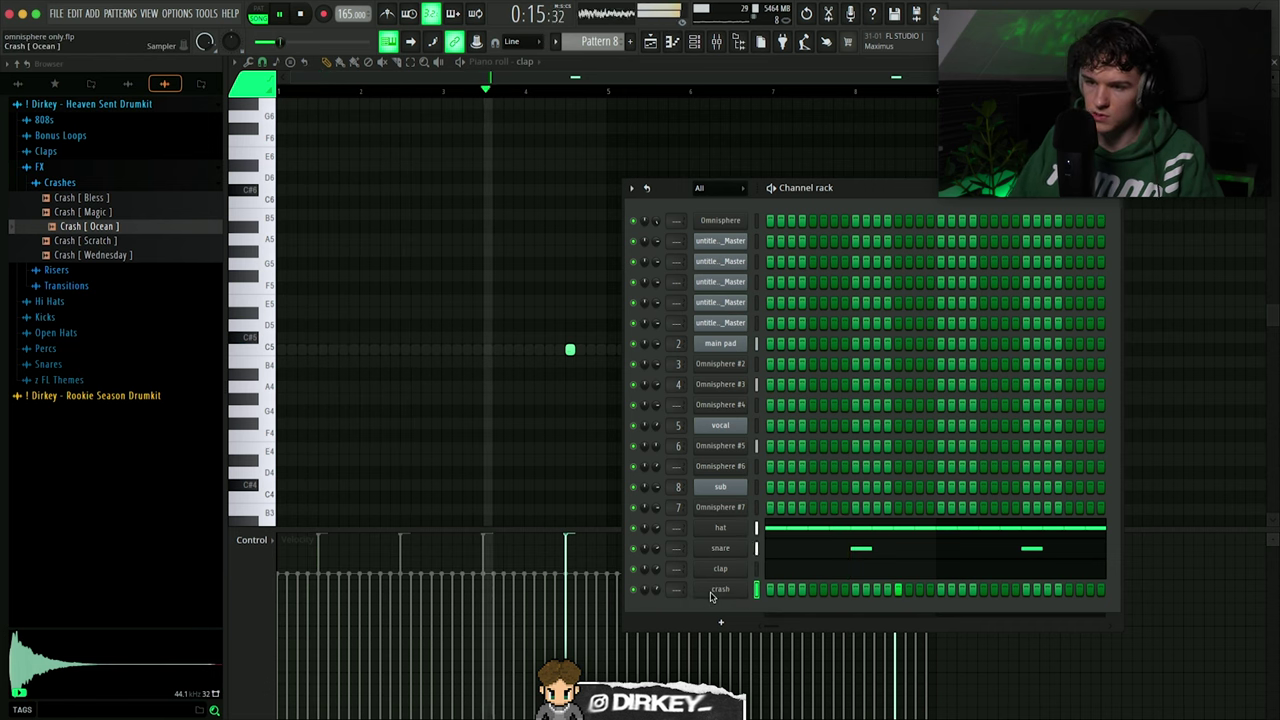
key(alt+Up)
key(alt+Up)
key(alt+Up)
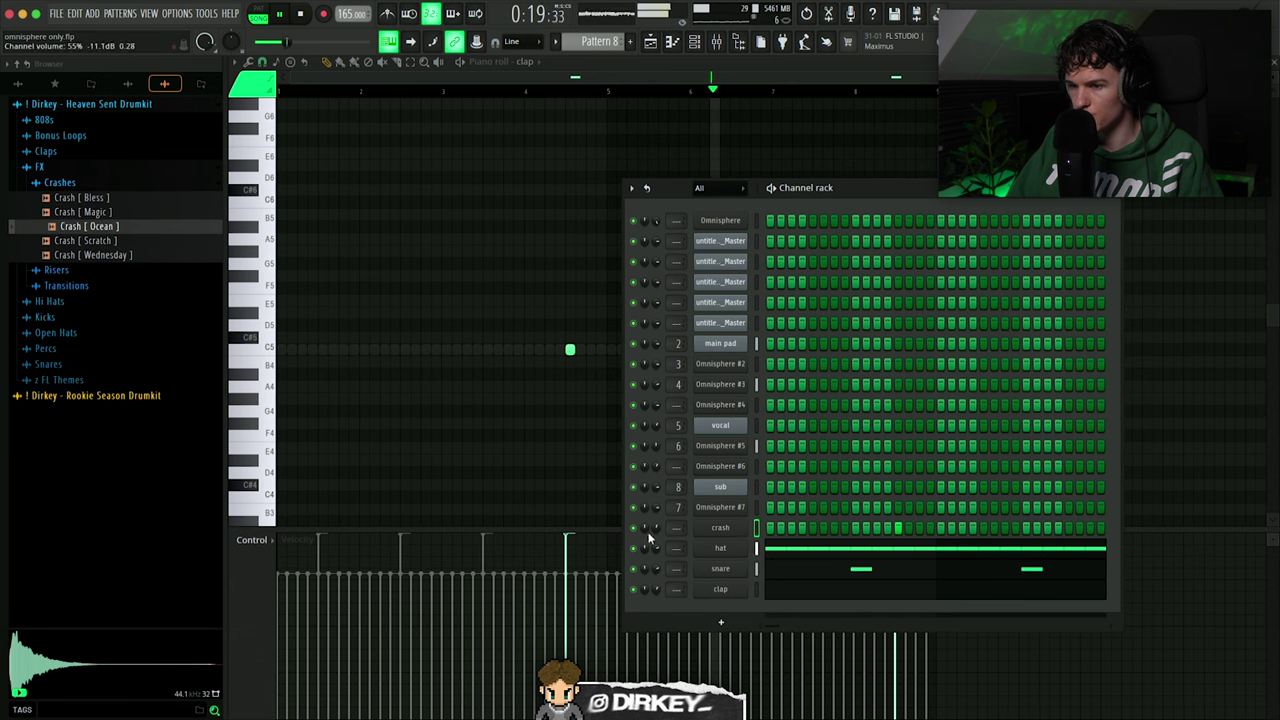
Lower the later hat notes two semitones and adjust the low C4 hat note's pitch
click(737, 559)
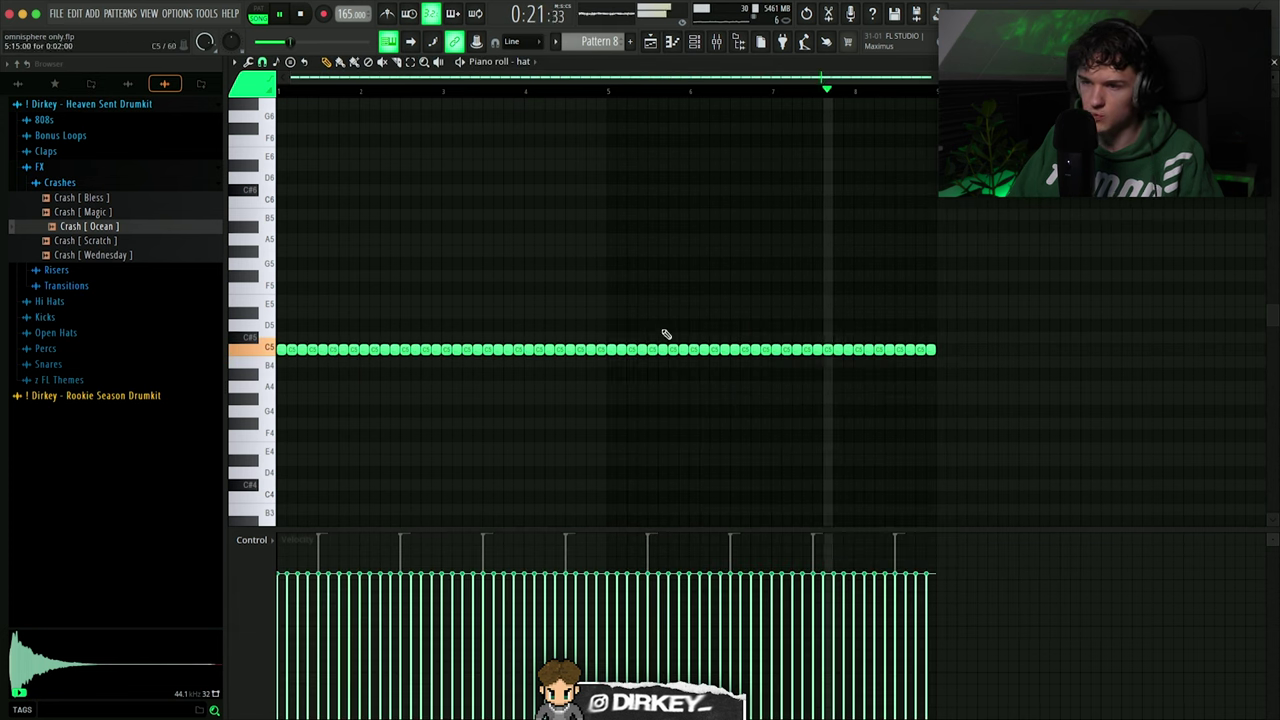
drag(1100, 294, 592, 405)
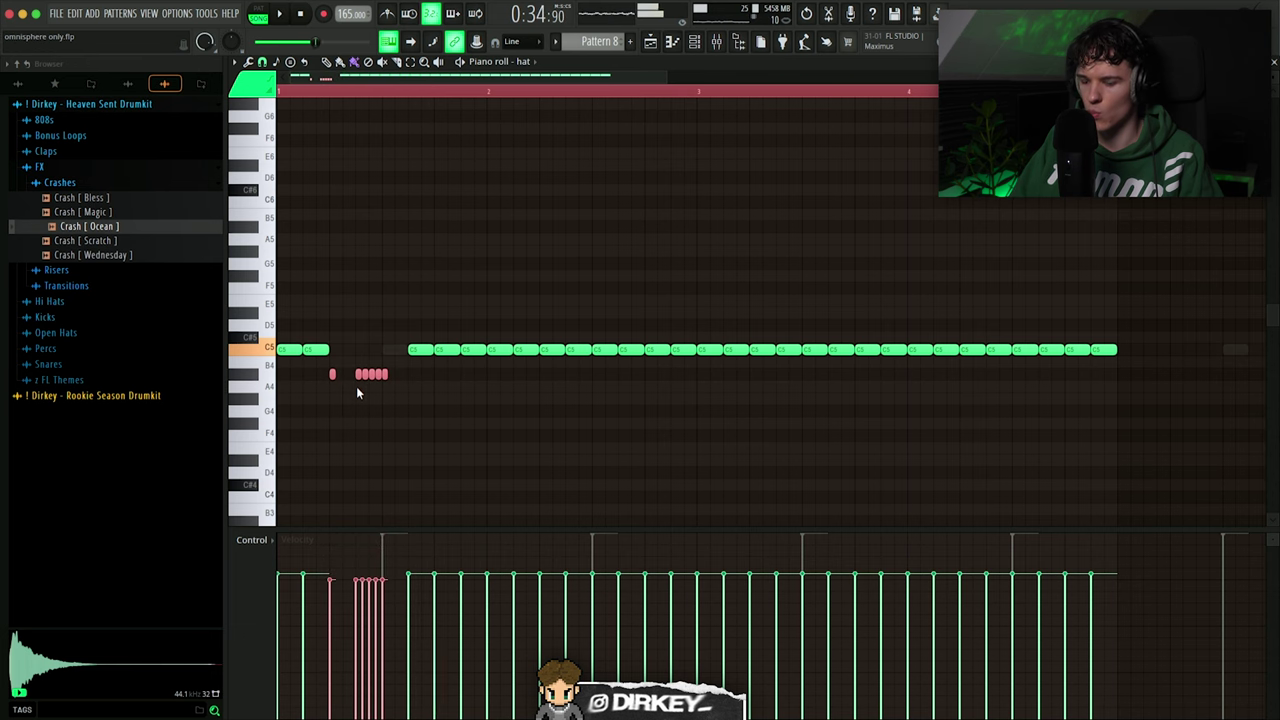
drag(357, 370, 357, 393)
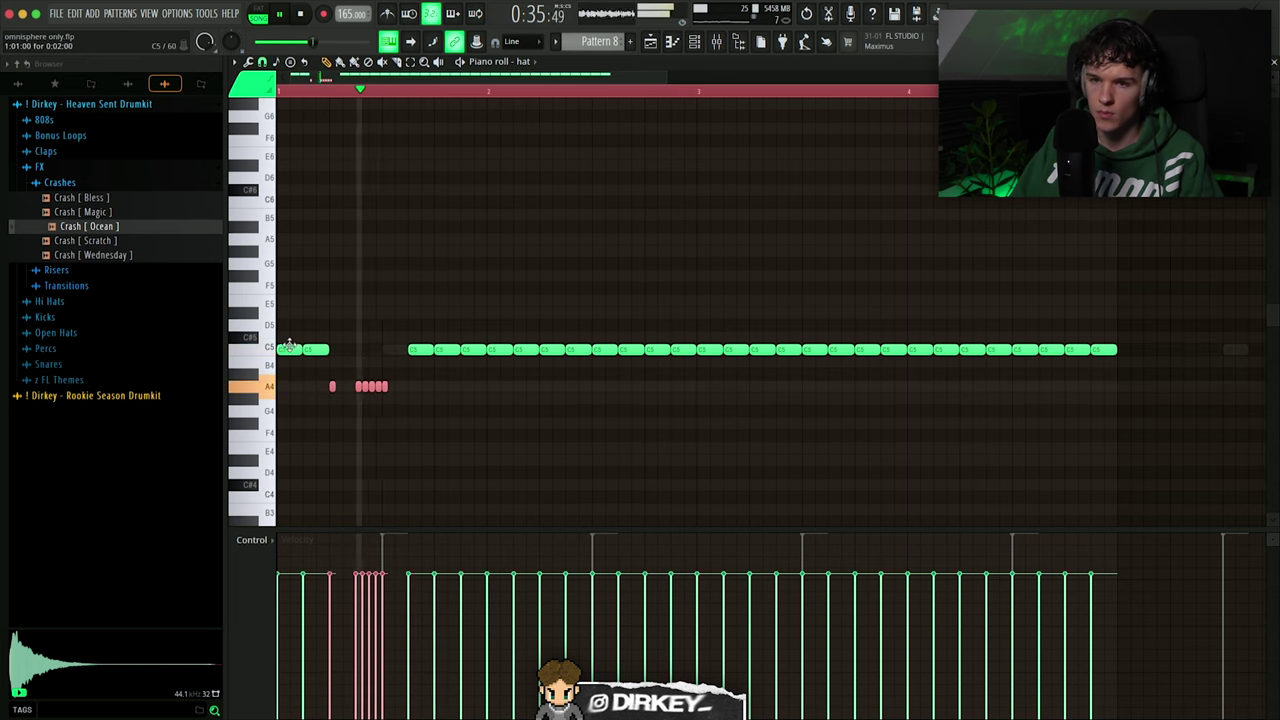
click(289, 472)
click(290, 494)
key(space)
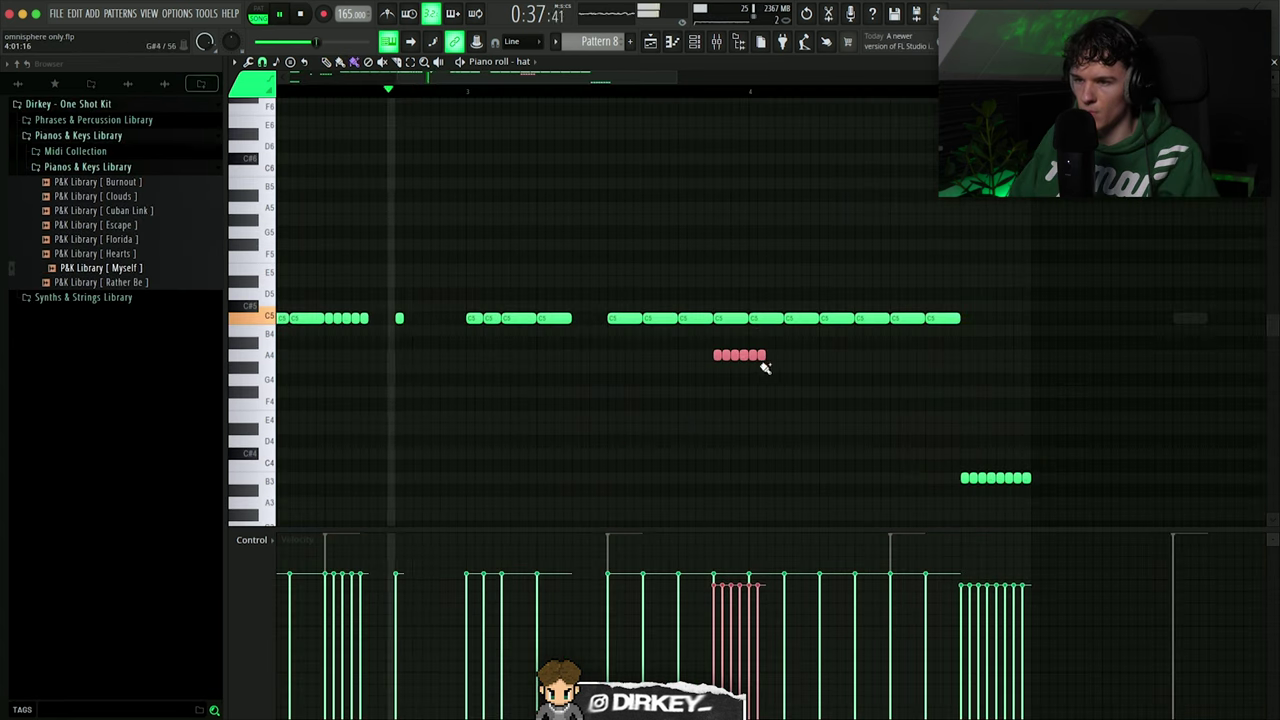
mouse_move(763, 366)
mouse_down()
mouse_move(757, 311)
mouse_move(763, 369)
mouse_up()
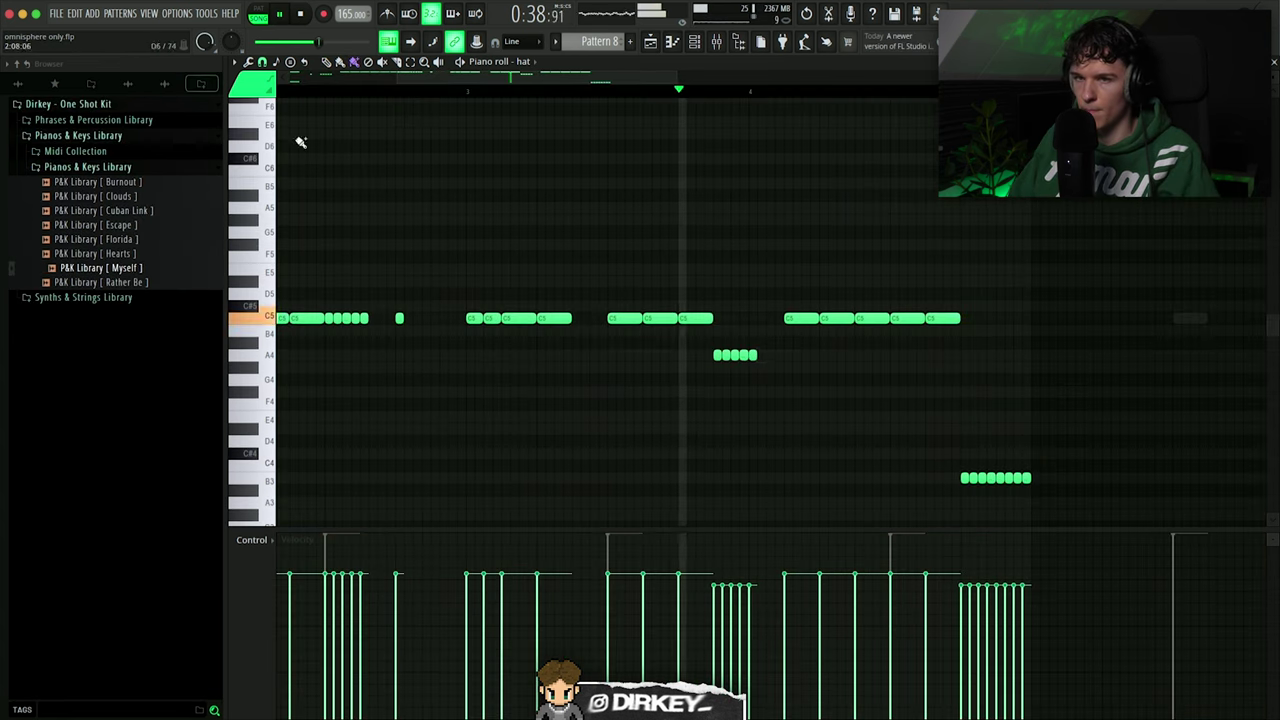
key(space)
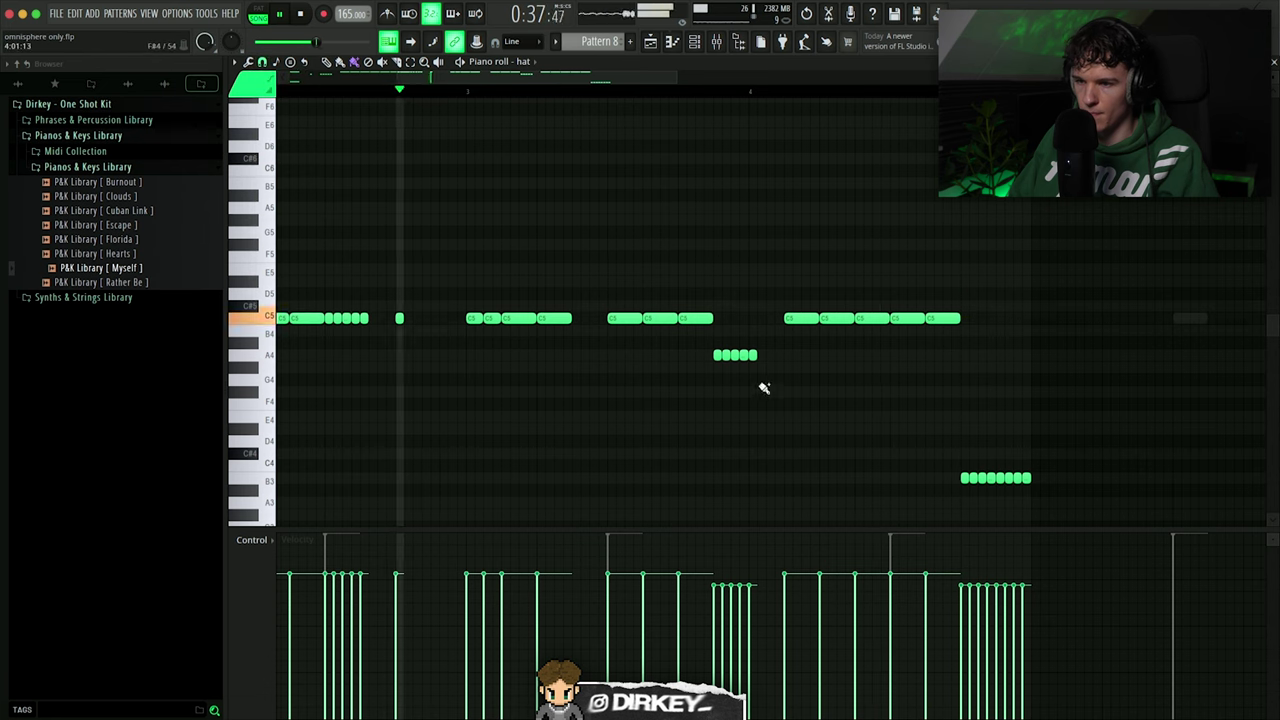
Copy the A4 hat notes further along and lower them into pitched rolls, one dropped an octave
drag(764, 388, 693, 360)
scroll(618, 97, down, 3)
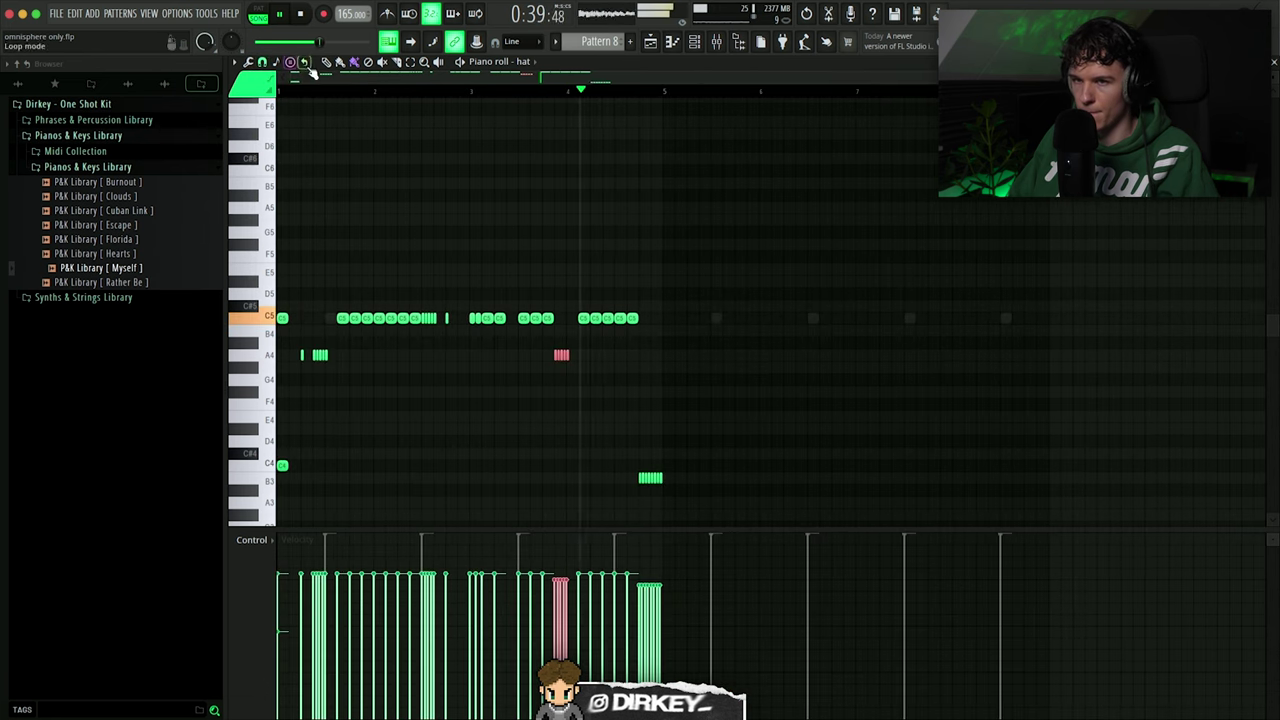
key(ctrl+b)
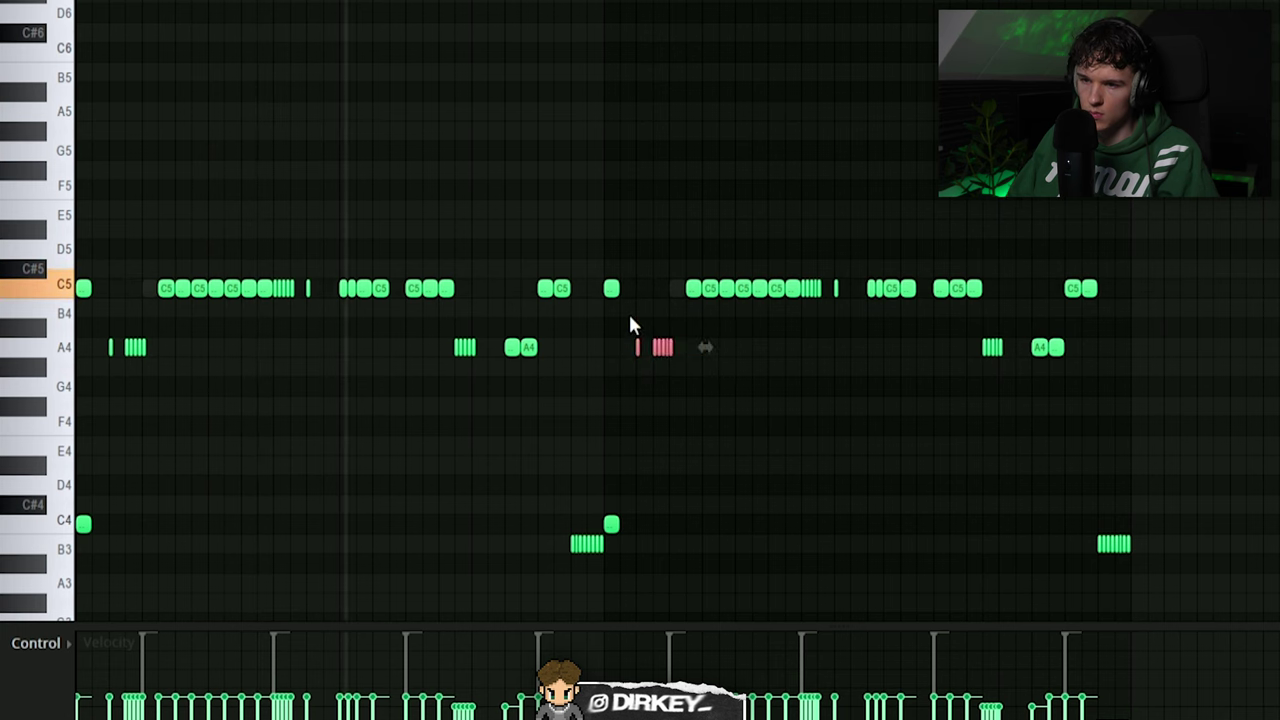
key(Down)
key(Down)
key(Down)
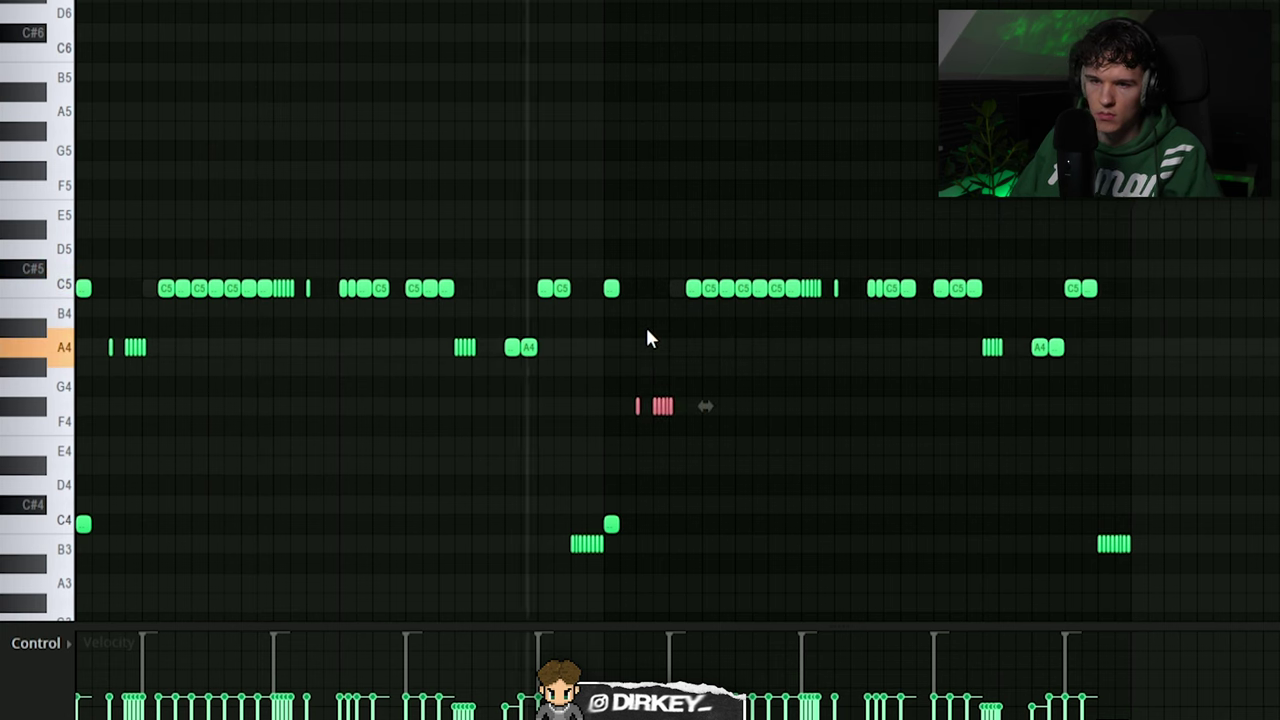
key(ctrl+d)
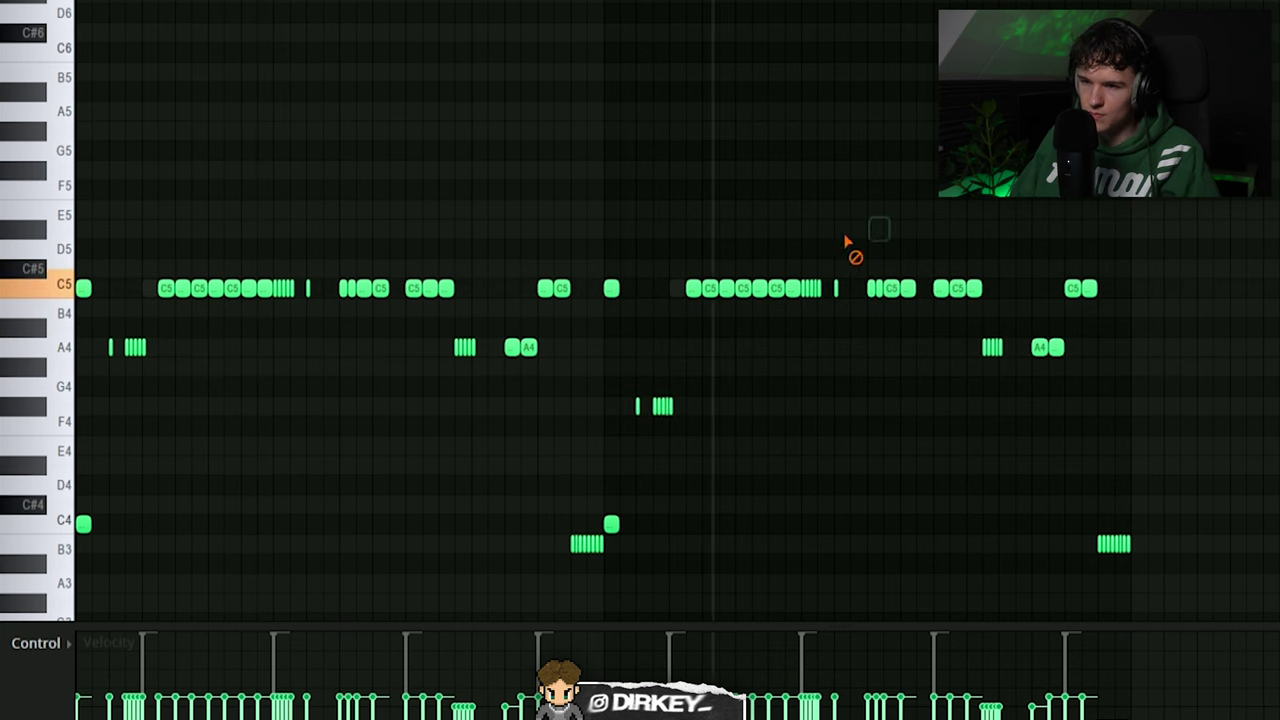
key(Down)
key(Down)
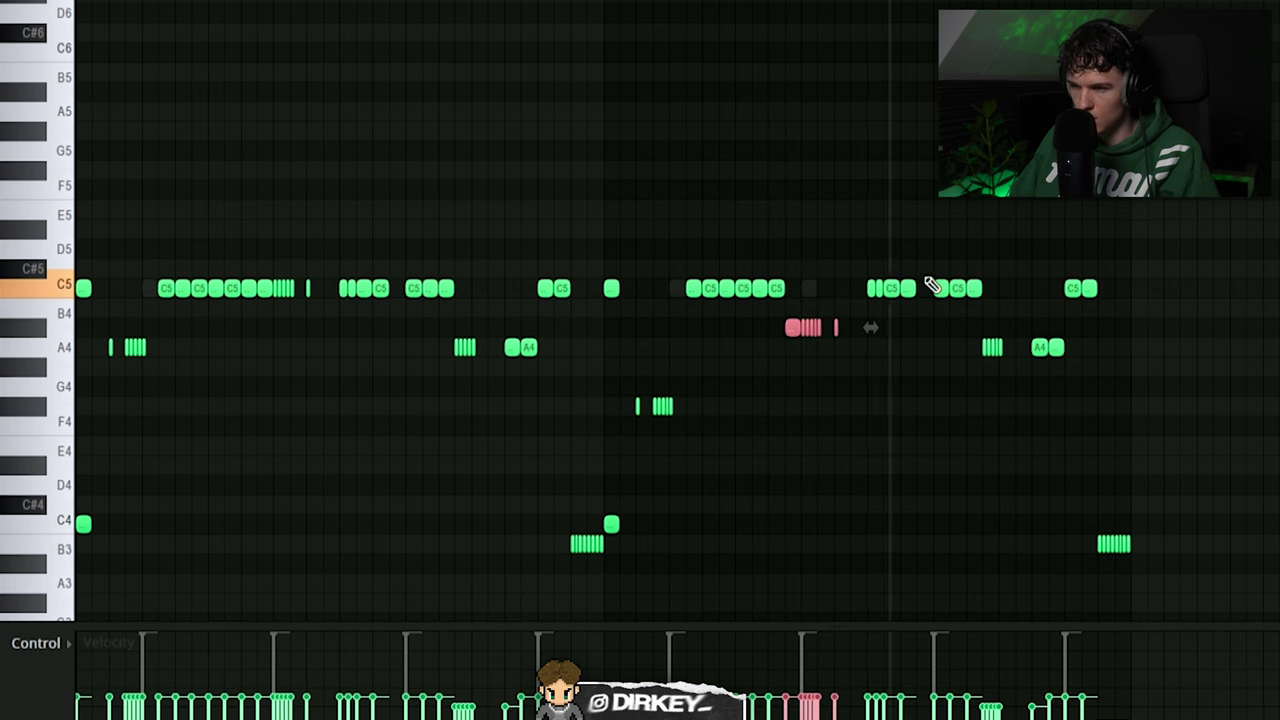
key(ctrl+Down)
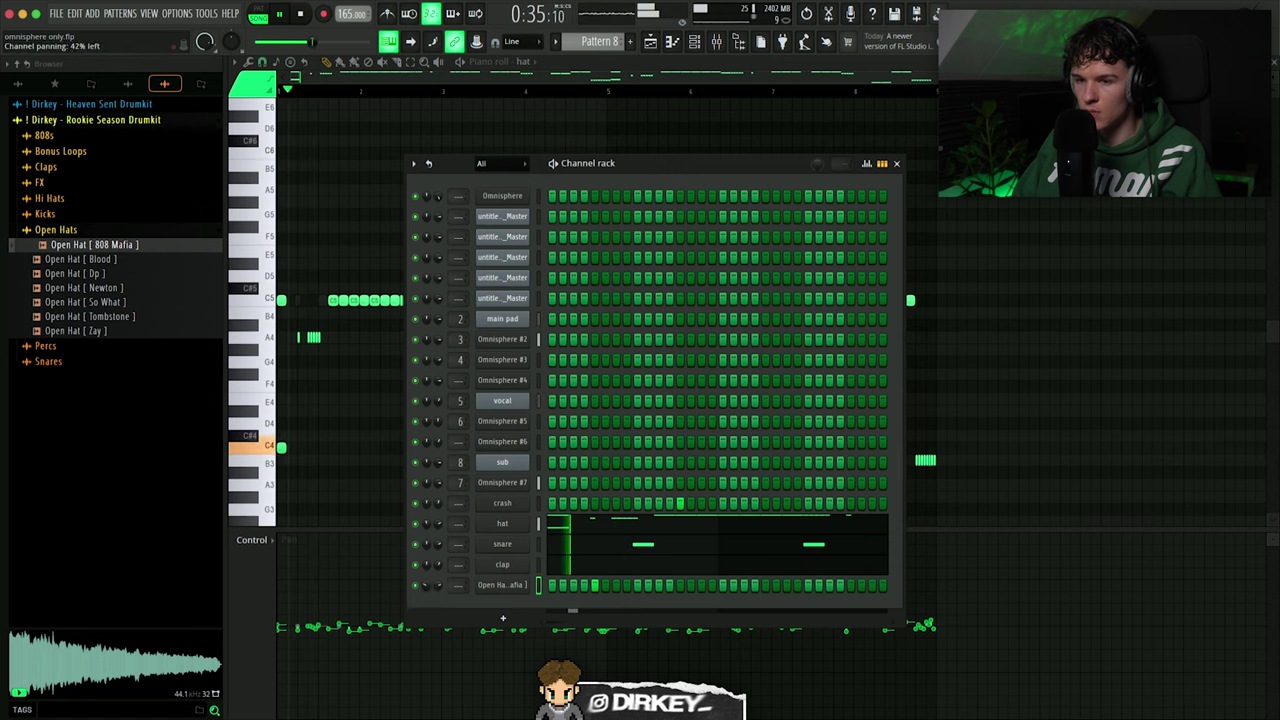
Place two C5 open hat notes on a chosen grid snap and duplicate them into later bars
right_click(511, 588)
click(557, 528)
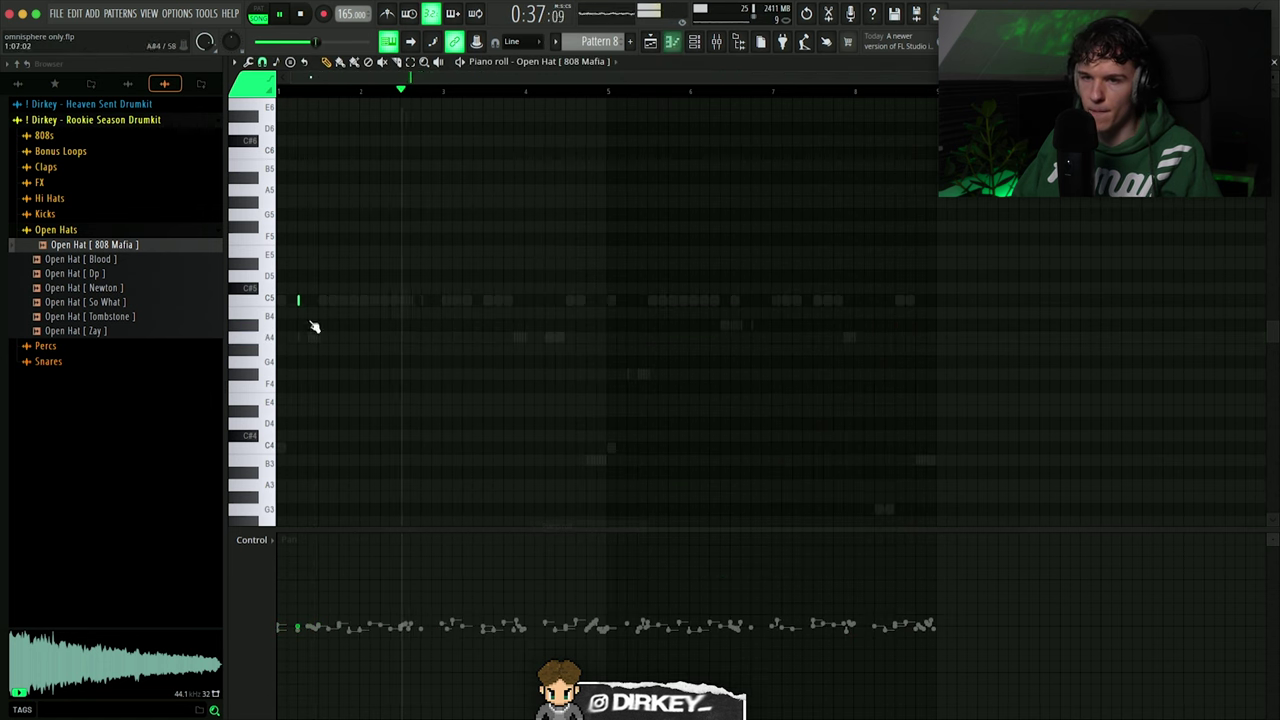
click(234, 61)
click(262, 61)
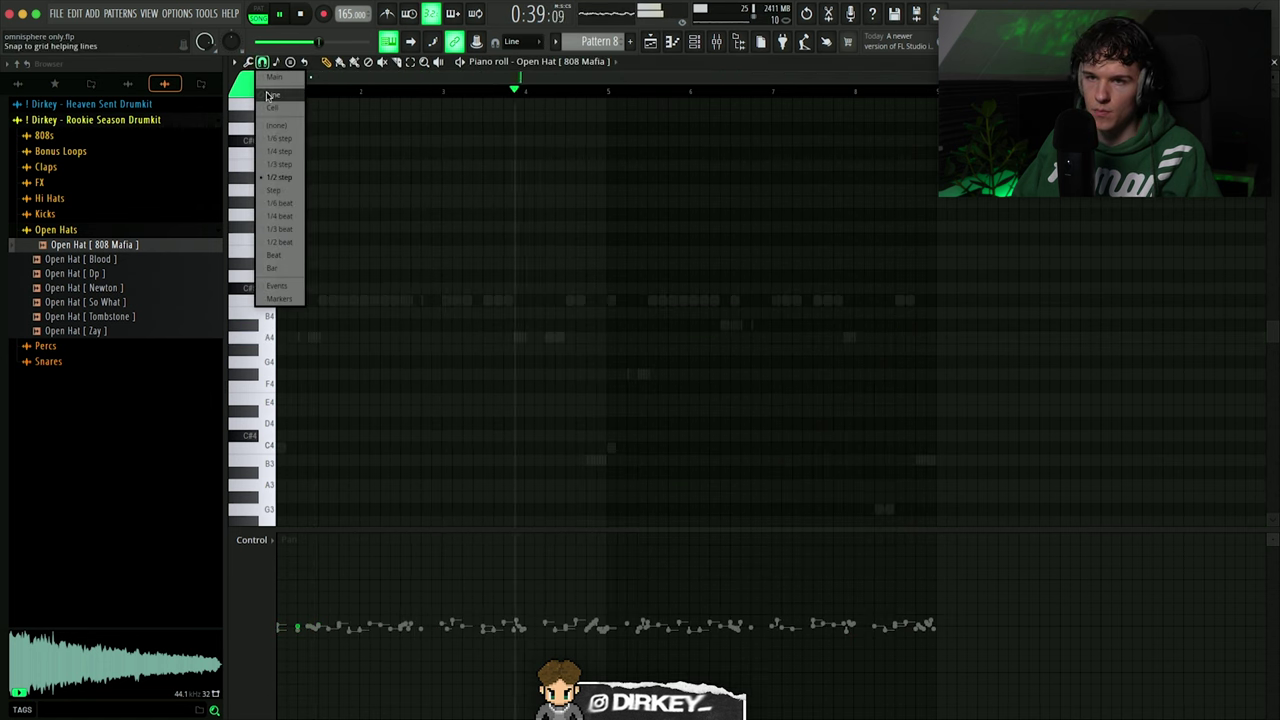
click(303, 299)
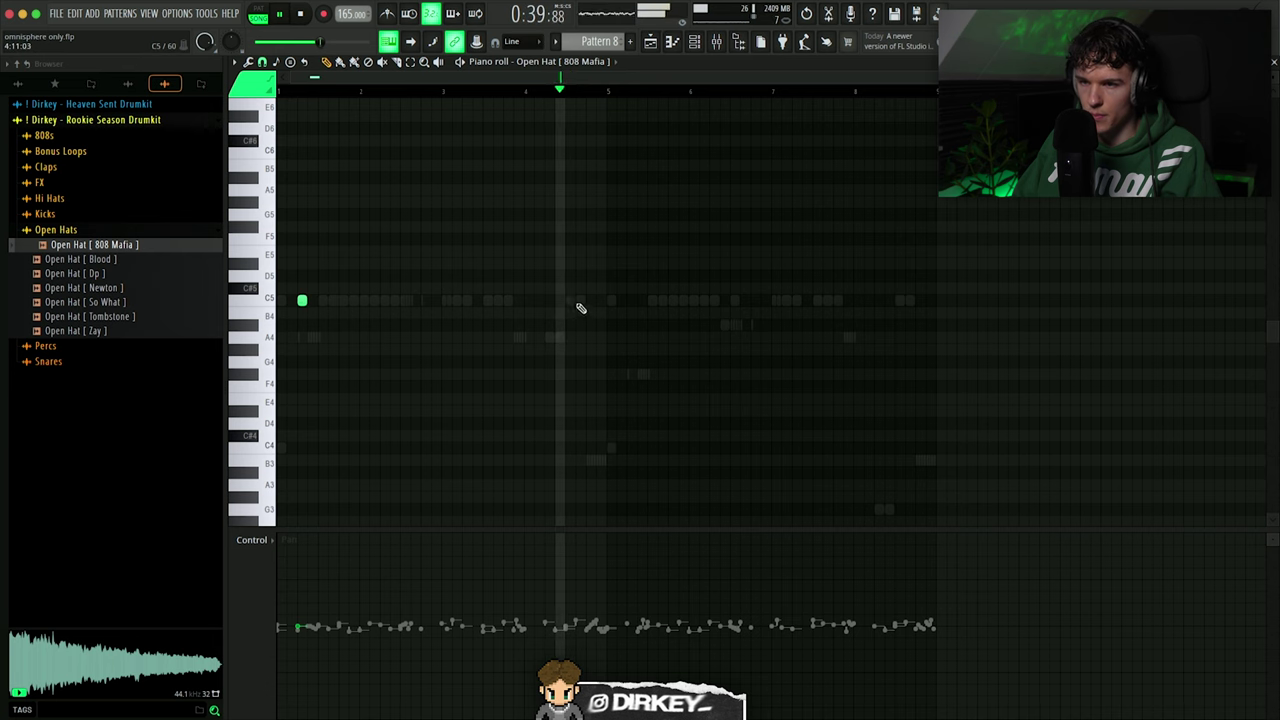
click(580, 300)
key(ctrl+b)
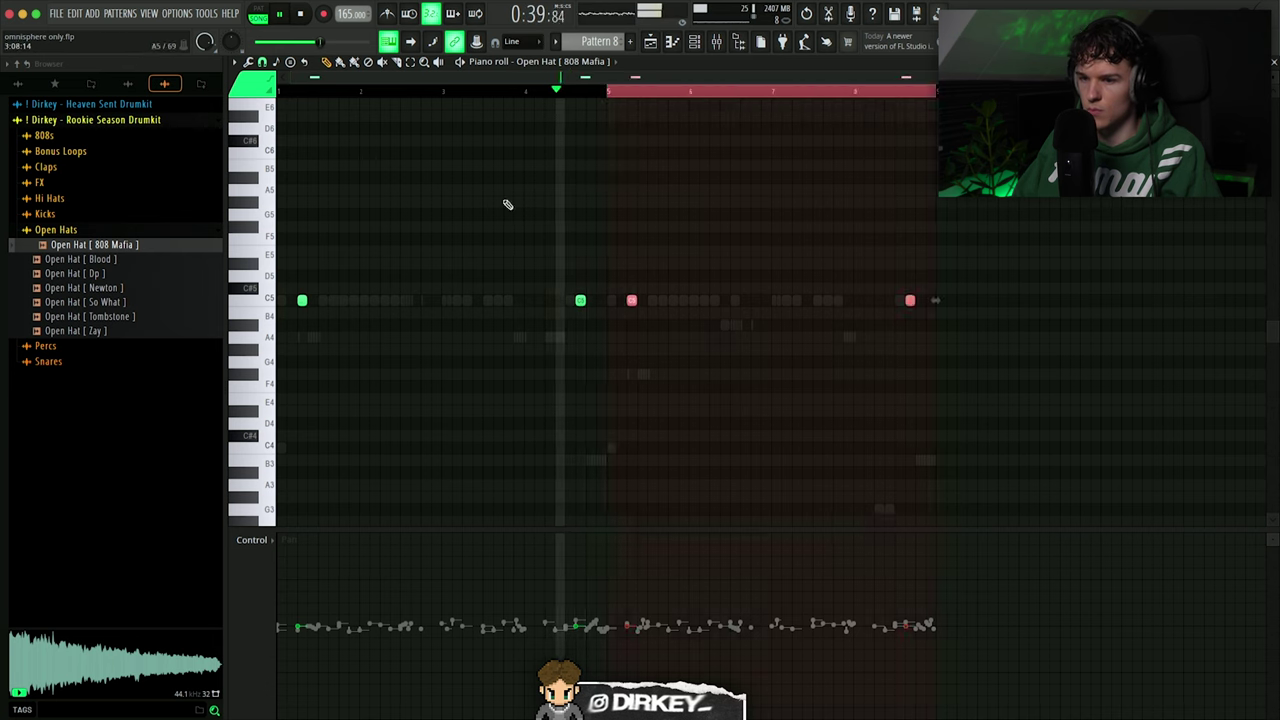
Switch the lower lane to note velocities and select all the open hat notes
click(272, 540)
click(280, 578)
key(ctrl+a)
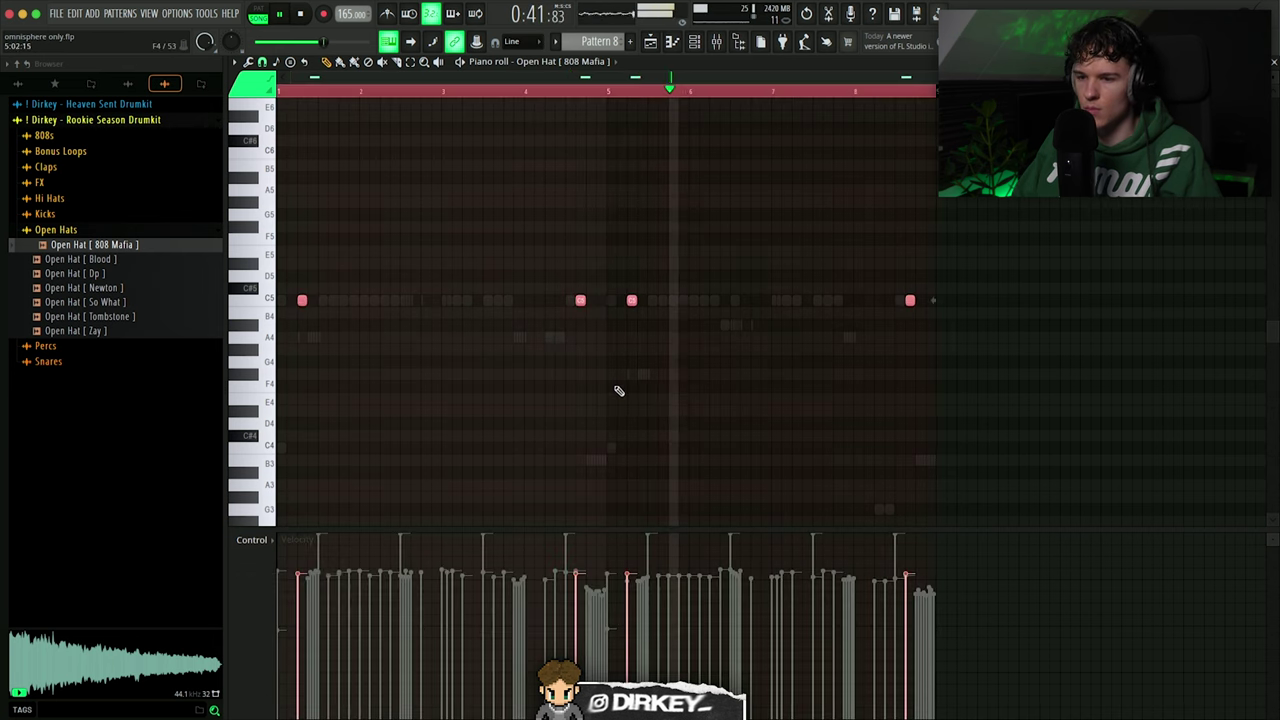
key(ctrl+d)
click(701, 44)
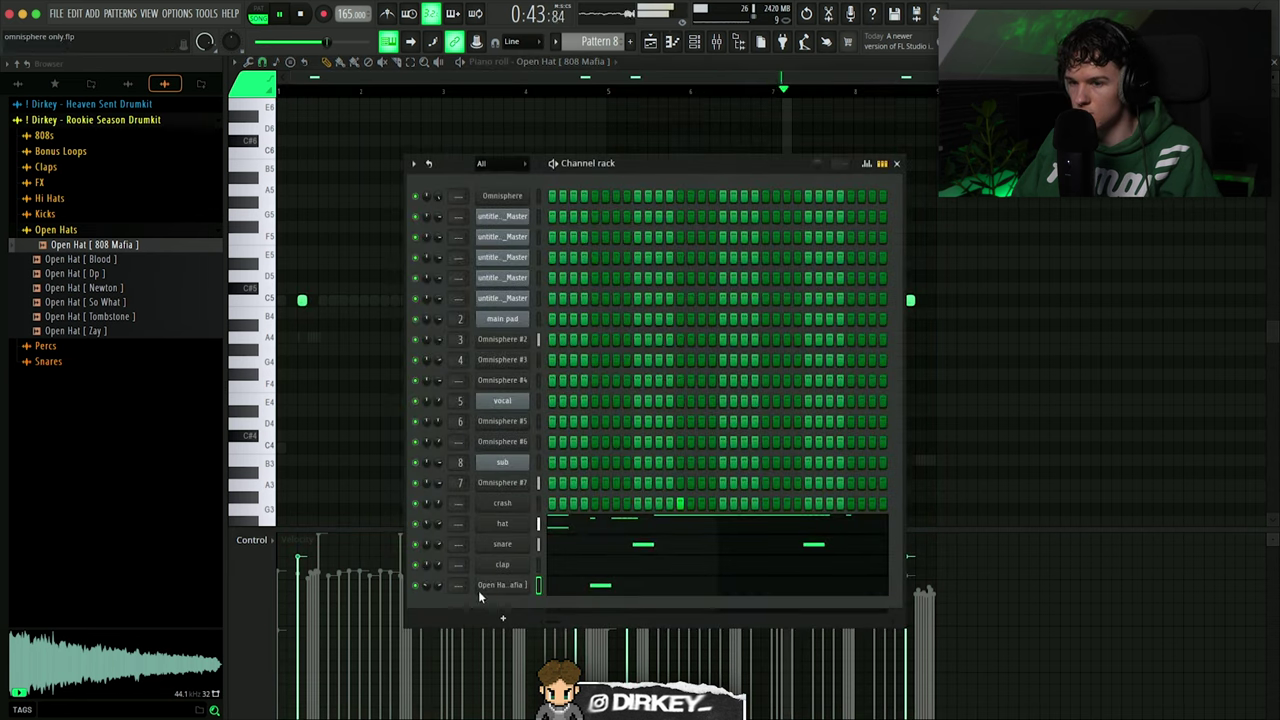
key(F6)
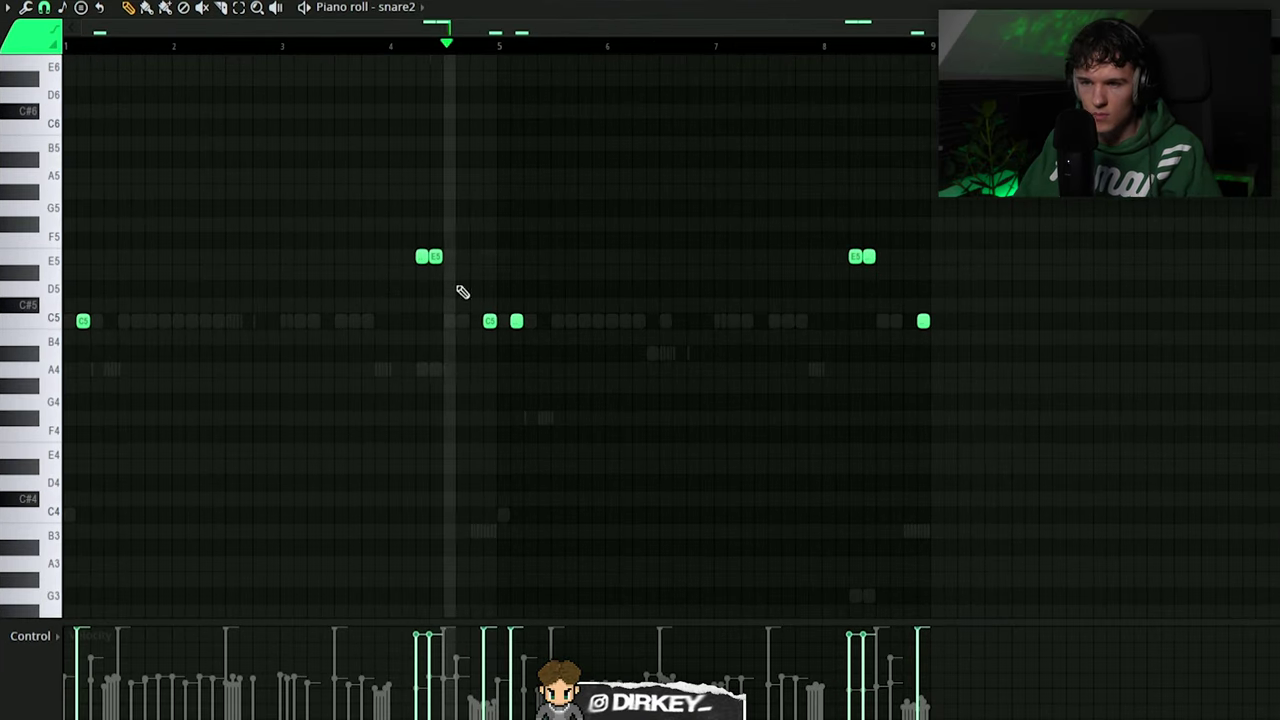
Add an E5 snare2 hit before bar 5, delete a C5 note, and transpose the bar-8 notes
click(390, 55)
click(462, 256)
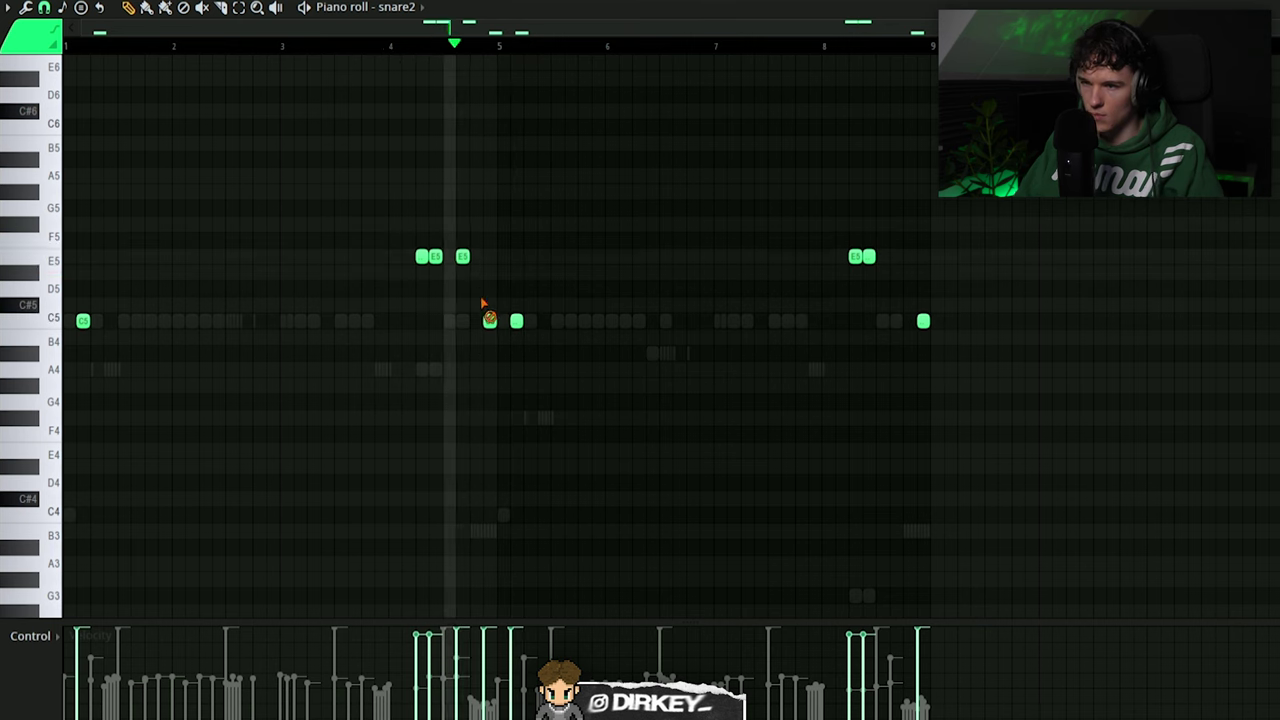
right_click(489, 320)
drag(888, 245, 823, 280)
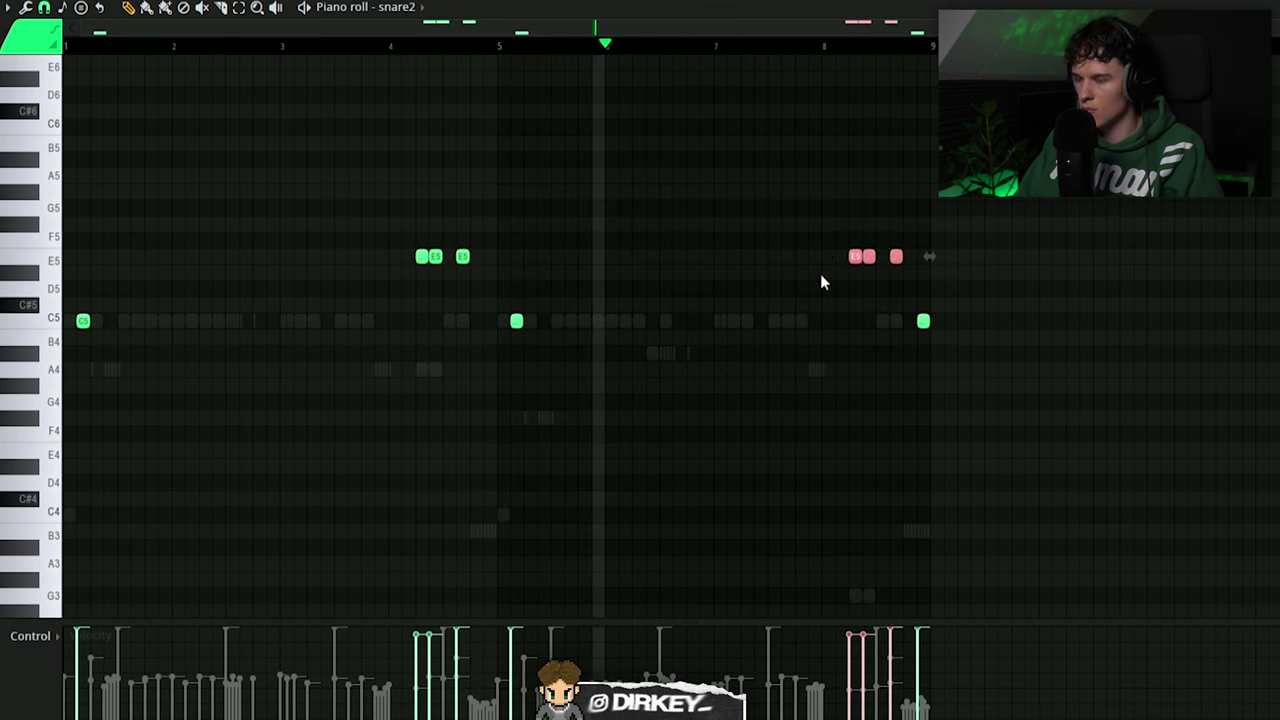
key(ctrl+Down)
key(Up)
key(Up)
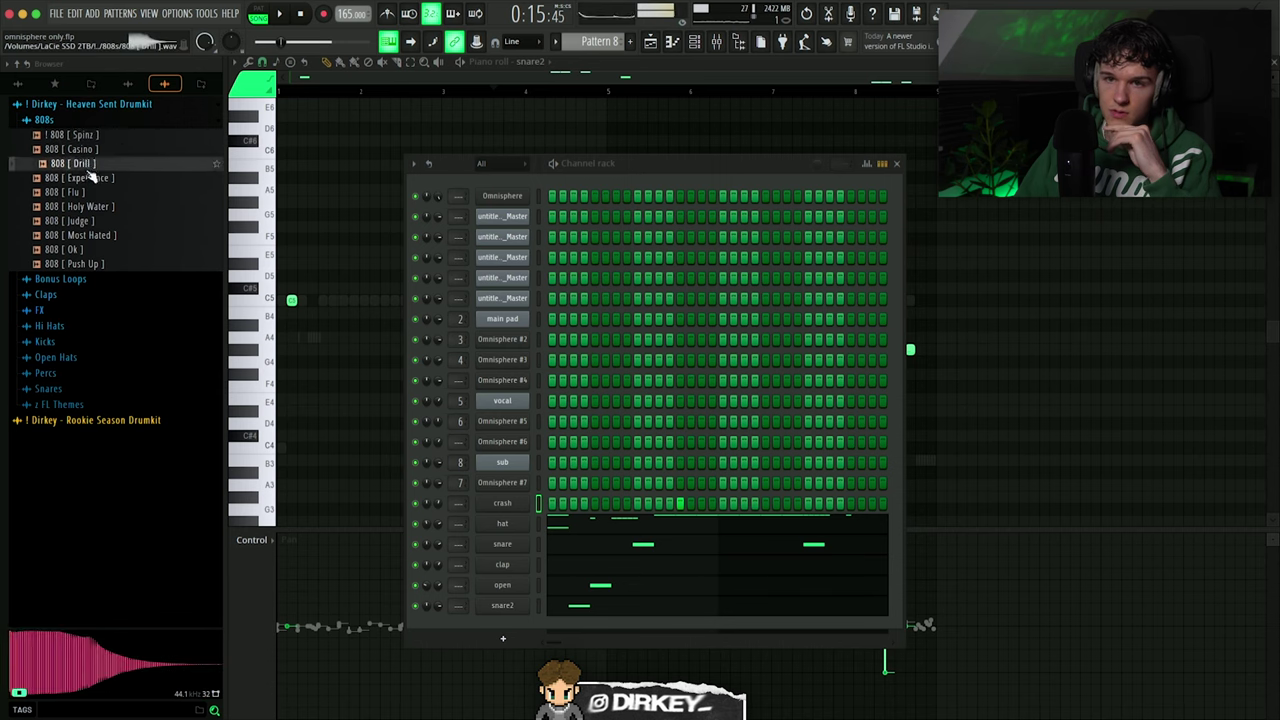
Audition 808 samples and load 808 [ Ok ] as a new channel
key(Down)
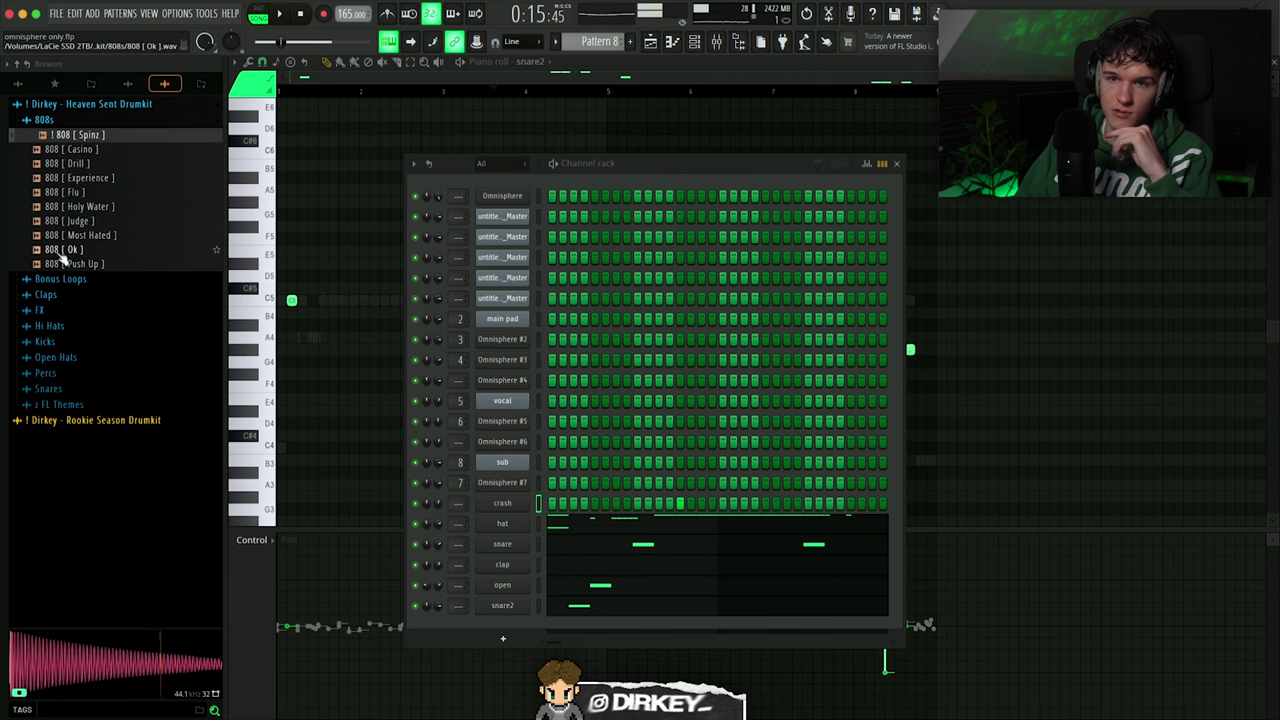
click(85, 250)
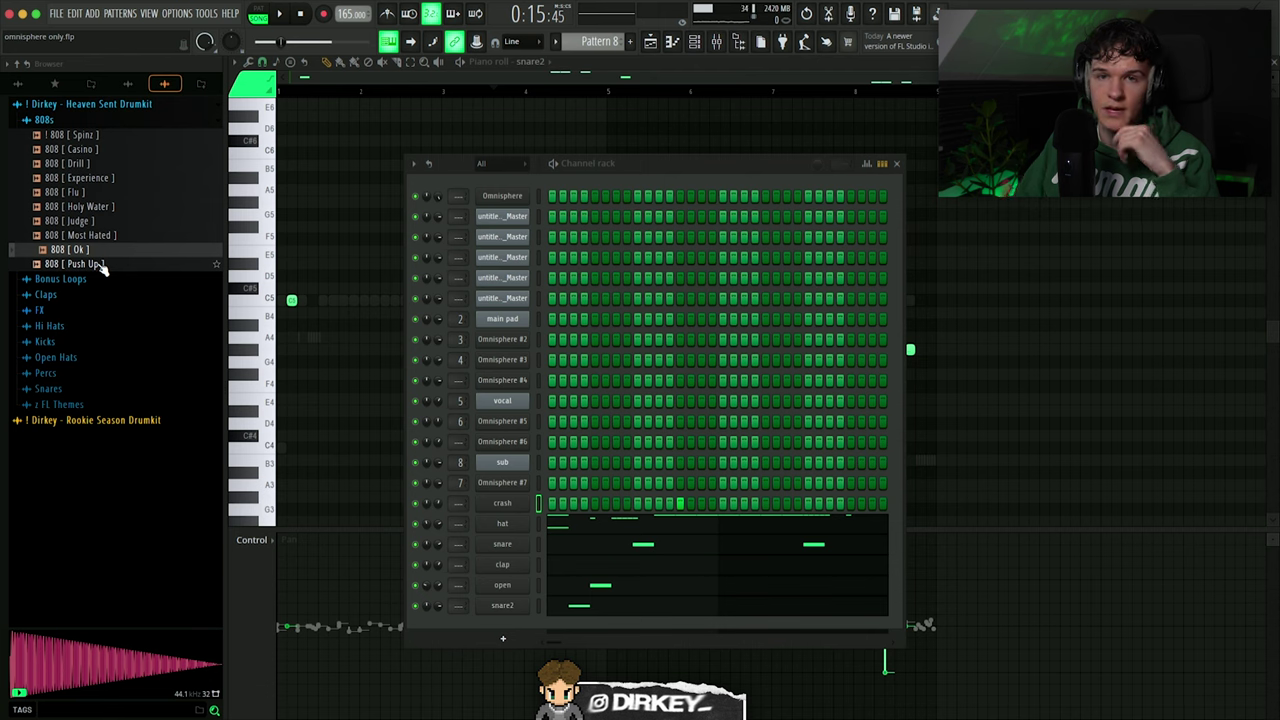
click(68, 250)
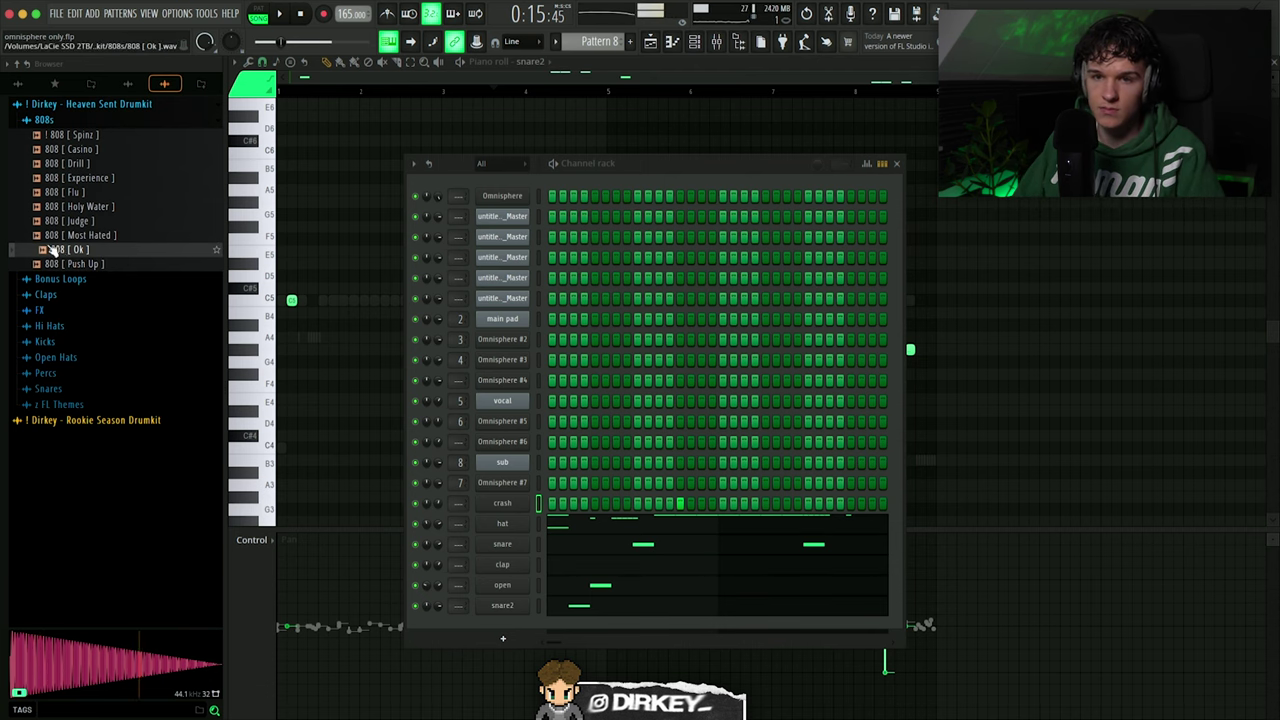
drag(510, 527, 510, 525)
Draw long C#5 and G#5 808 notes and duplicate the first four bars
right_click(530, 518)
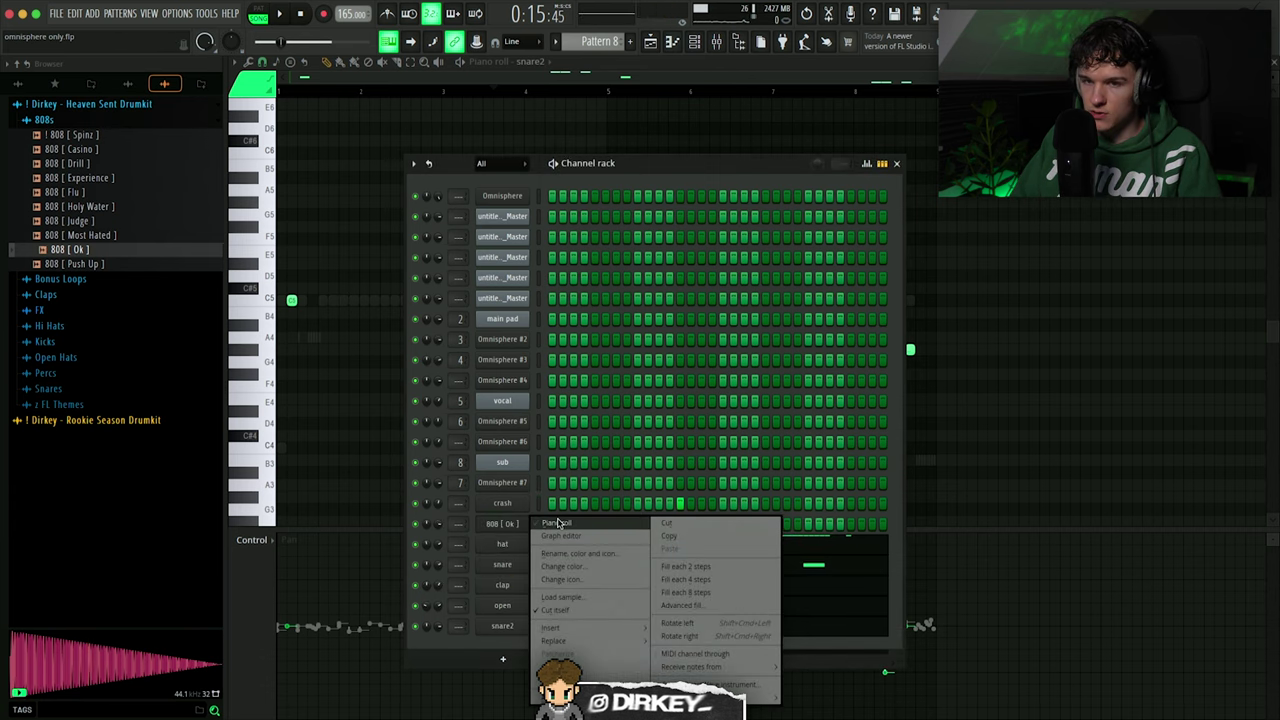
click(556, 523)
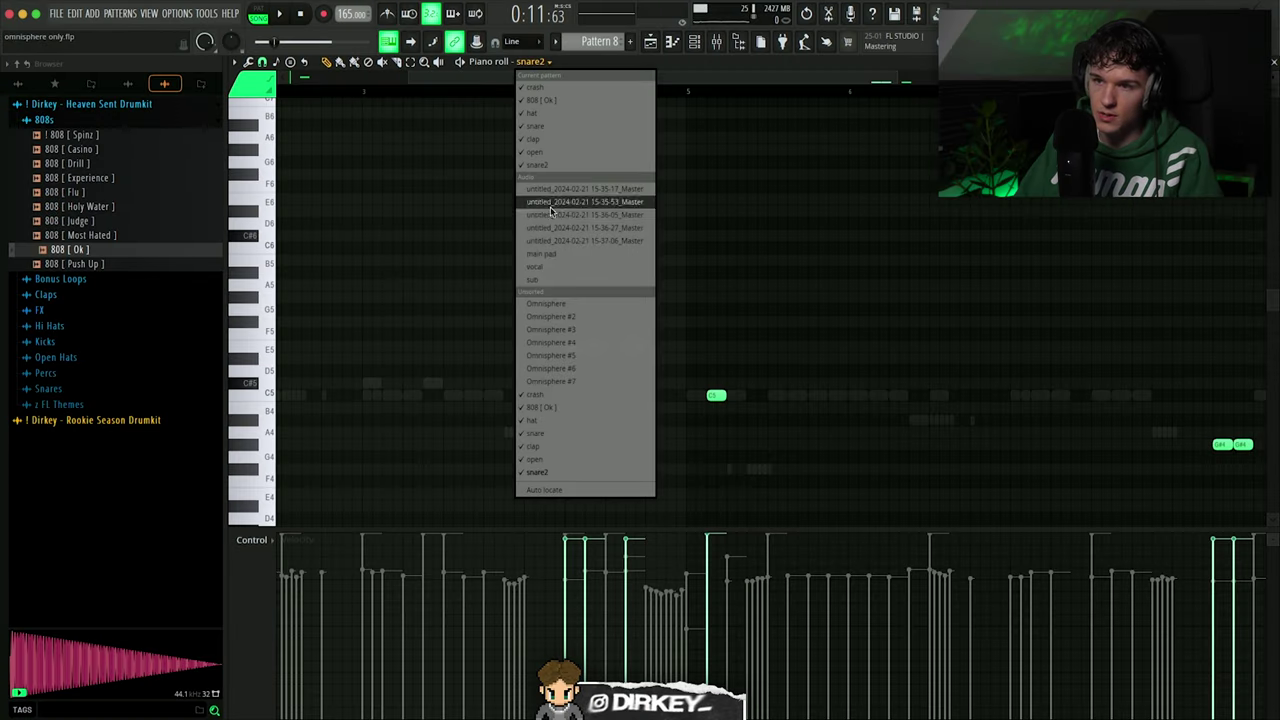
click(537, 407)
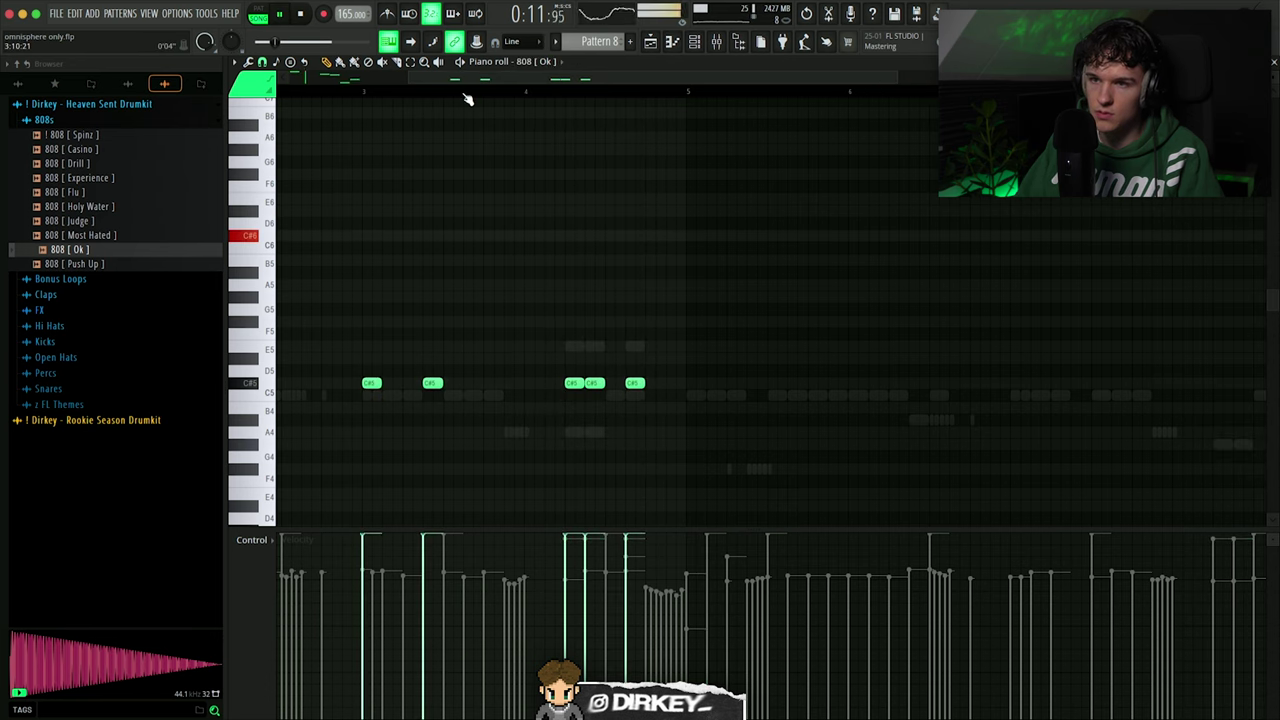
scroll(466, 98, down, 3)
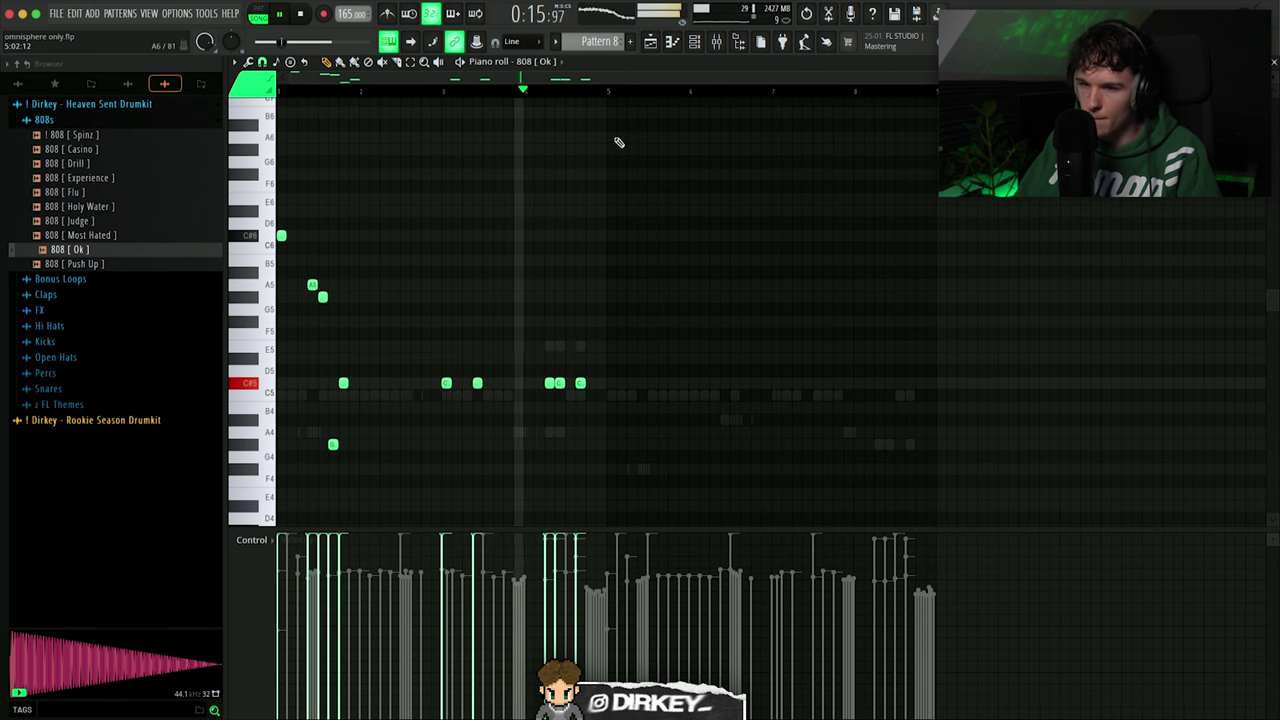
key(ctrl+b)
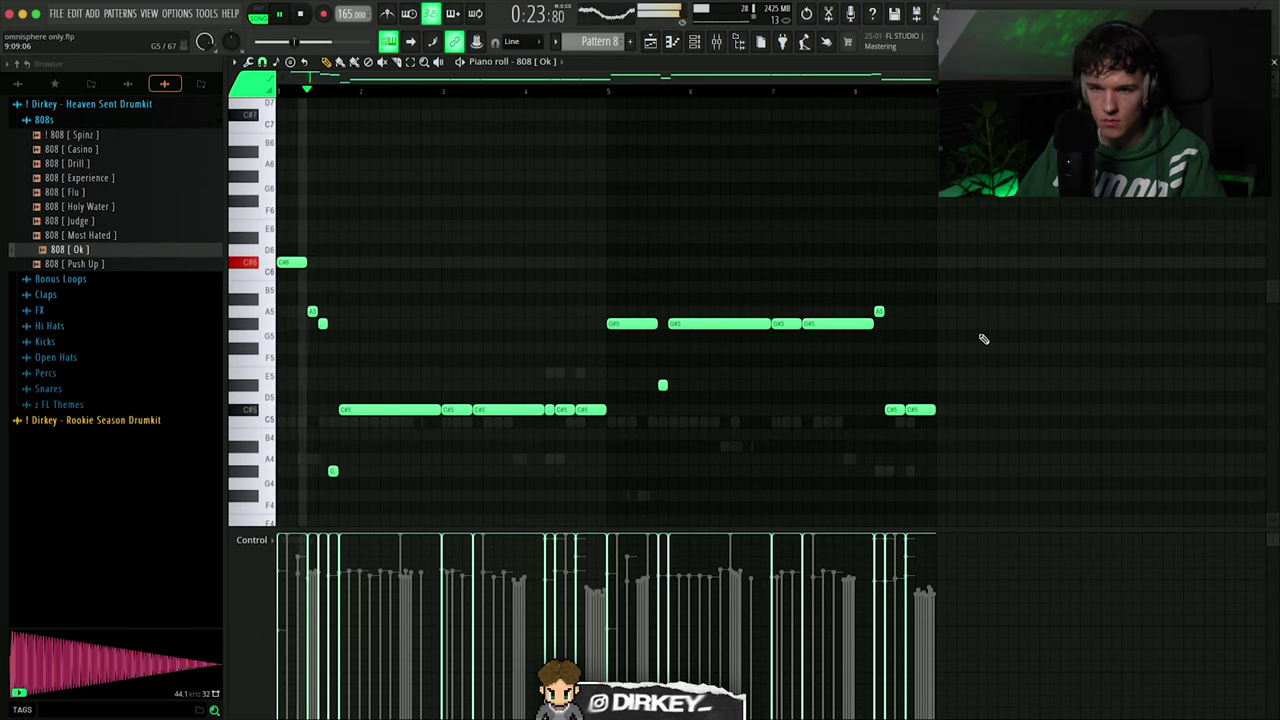
click(695, 41)
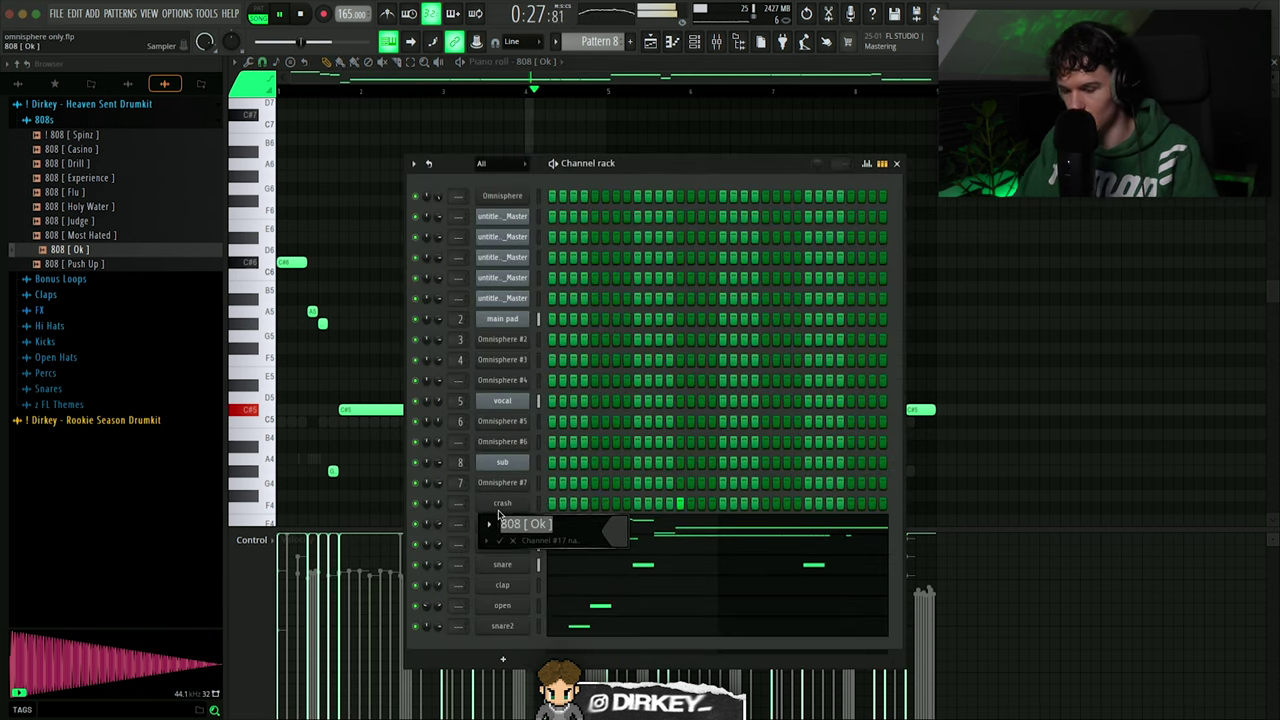
click(897, 164)
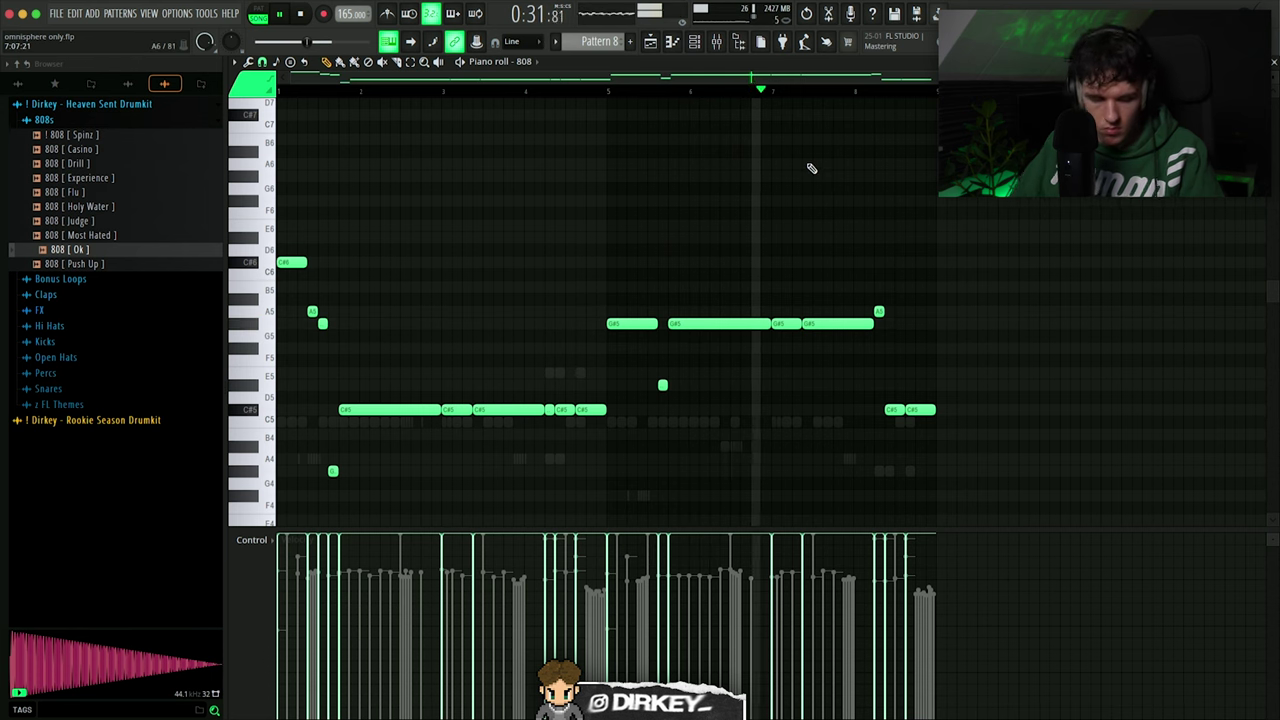
click(695, 41)
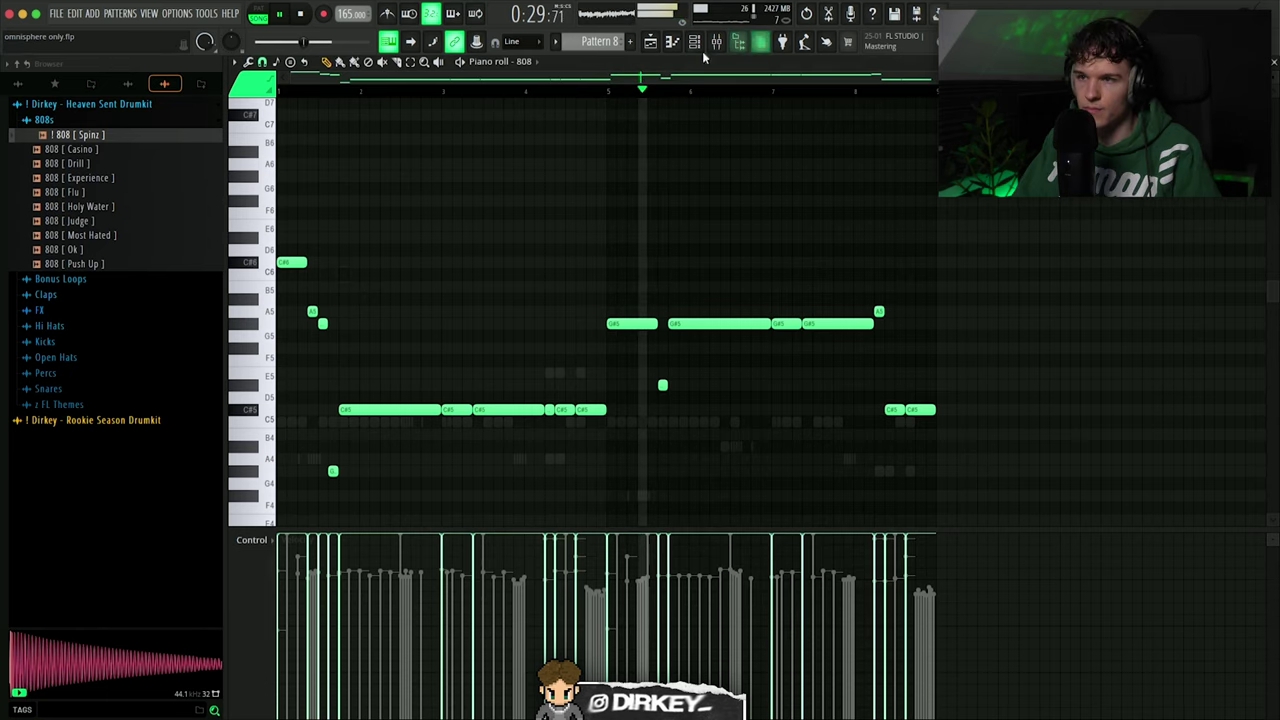
Open the 808 channel's sampler settings and play the beat to check it
key(F6)
click(500, 545)
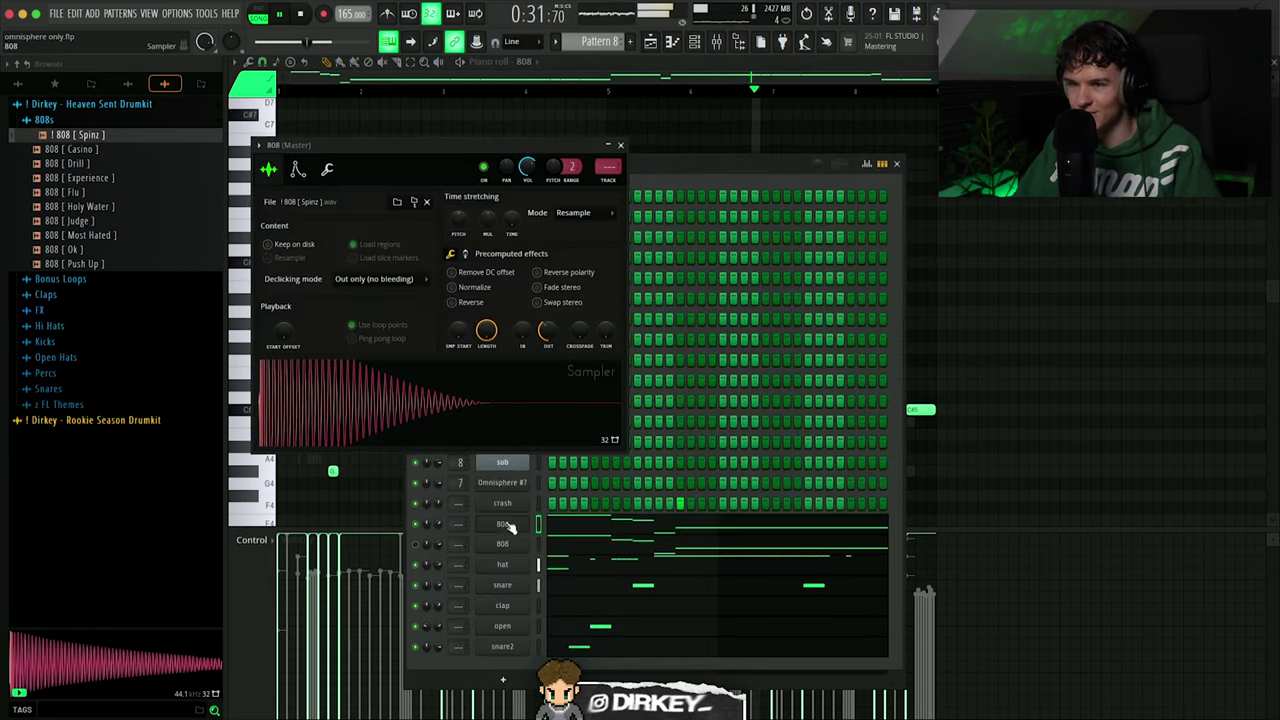
key(F6)
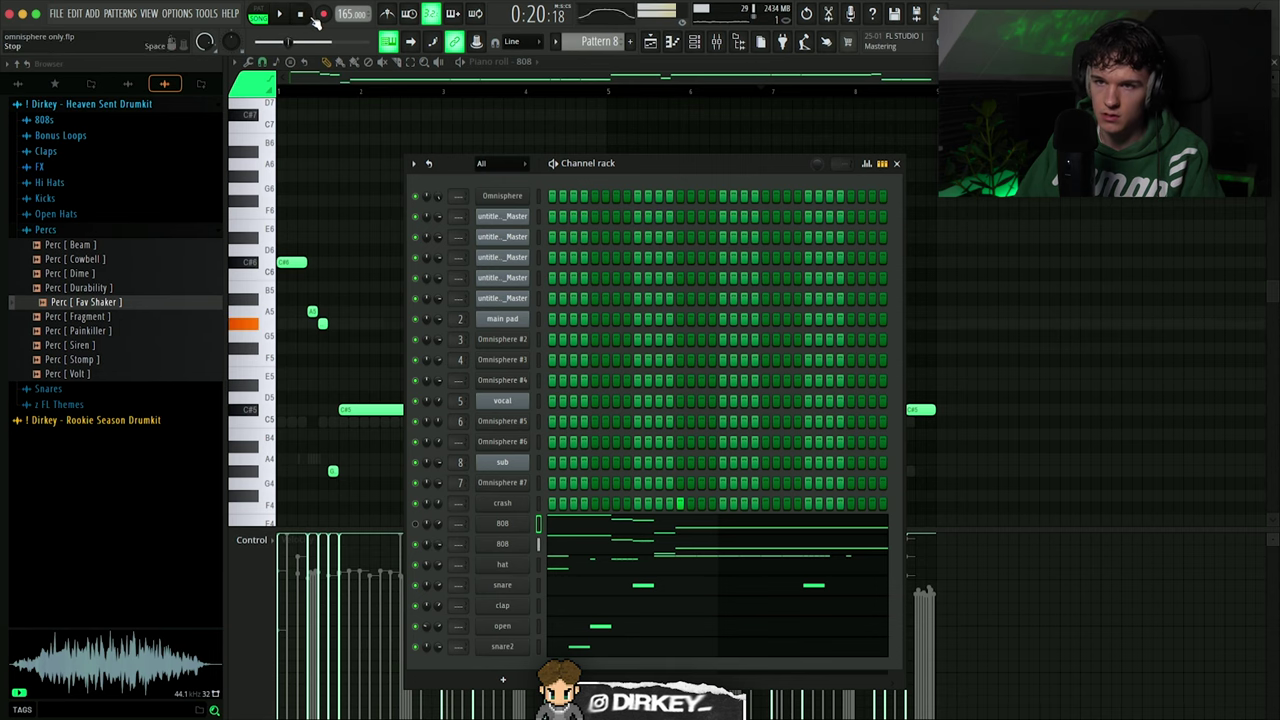
key(space)
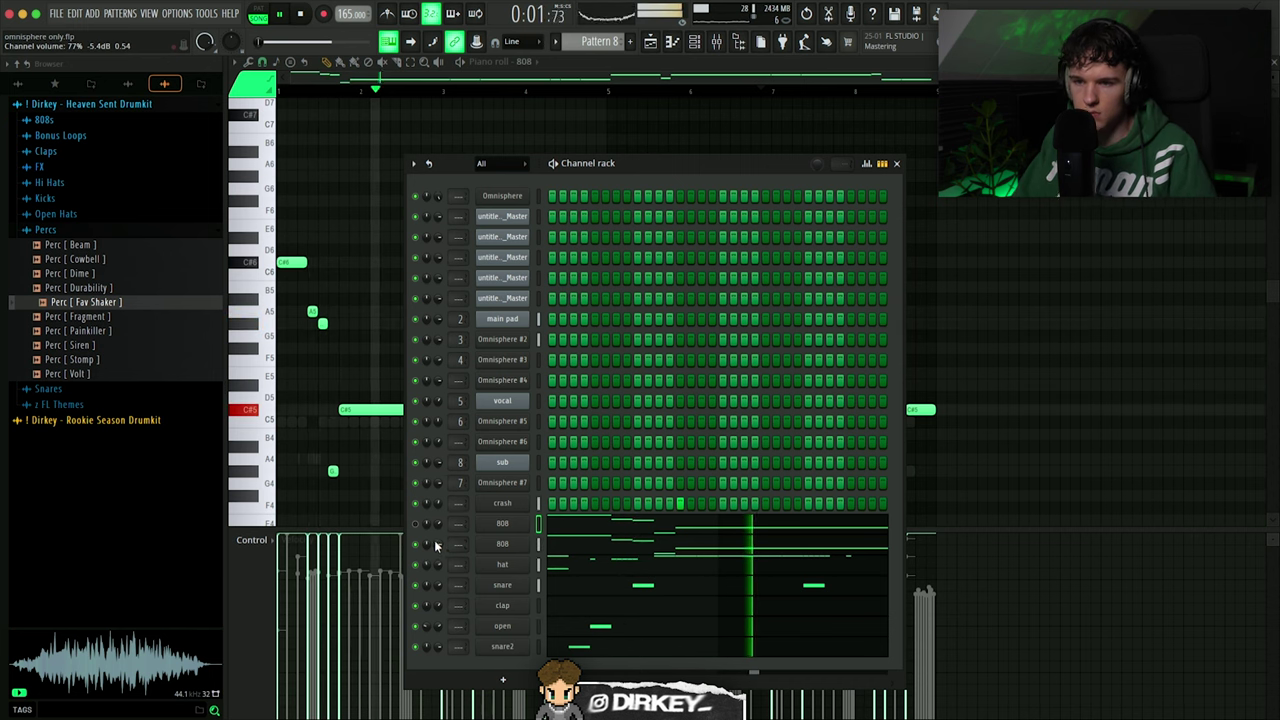
key(space)
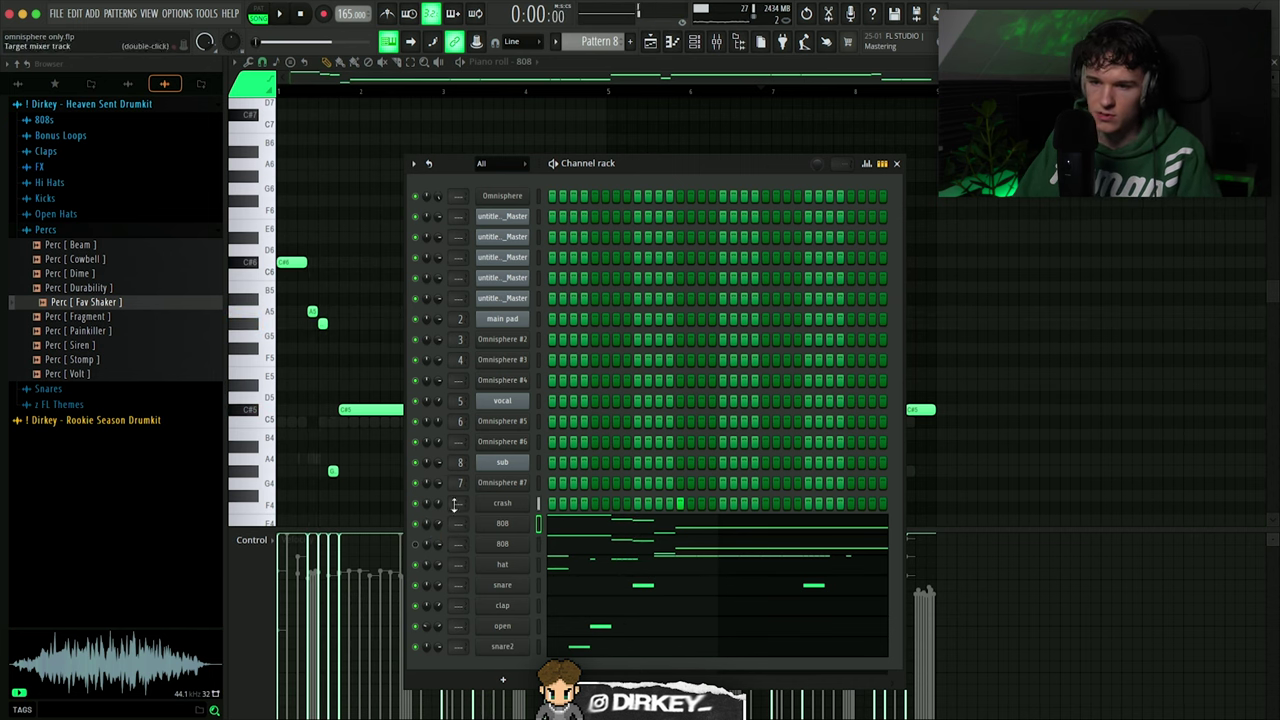
key(space)
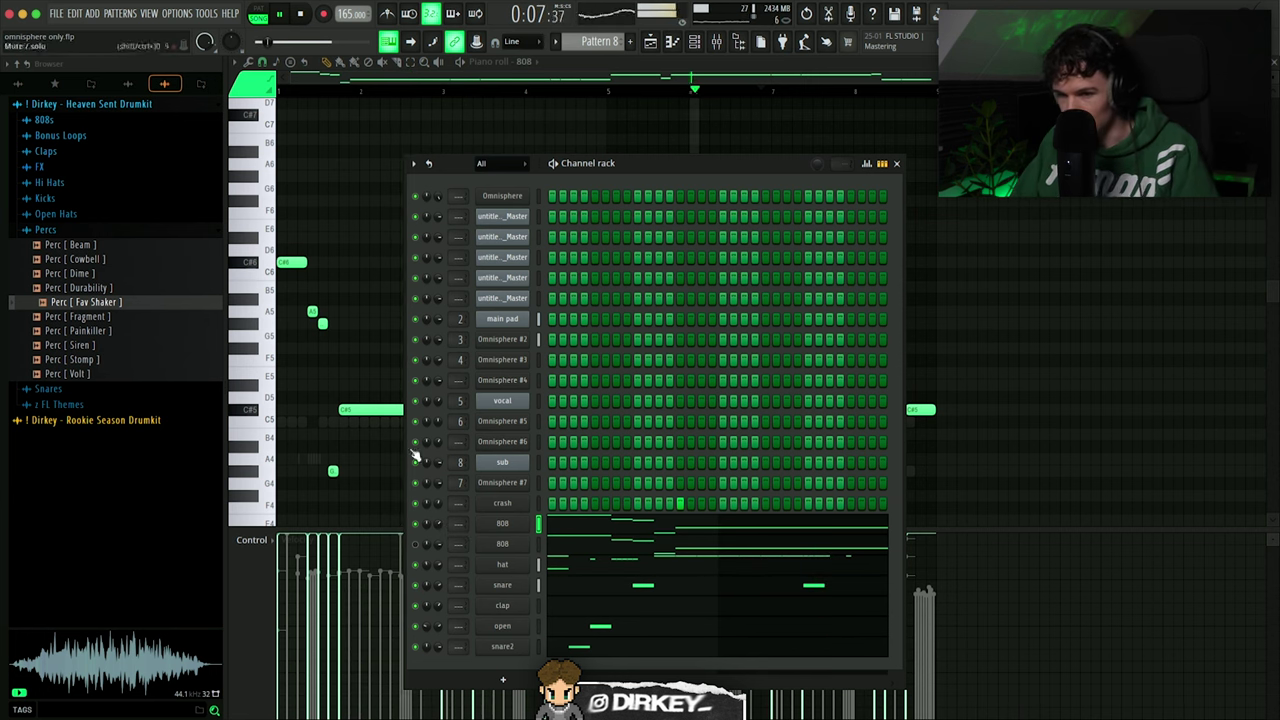
Rename the second 808 channel to '808 2'
shift+click(502, 543)
text(808 2)
key(Return)
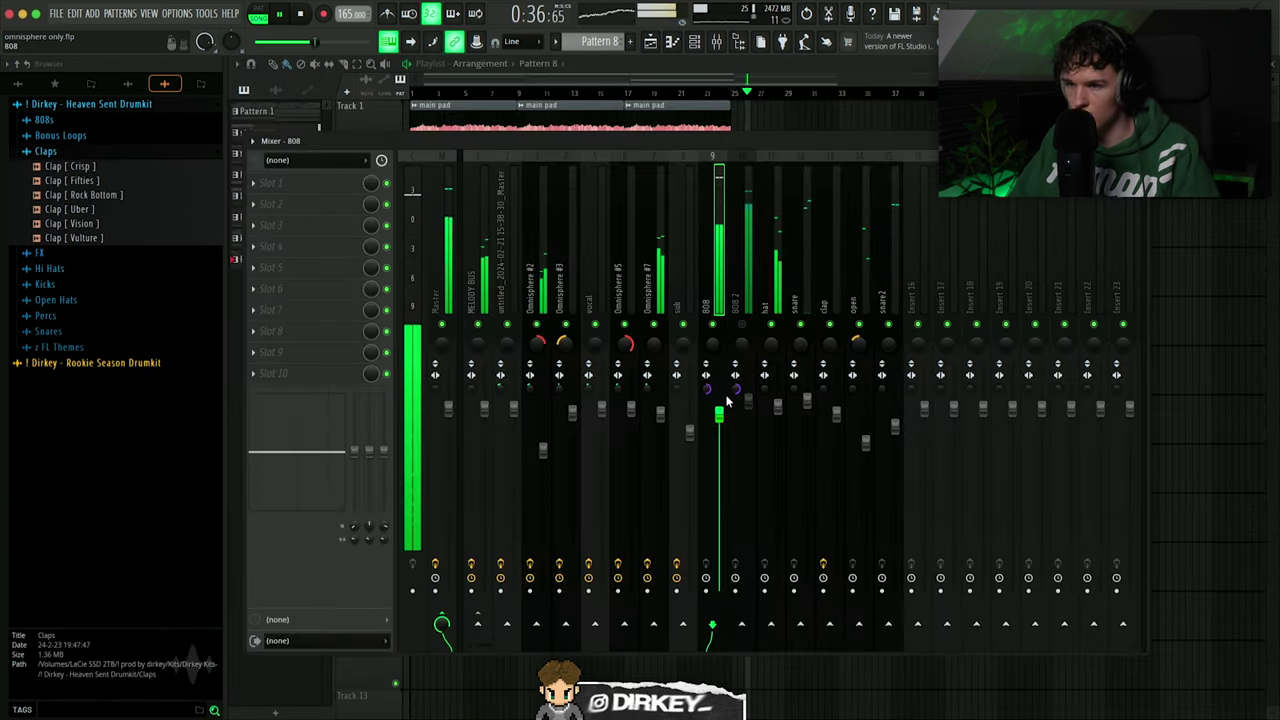
click(748, 300)
click(778, 289)
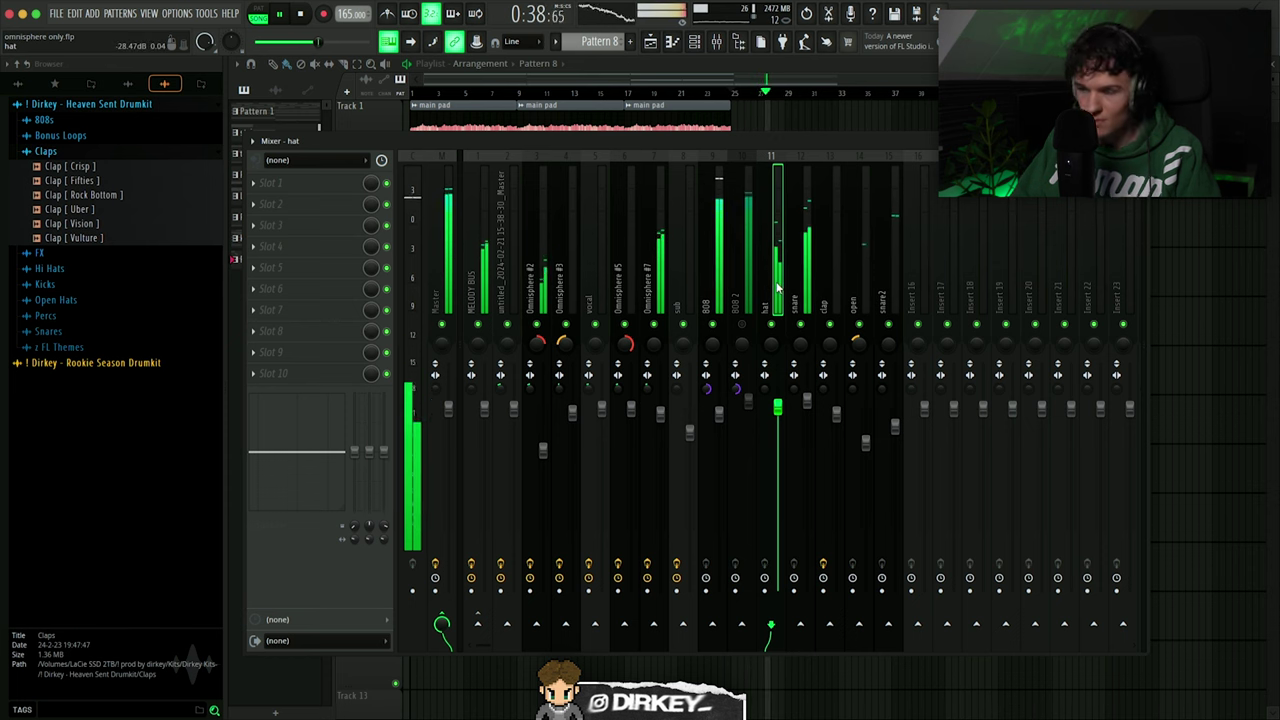
key(F9)
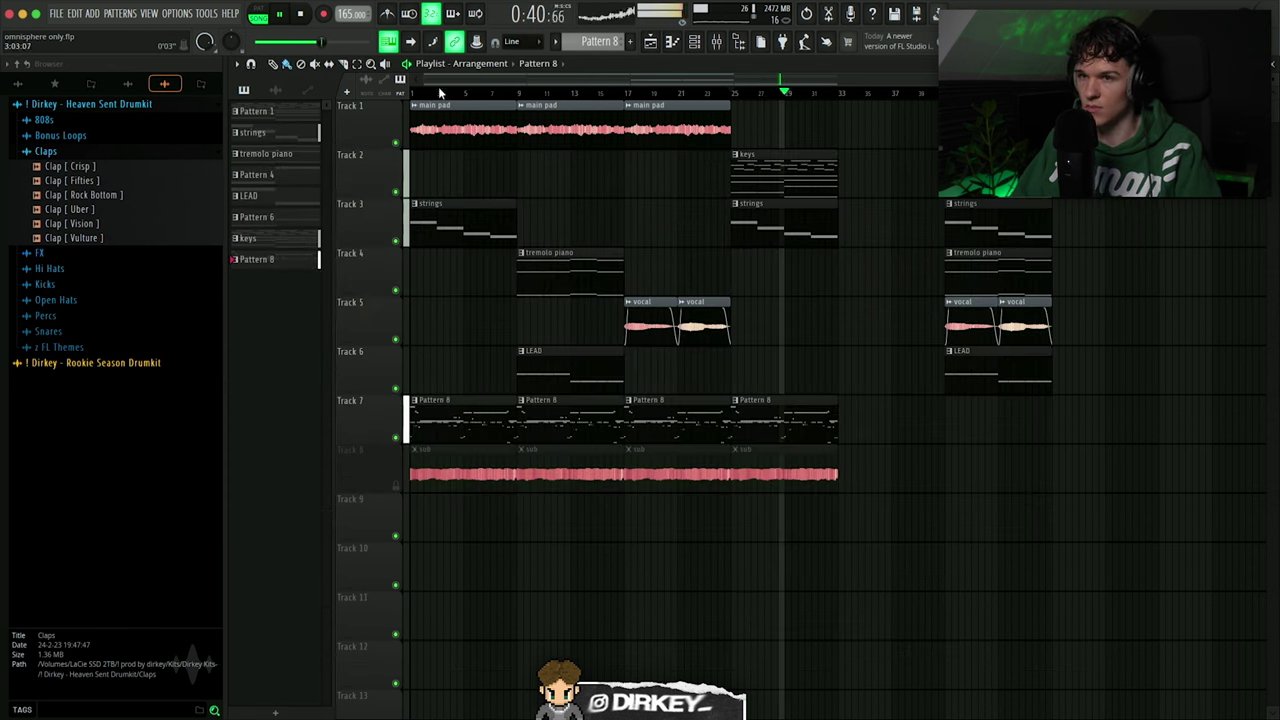
scroll(440, 93, up, 3)
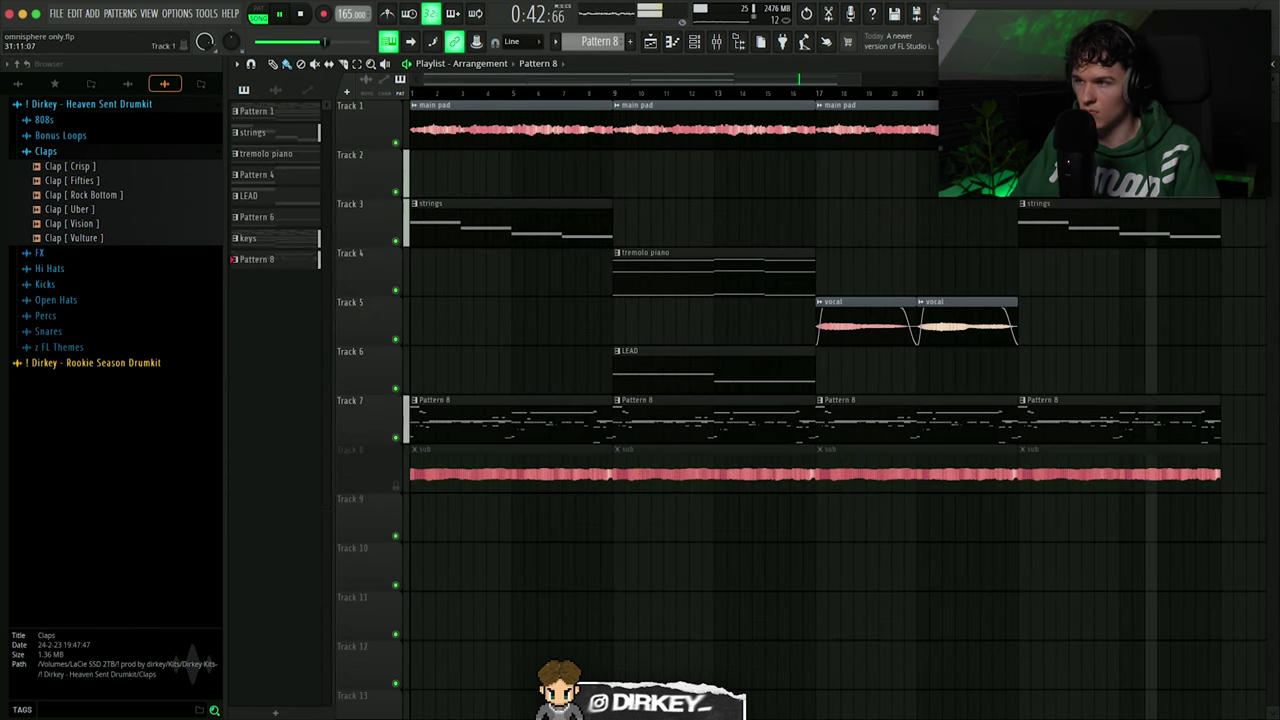
key(ctrl+a)
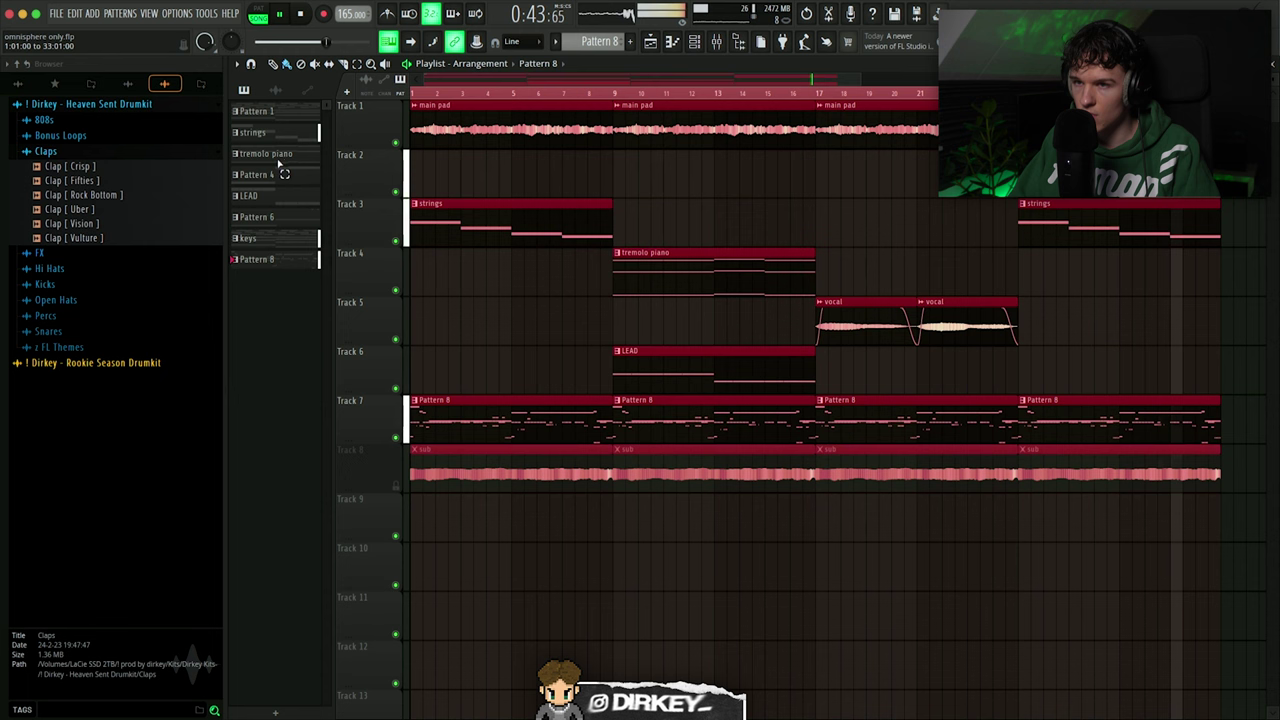
click(718, 41)
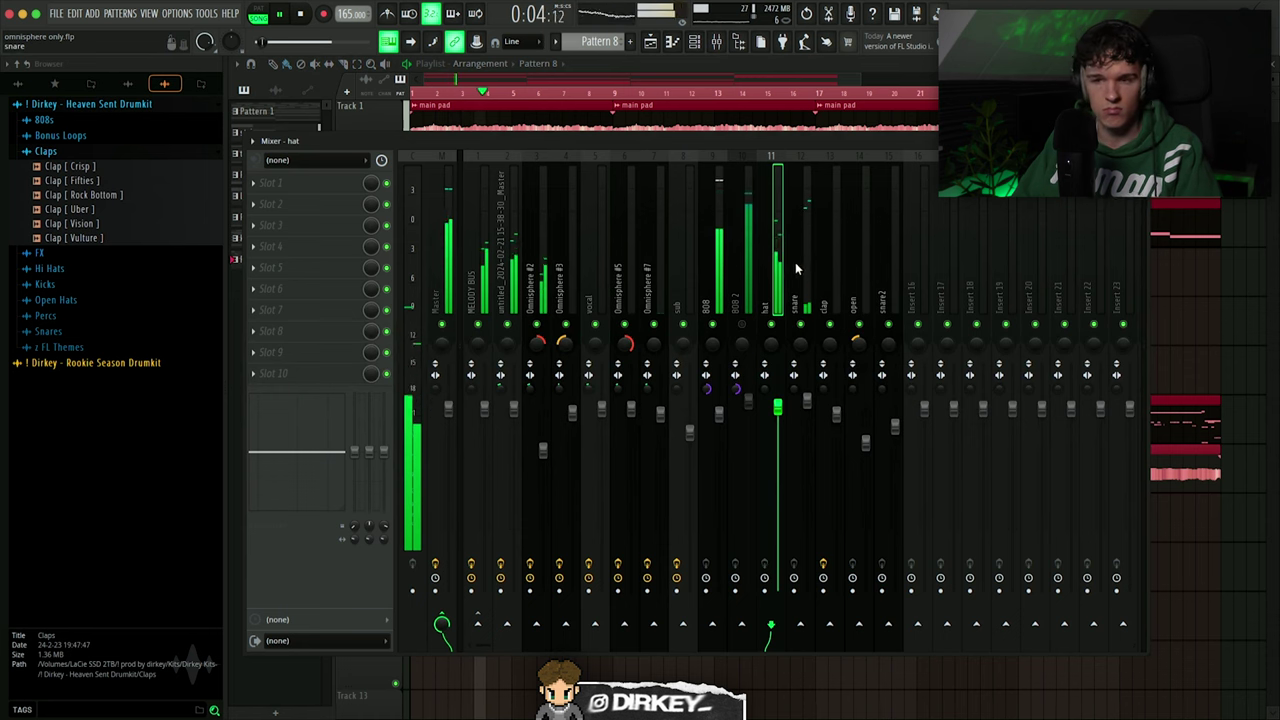